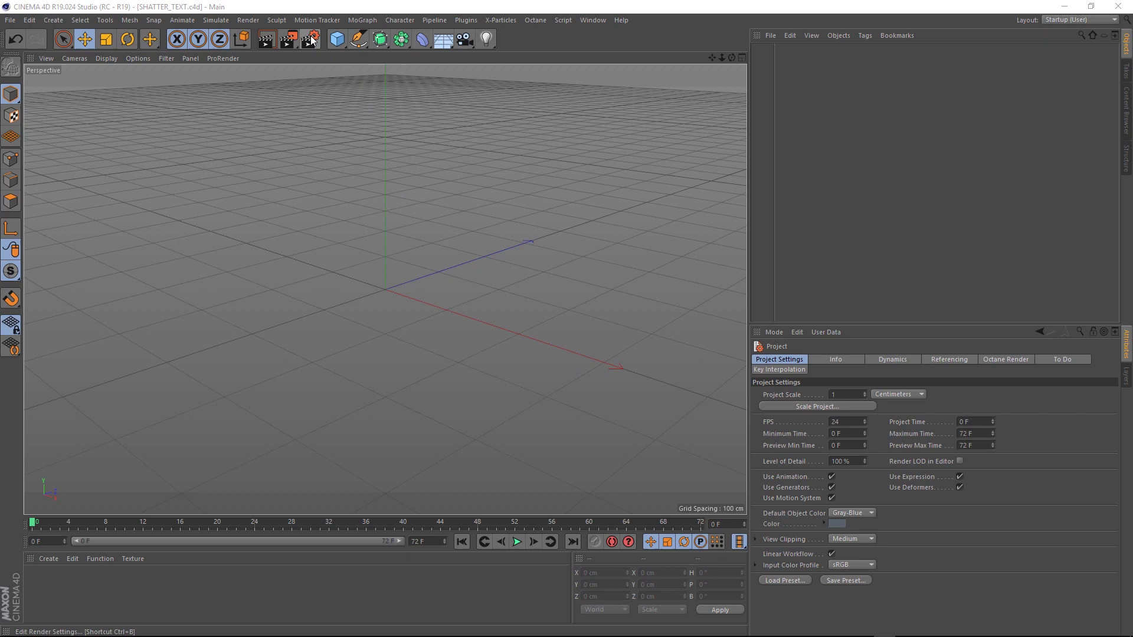
# Set the render output to 1920 x 1080 at 24 fps
pyautogui.click(311, 40)
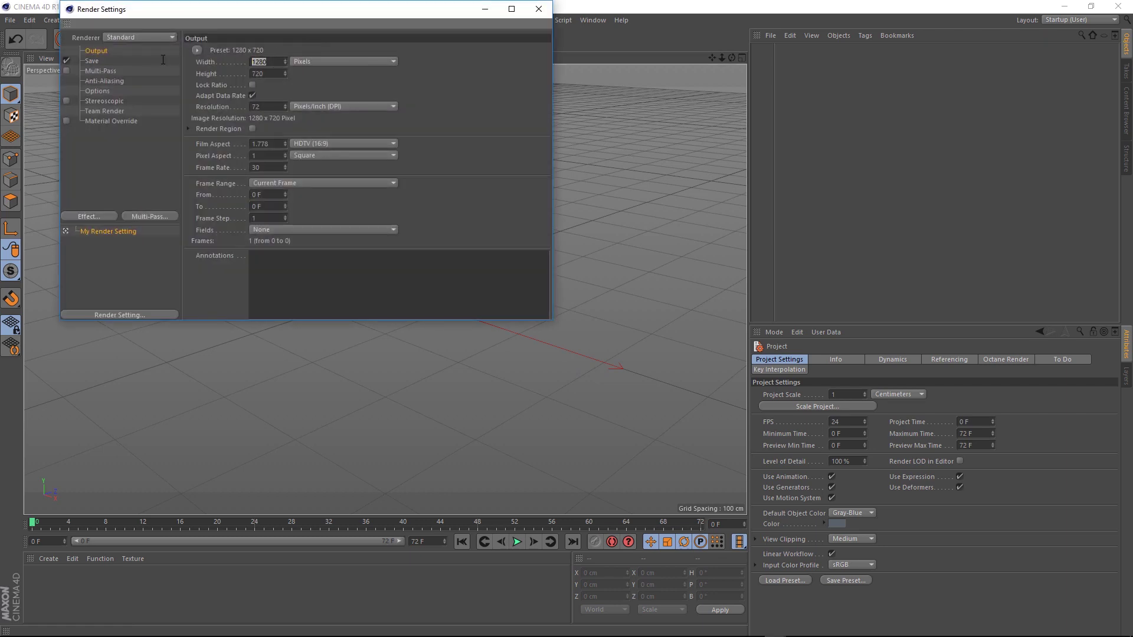
pyautogui.write('1920')
pyautogui.press('Return')
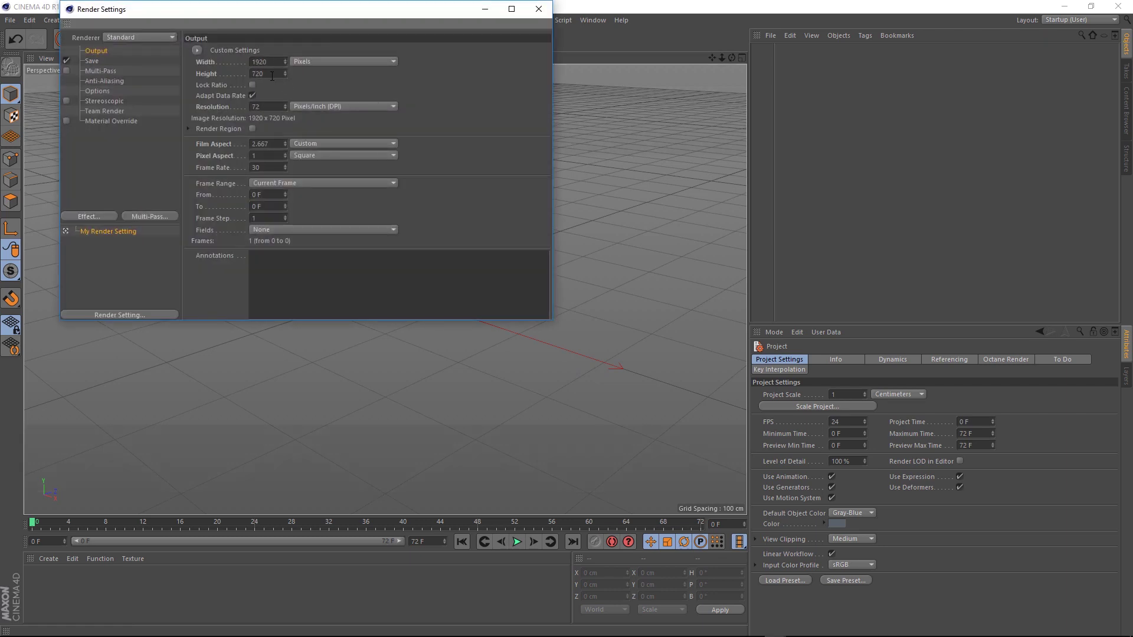
pyautogui.press('Tab')
pyautogui.write('1080')
pyautogui.press('Return')
pyautogui.write('24')
pyautogui.press('Return')
pyautogui.click(538, 9)
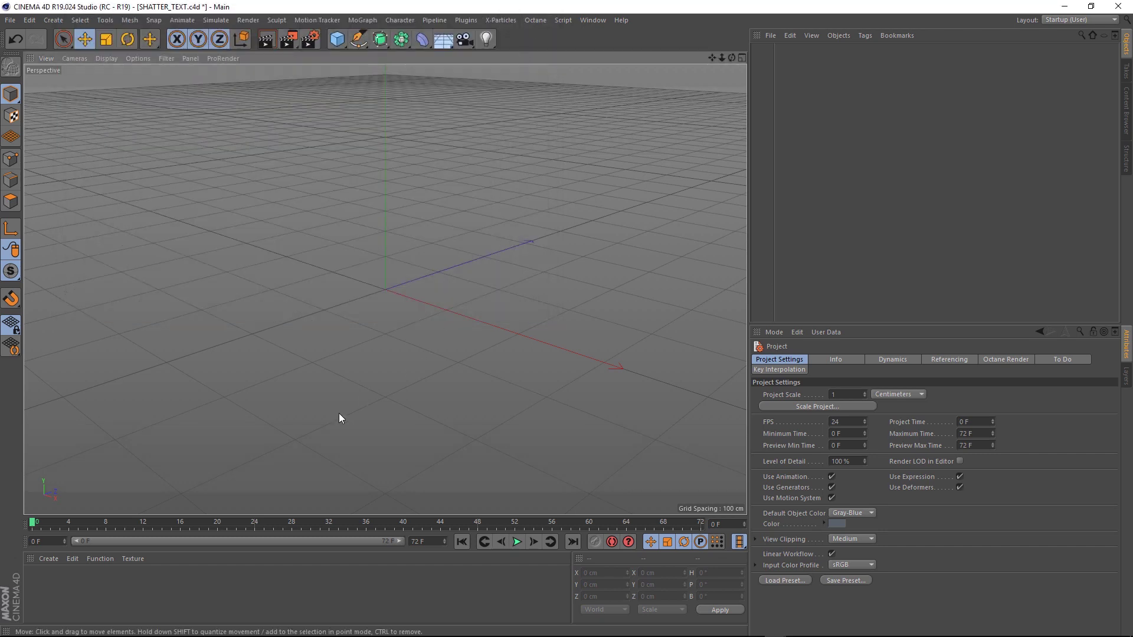
# Extend the timeline end and preview range to 120 frames
pyautogui.doubleClick(421, 541)
pyautogui.write('120')
pyautogui.press('Return')
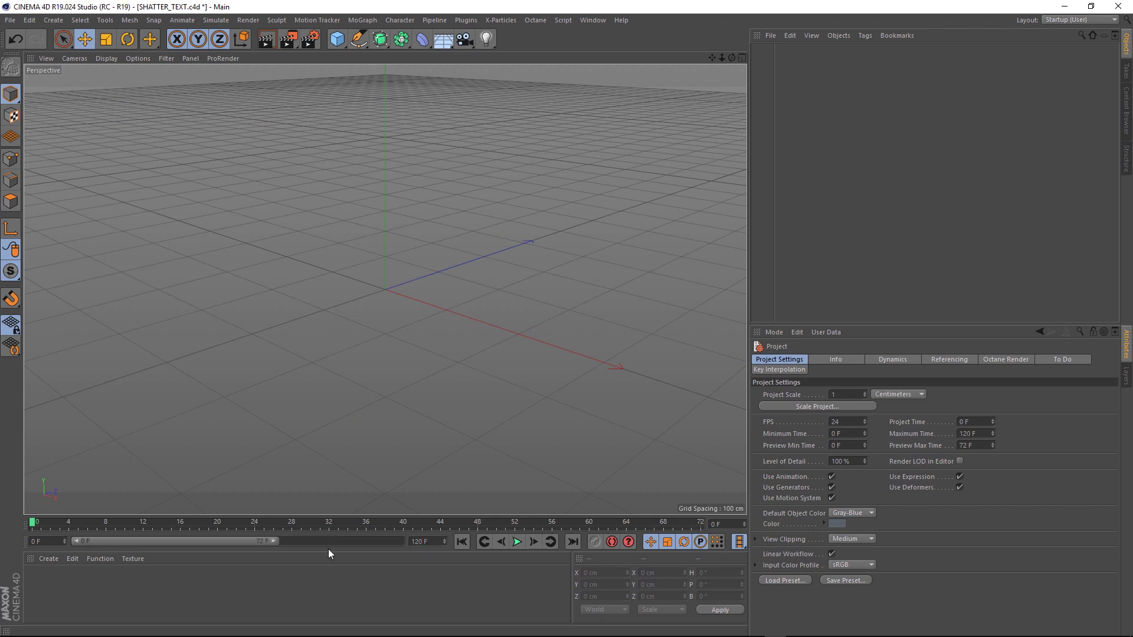
pyautogui.moveTo(278, 541); pyautogui.dragTo(411, 543)
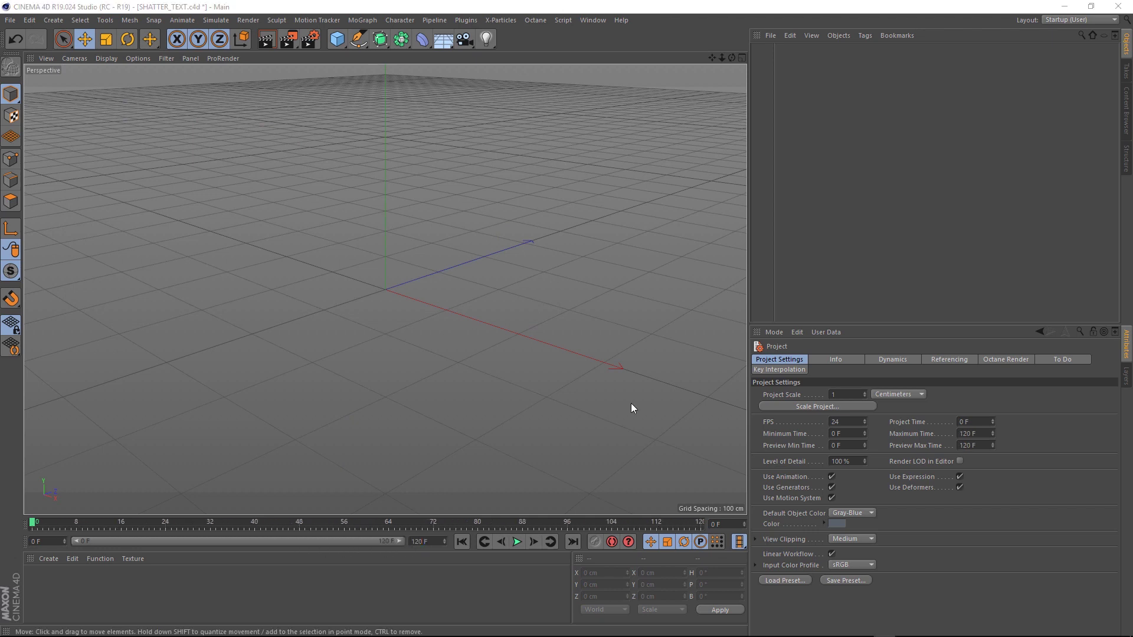
# Add a MoText object aligned to Middle and face it head-on
pyautogui.click(363, 20)
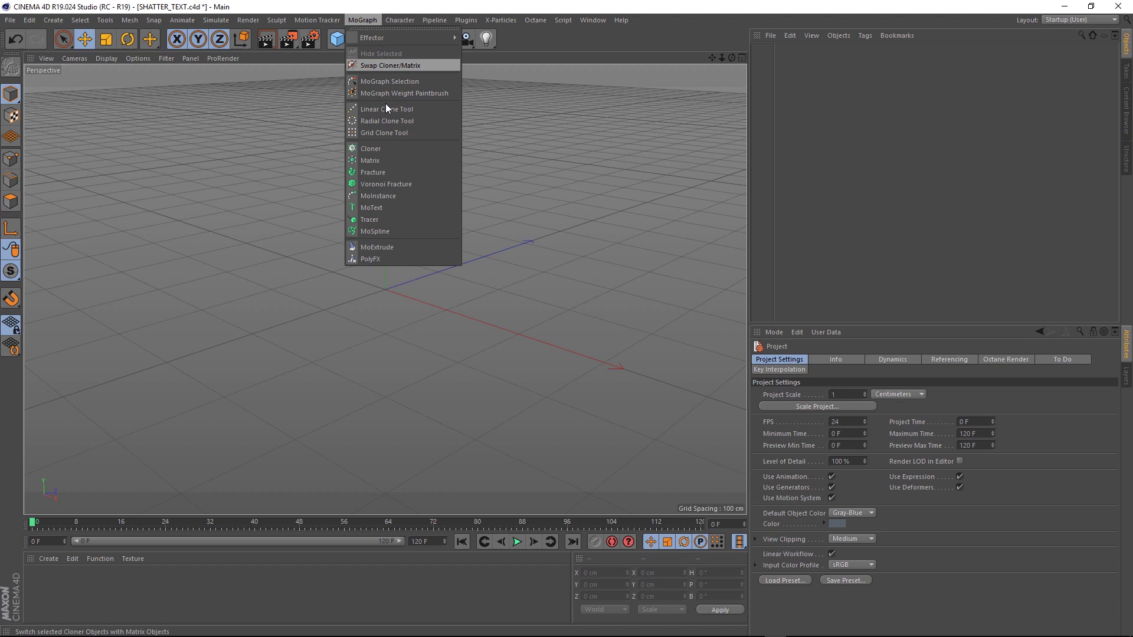
pyautogui.click(387, 207)
pyautogui.click(841, 476)
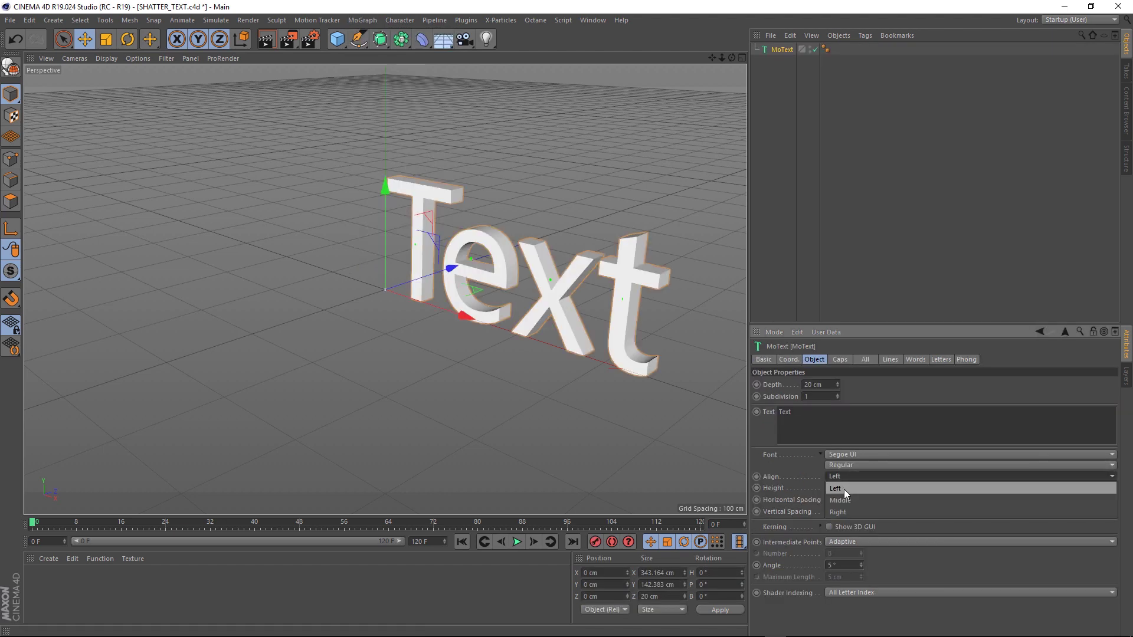
pyautogui.click(845, 500)
pyautogui.keyDown('alt'); pyautogui.moveTo(400, 412); pyautogui.dragTo(407, 248); pyautogui.keyUp('alt')
# Add a camera and zero its X, Y and Z position
pyautogui.click(465, 39)
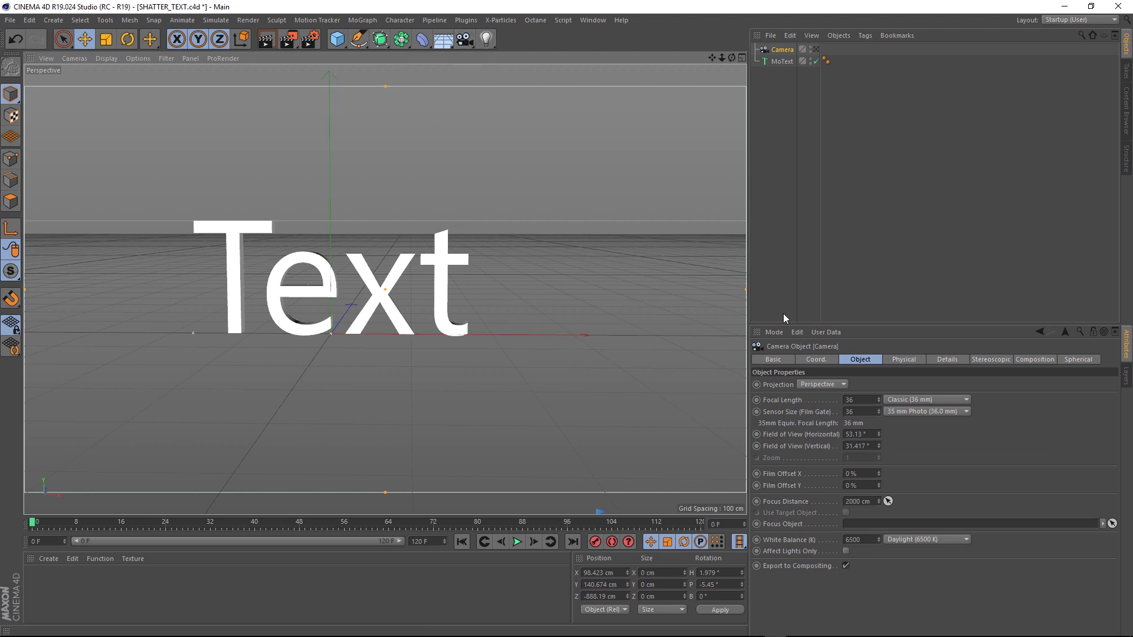
pyautogui.click(815, 360)
pyautogui.doubleClick(793, 384)
pyautogui.write('0')
pyautogui.press('Tab')
pyautogui.write('0')
pyautogui.press('Tab')
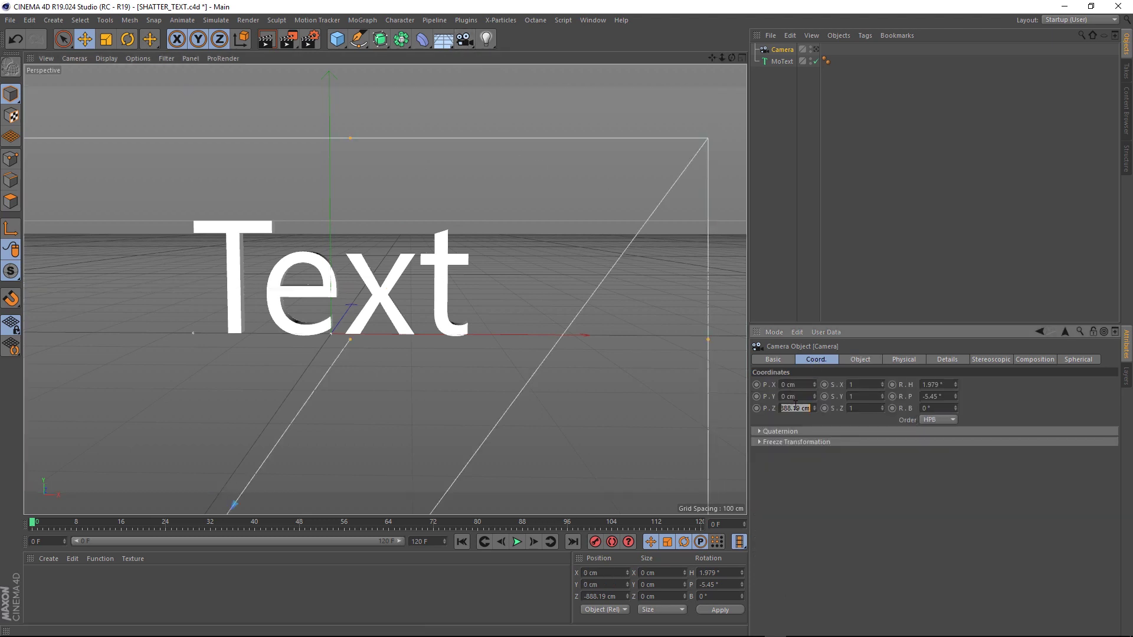
pyautogui.write('0')
# Zero the camera rotation, look through it and pull it back on Z
pyautogui.click(938, 385)
pyautogui.write('0')
pyautogui.press('Tab')
pyautogui.write('0')
pyautogui.press('Return')
pyautogui.click(816, 49)
pyautogui.moveTo(814, 408); pyautogui.dragTo(819, 417)
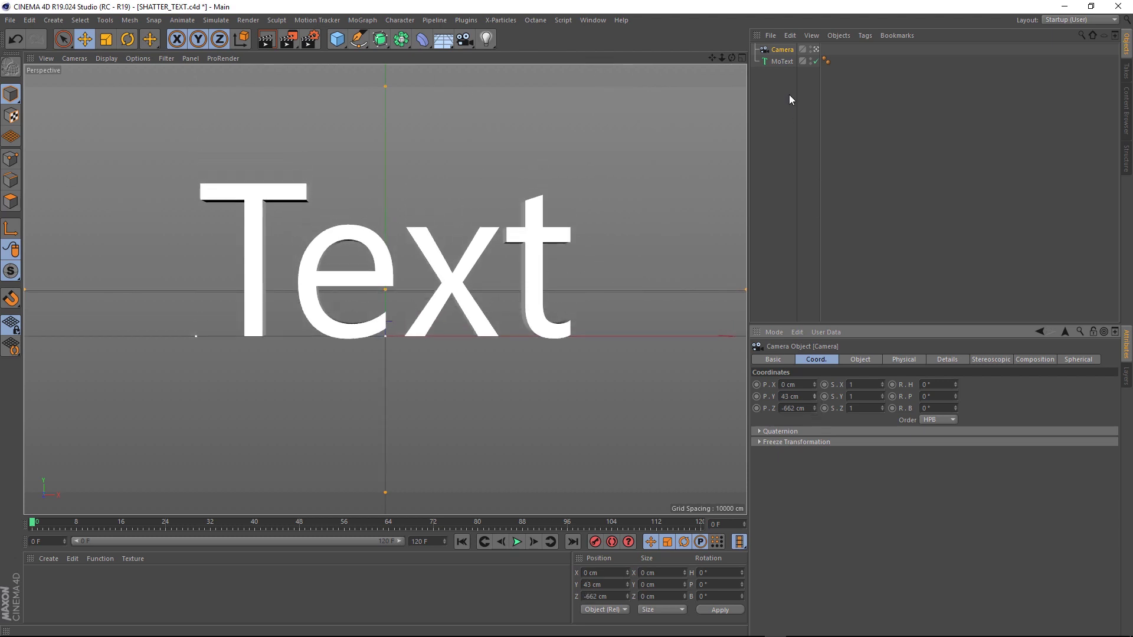
# Leave camera view and rename the MoText object to TEXT
pyautogui.click(777, 62)
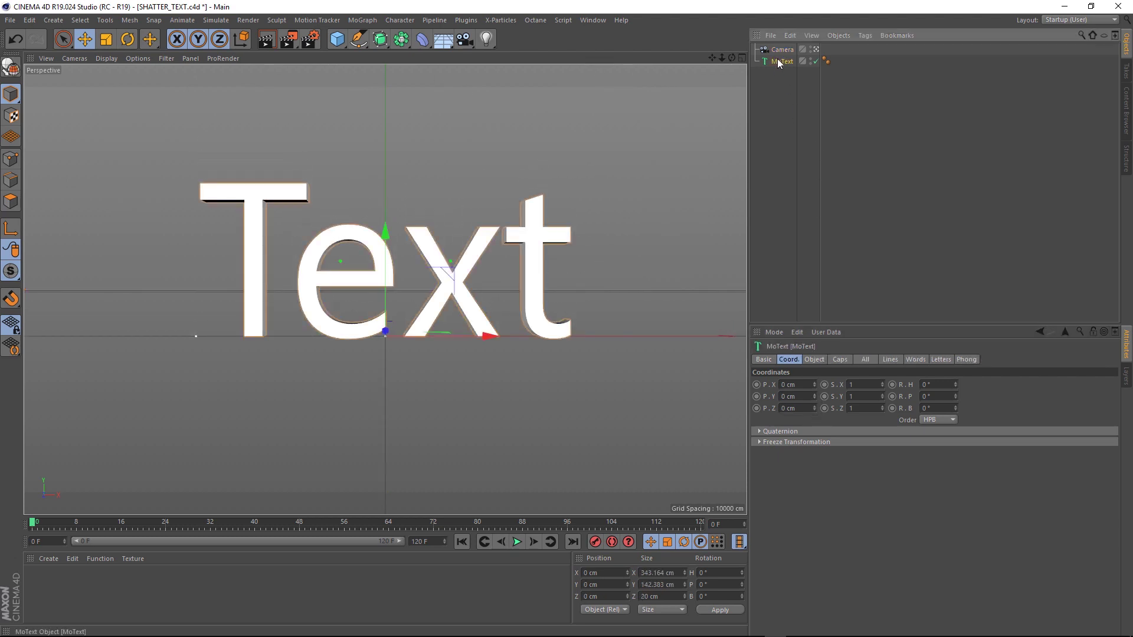
pyautogui.click(816, 49)
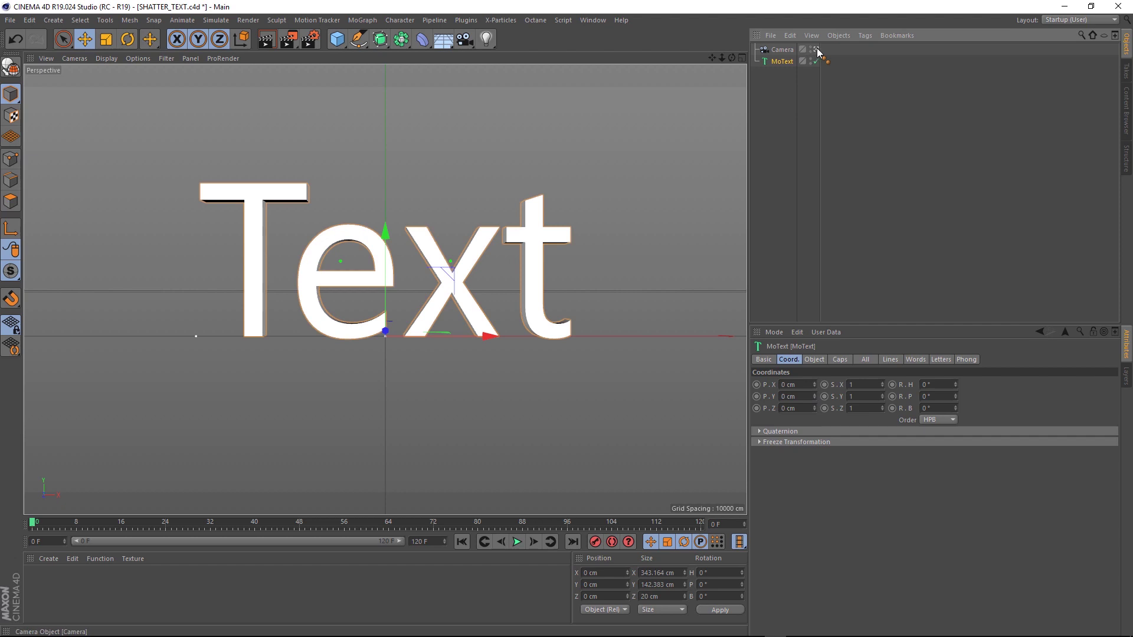
pyautogui.doubleClick(777, 61)
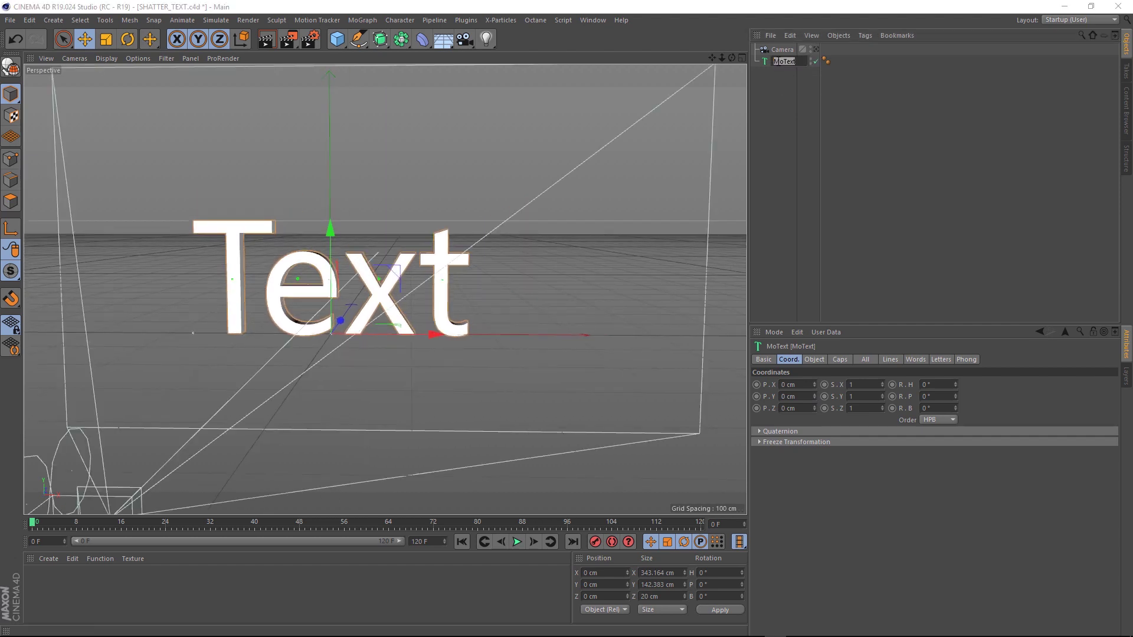
pyautogui.write('TiXT')
pyautogui.press('Return')
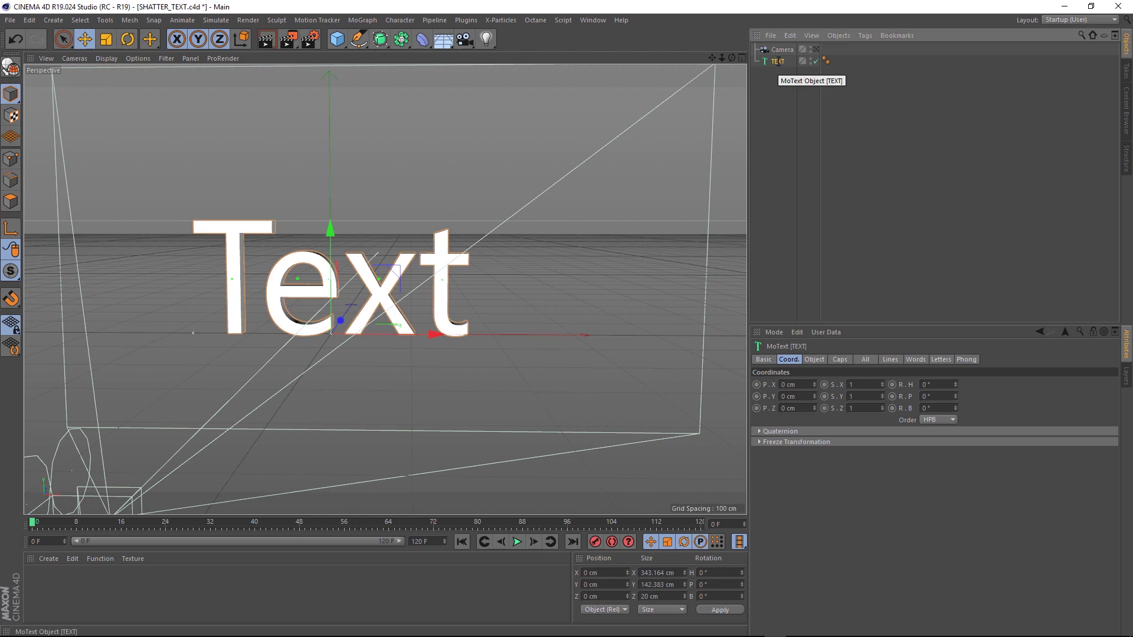
# Change the text to BROKEN in the Trajan Pro 3 font
pyautogui.click(812, 359)
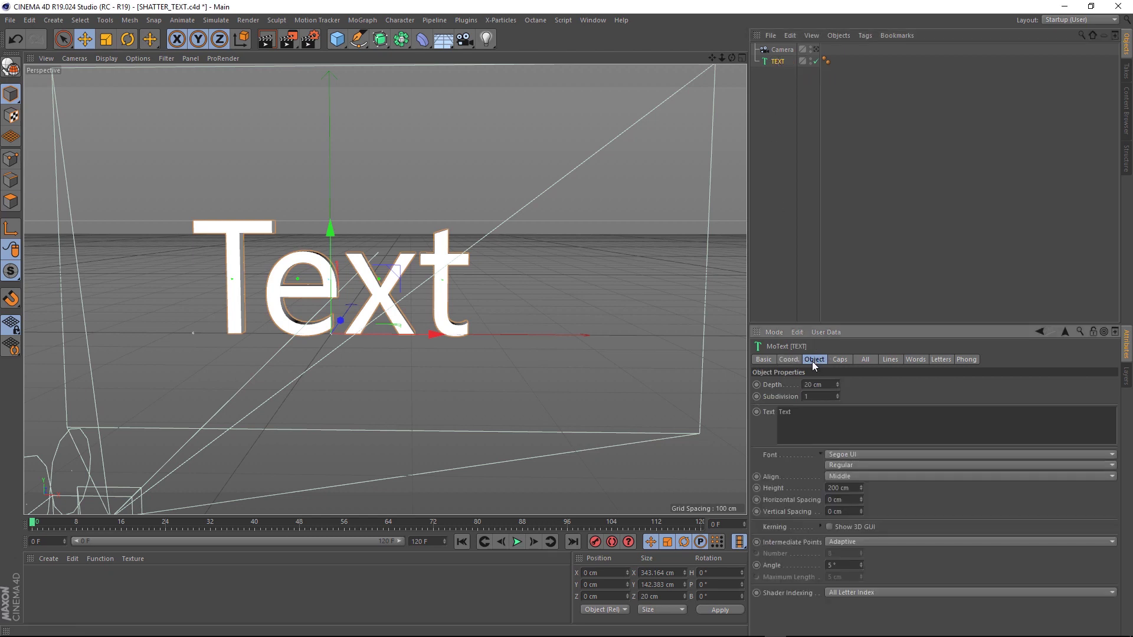
pyautogui.moveTo(812, 415); pyautogui.dragTo(761, 412)
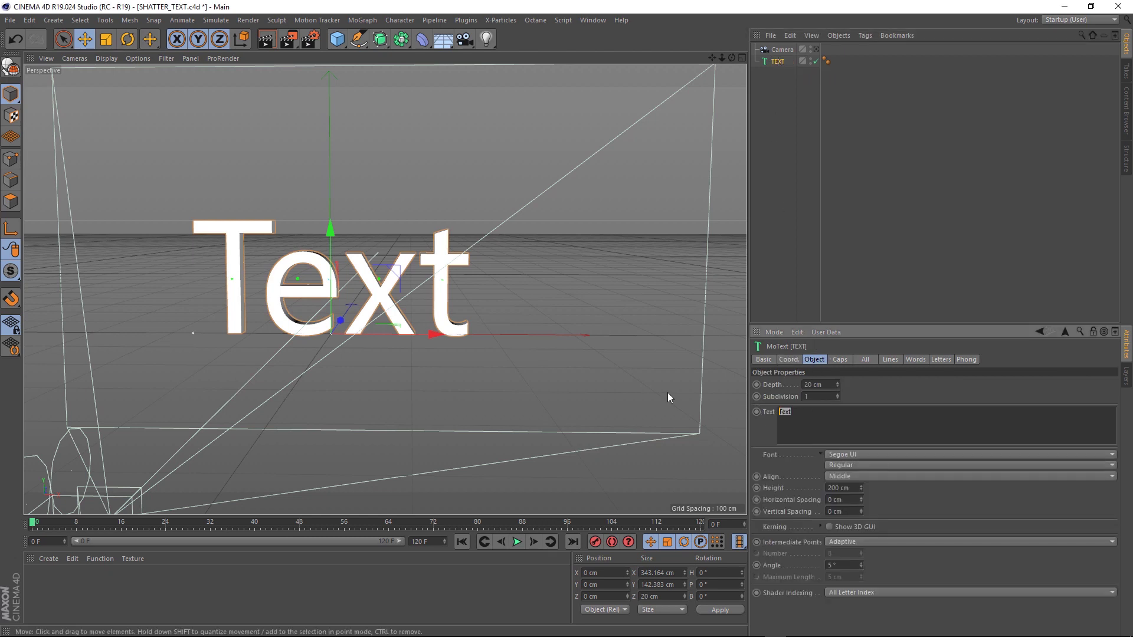
pyautogui.write('BROKEN')
pyautogui.click(842, 455)
pyautogui.scroll(-10, 842, 458)
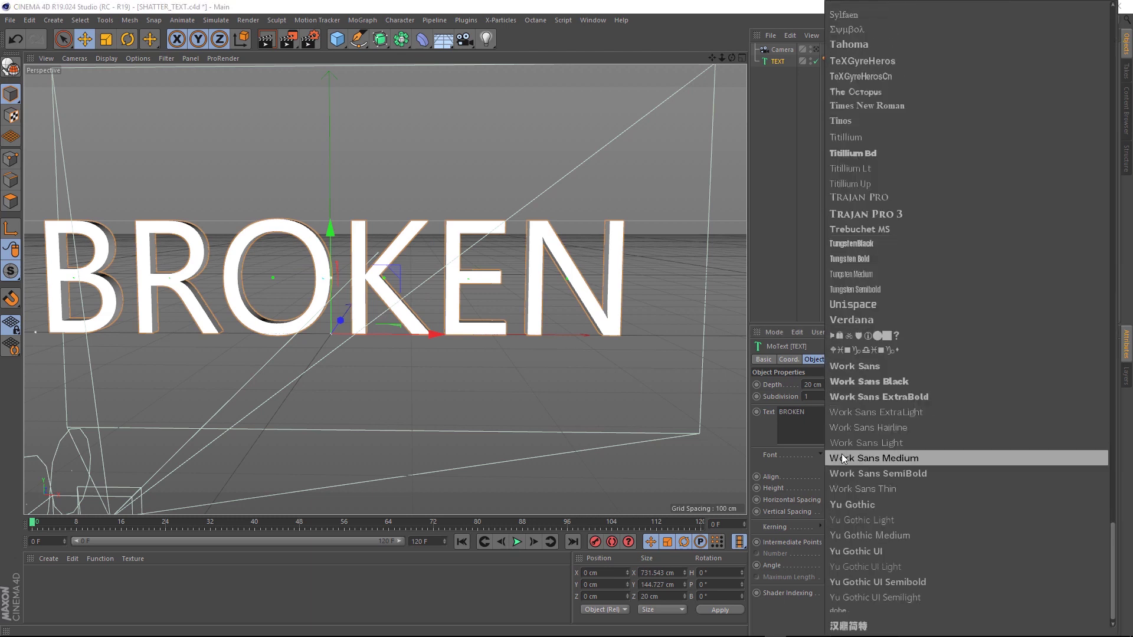
pyautogui.scroll(-1, 842, 459)
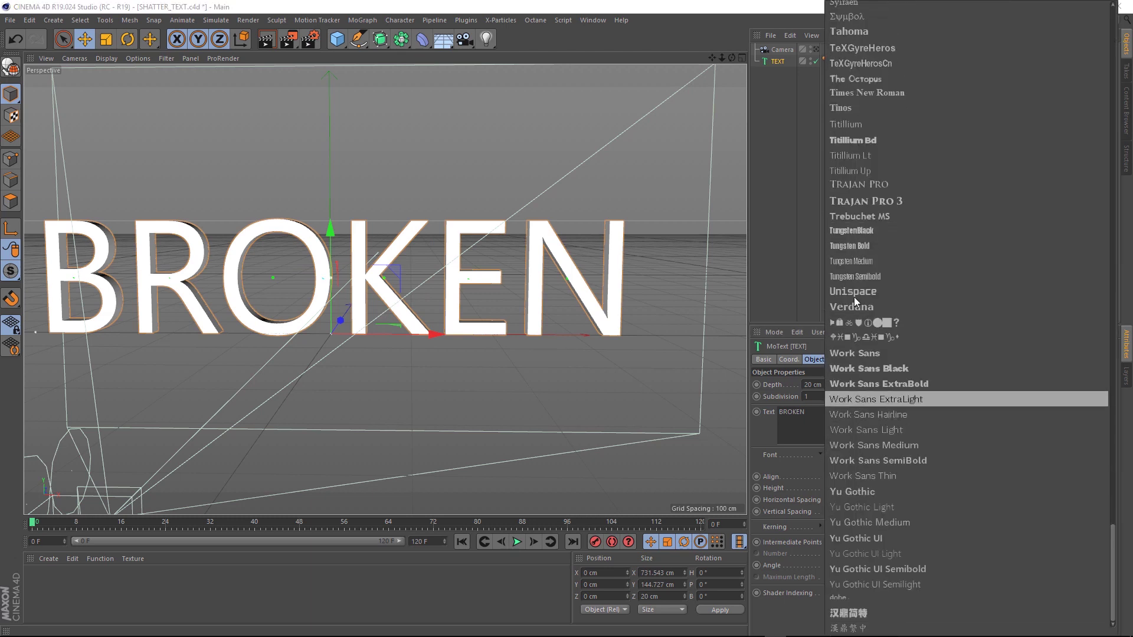
pyautogui.click(856, 200)
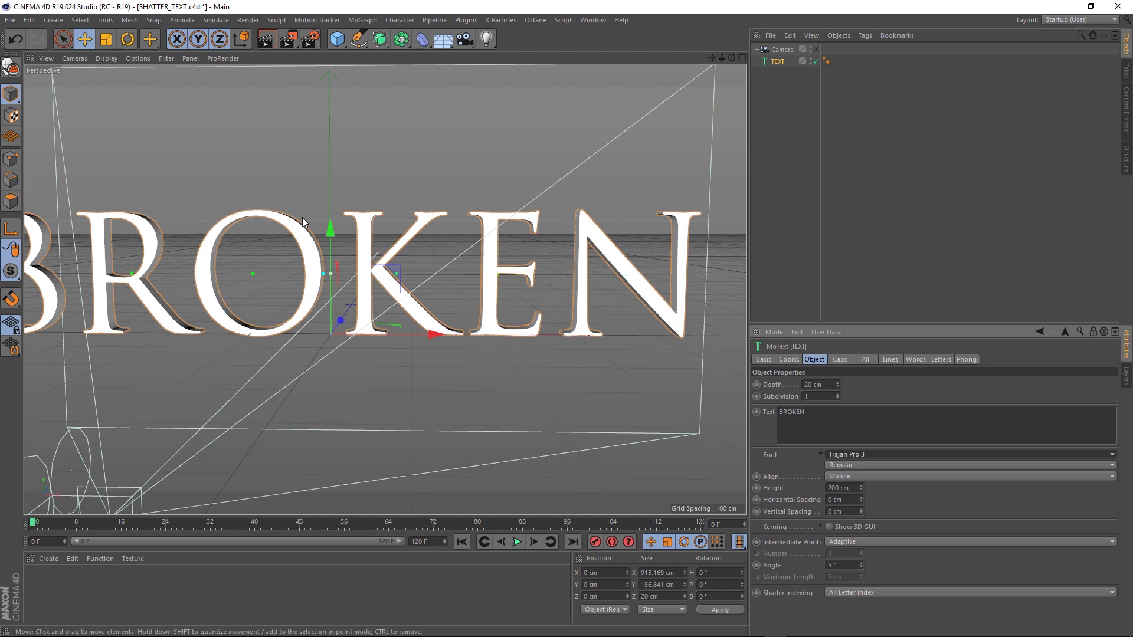
pyautogui.scroll(-3, 385, 283)
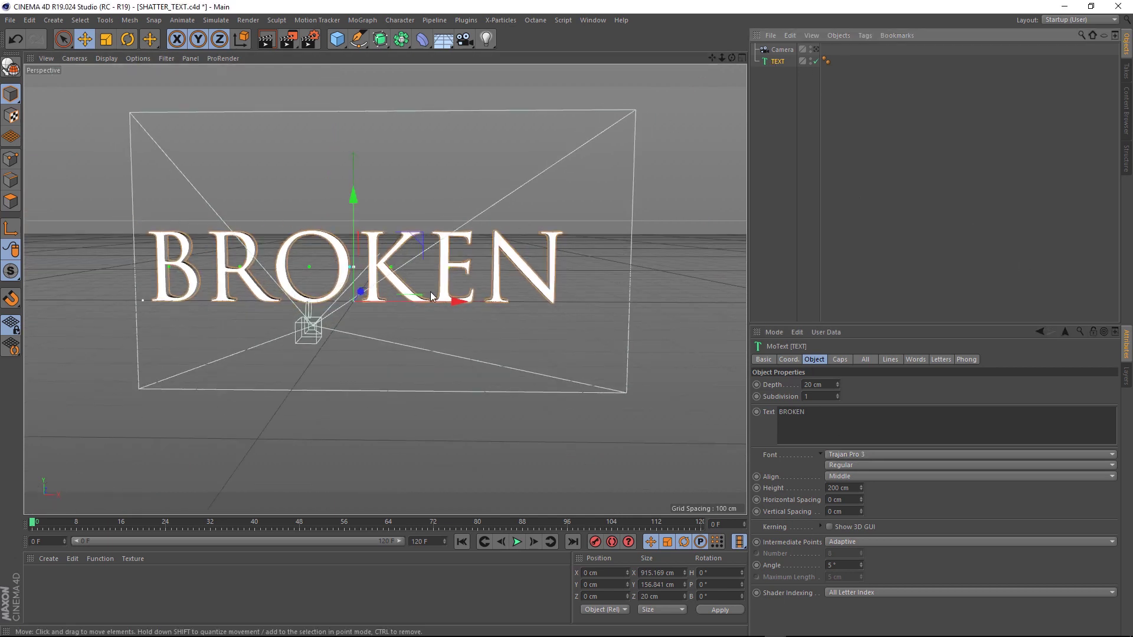
# Set text height 50 cm, horizontal spacing 10 cm and depth 10 cm
pyautogui.doubleClick(855, 488)
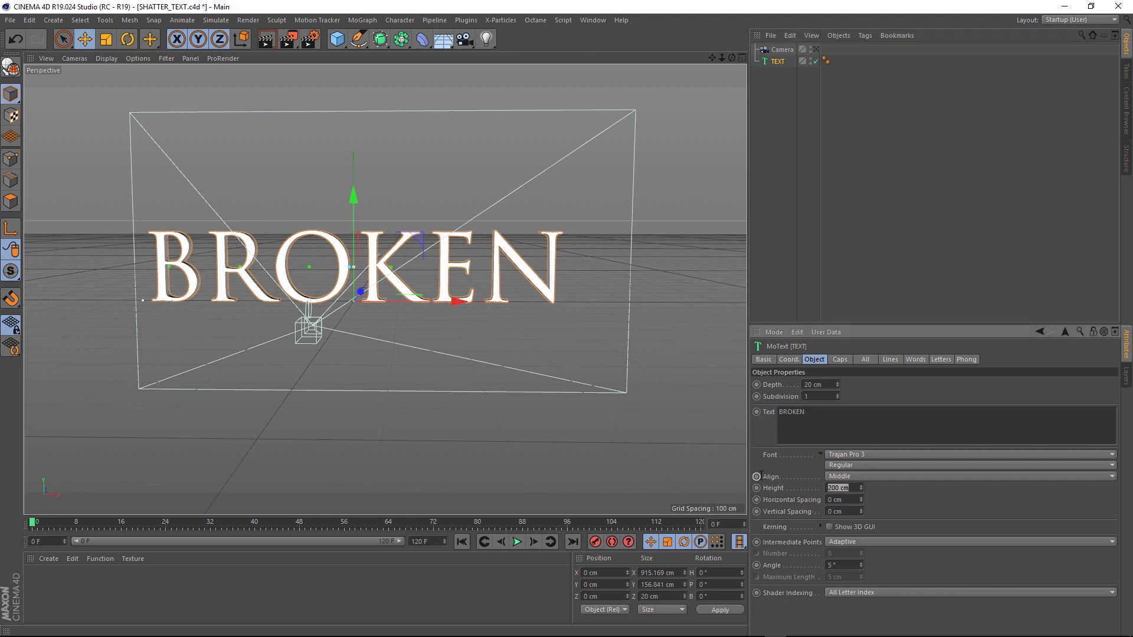
pyautogui.write('50')
pyautogui.press('Return')
pyautogui.doubleClick(841, 500)
pyautogui.write('10')
pyautogui.press('Return')
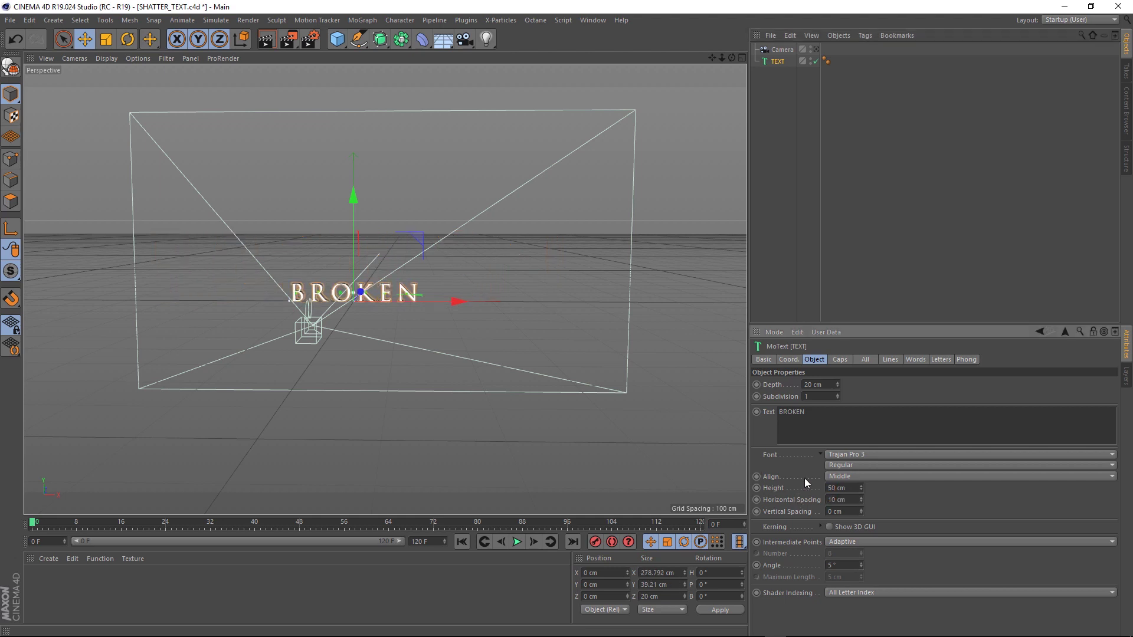
pyautogui.doubleClick(817, 385)
pyautogui.write('10')
pyautogui.press('Return')
# Set Intermediate Points to Subdivided
pyautogui.click(926, 542)
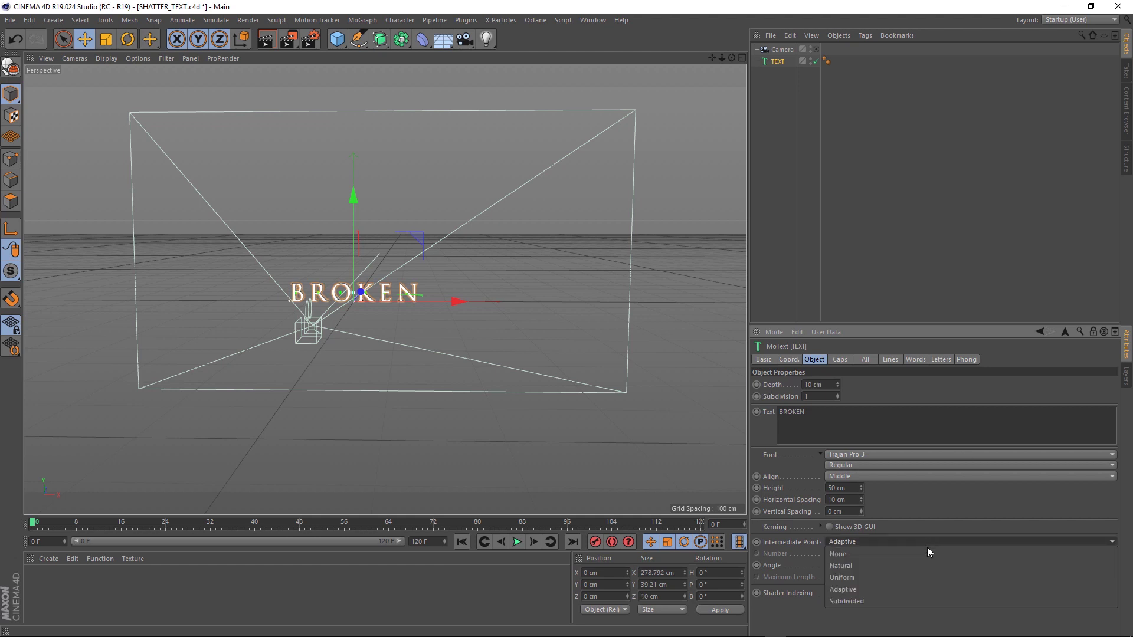
pyautogui.click(909, 600)
pyautogui.scroll(6, 348, 281)
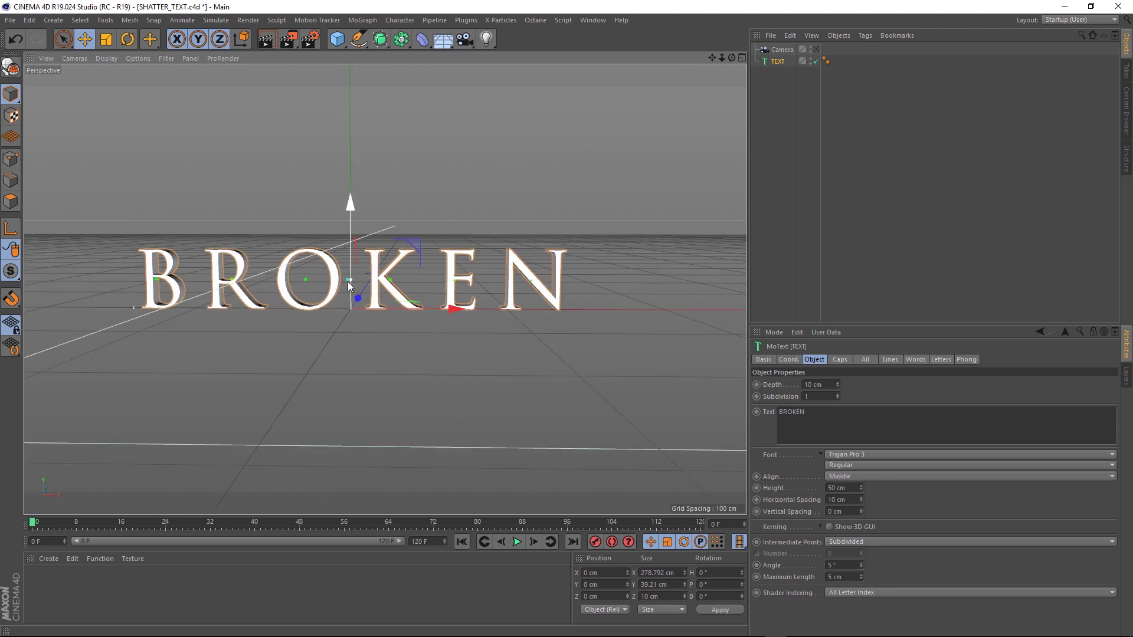
# Give the start and end caps fillets with a 1 cm radius
pyautogui.click(840, 360)
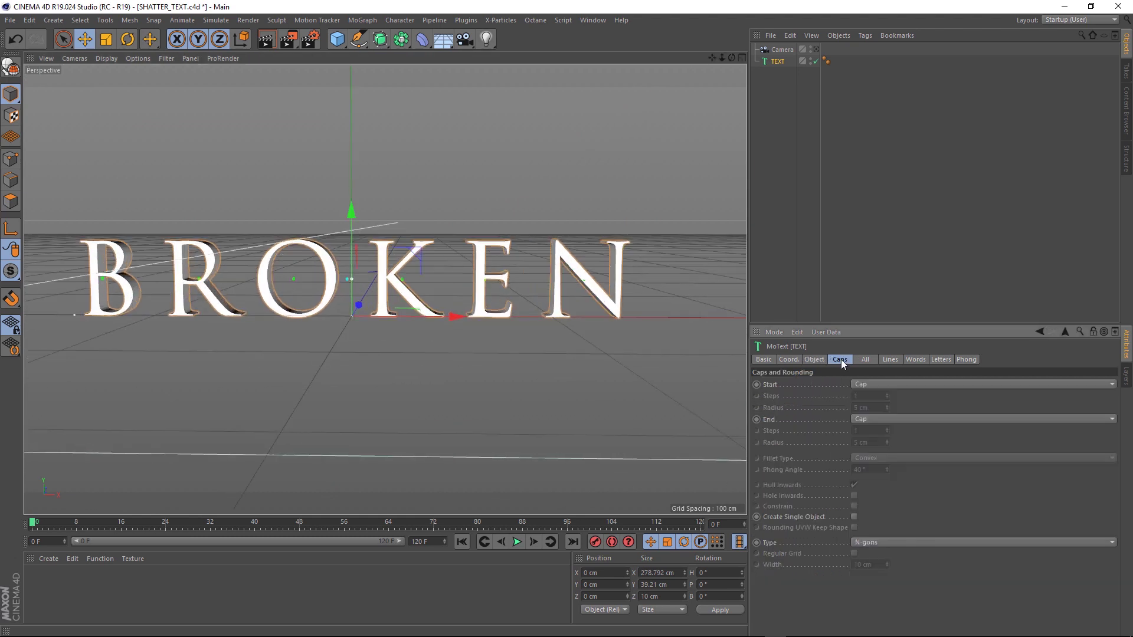
pyautogui.click(865, 384)
pyautogui.click(869, 434)
pyautogui.click(876, 425)
pyautogui.click(874, 468)
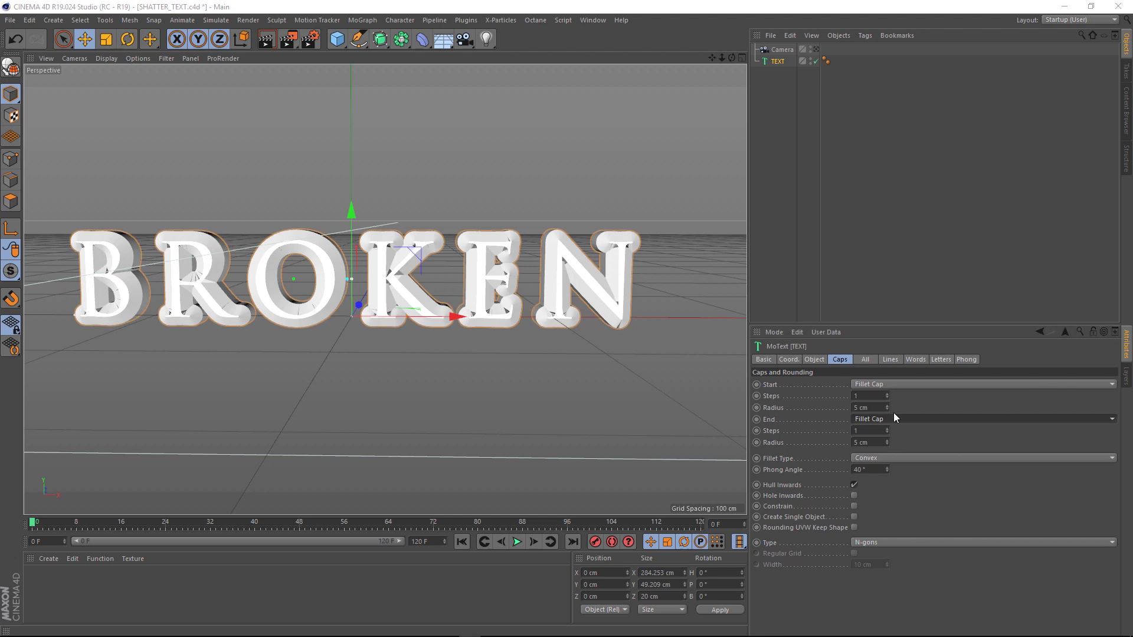
pyautogui.moveTo(872, 407); pyautogui.dragTo(807, 404)
pyautogui.write('1')
pyautogui.moveTo(868, 442); pyautogui.dragTo(892, 442)
pyautogui.write('1')
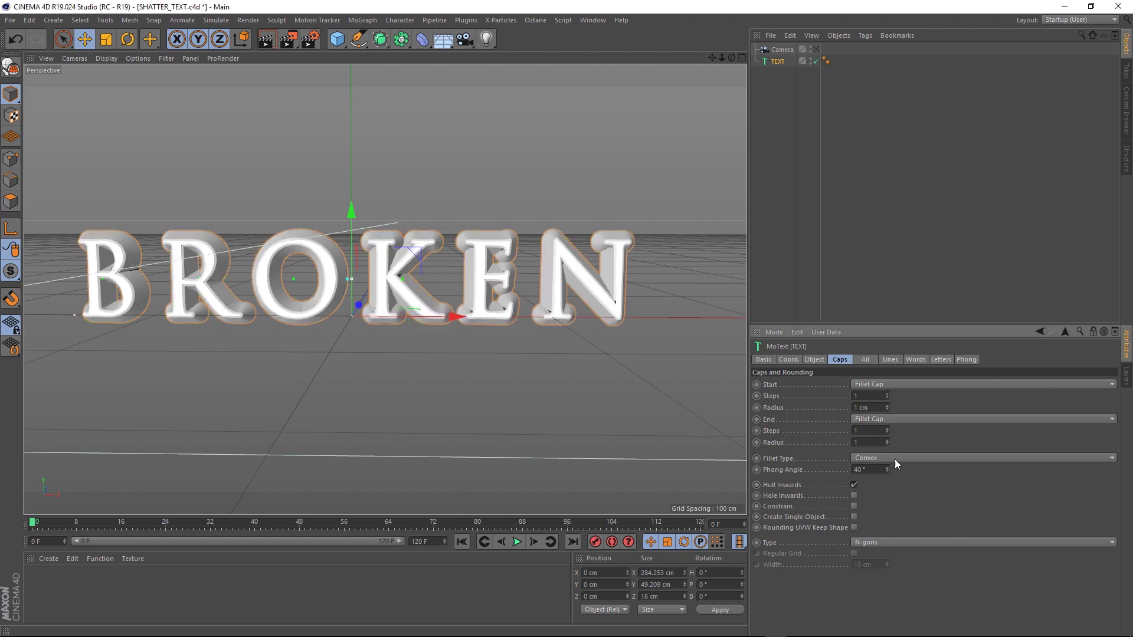
# Make caps a single object with quadrangles on a 3.3 cm regular grid, then save
pyautogui.click(854, 516)
pyautogui.click(856, 542)
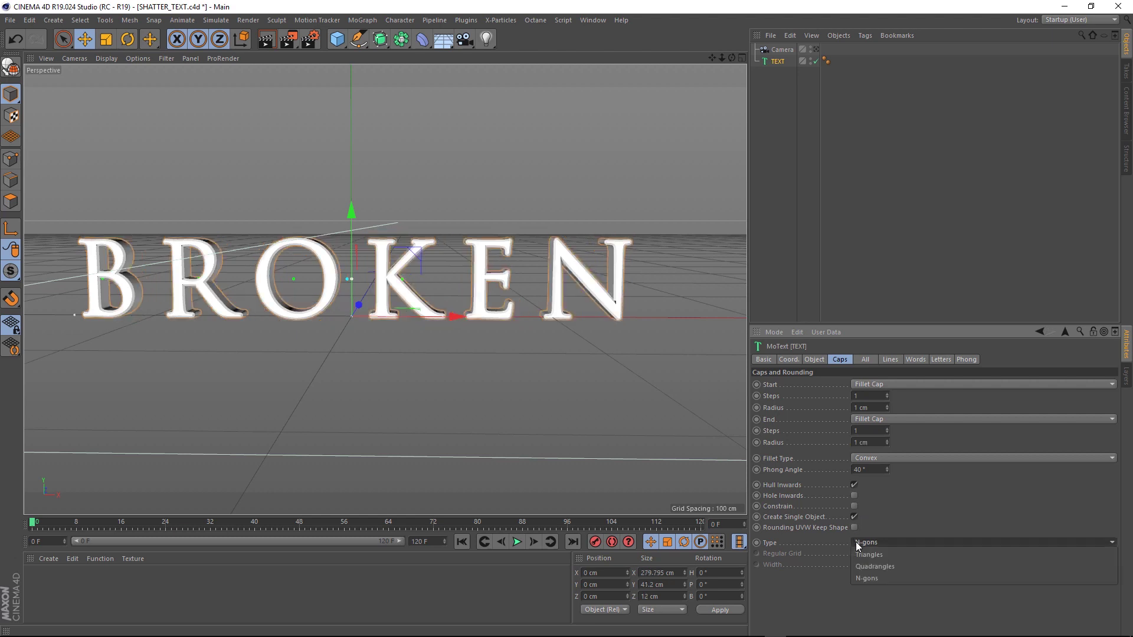
pyautogui.click(867, 561)
pyautogui.click(853, 553)
pyautogui.moveTo(873, 565); pyautogui.dragTo(842, 565)
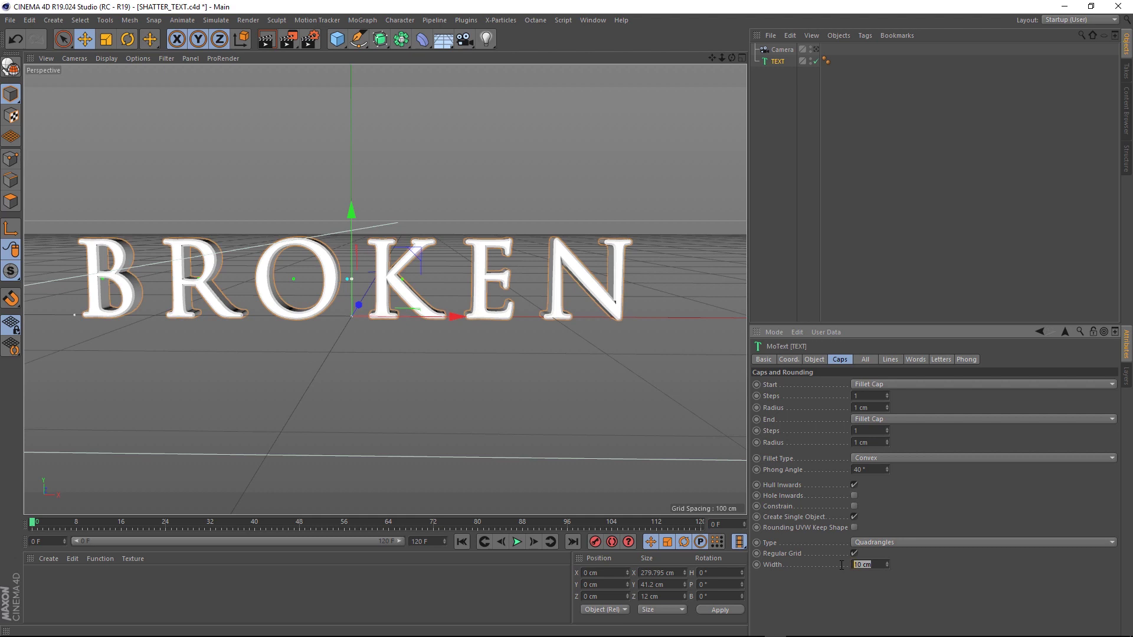
pyautogui.write('3.3')
pyautogui.press('Return')
pyautogui.hotkey('ctrl', 's')
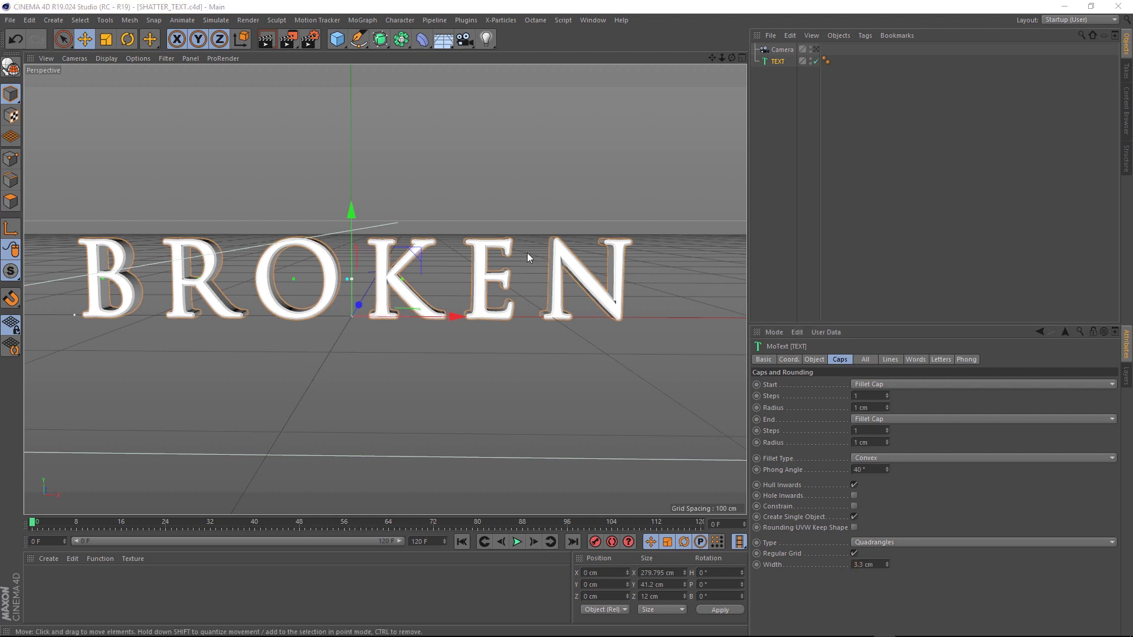
# Add a Voronoi Fracture with a distribution source of 12 points created per letter
pyautogui.click(367, 23)
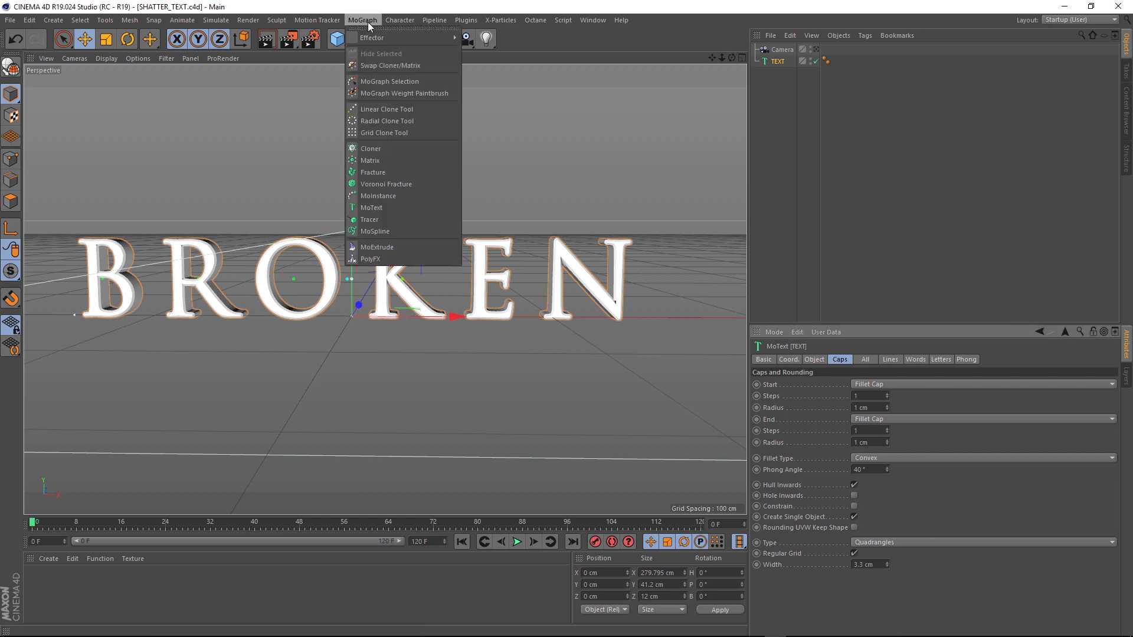
pyautogui.click(380, 184)
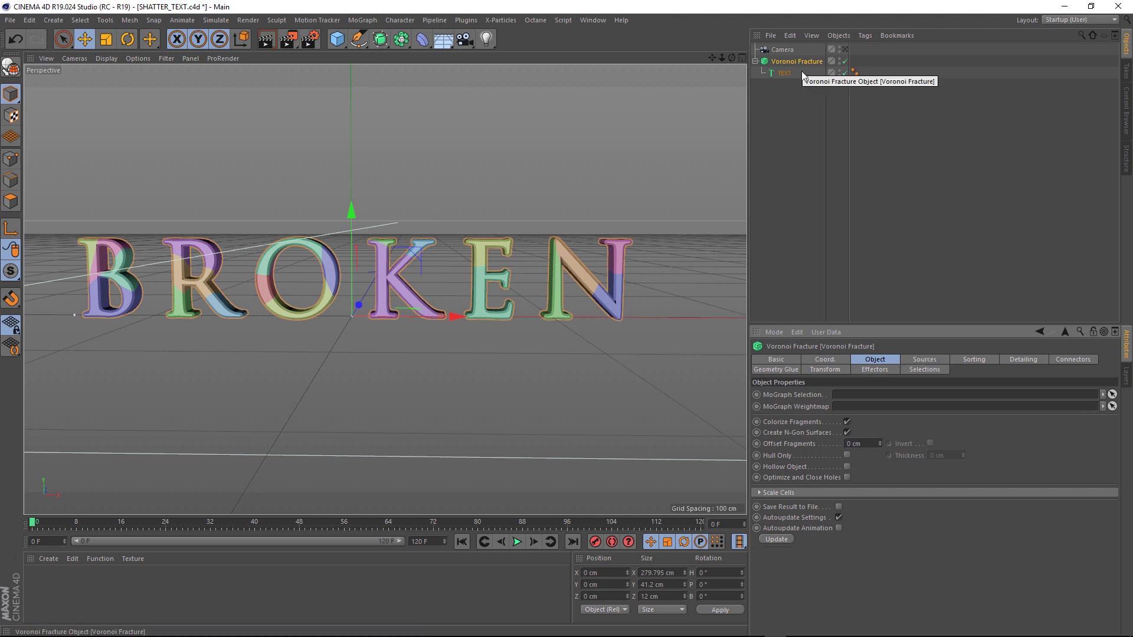
pyautogui.click(930, 361)
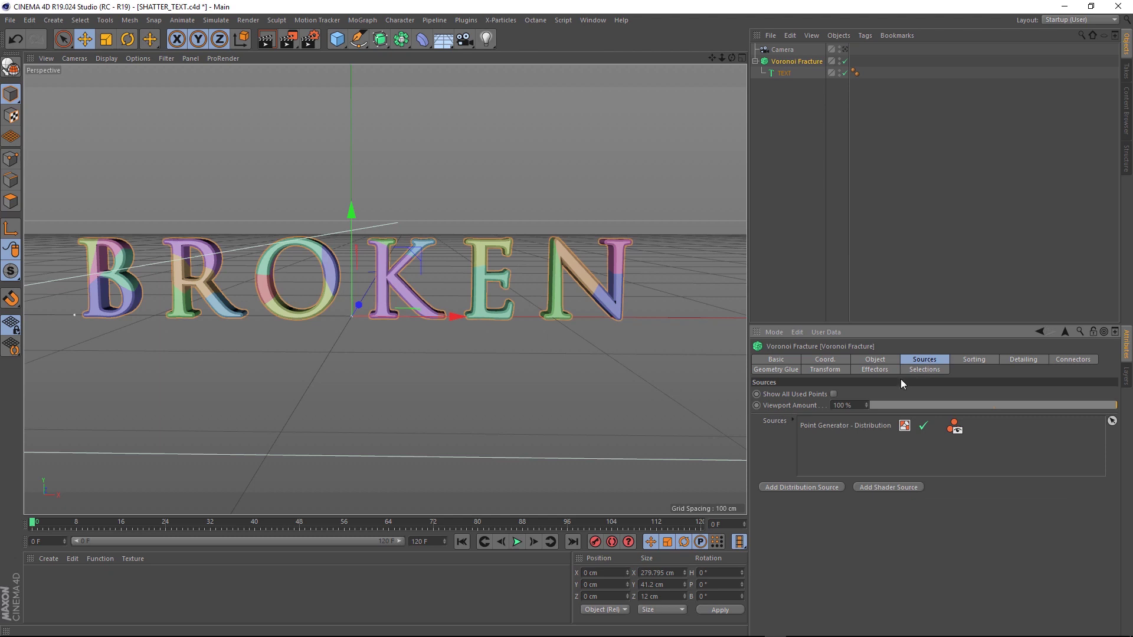
pyautogui.click(824, 426)
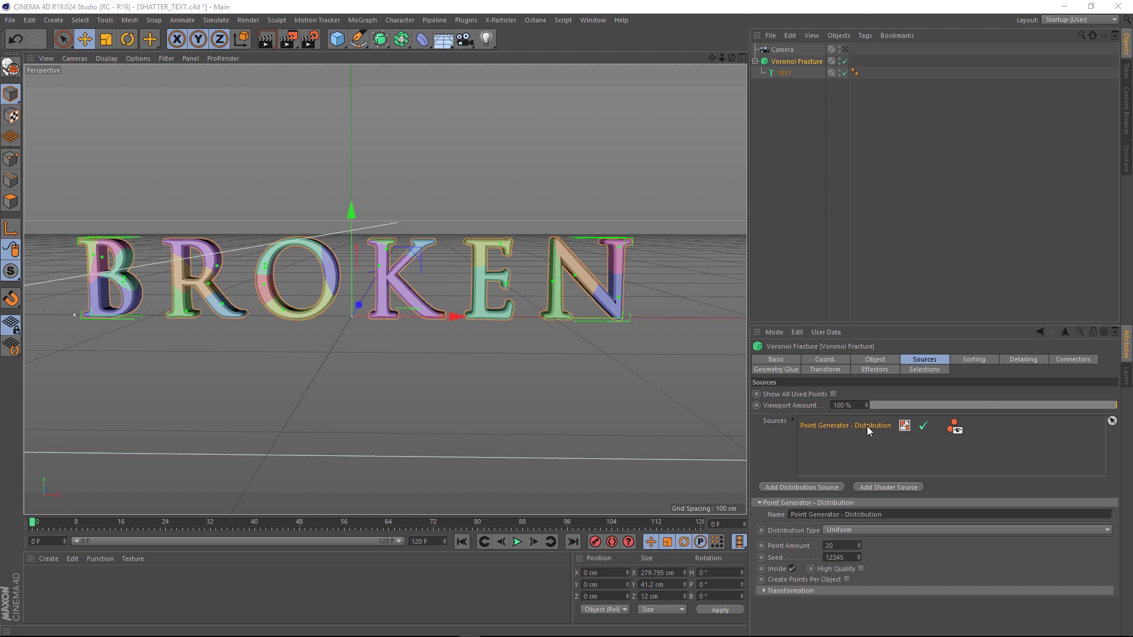
pyautogui.doubleClick(834, 548)
pyautogui.write('12')
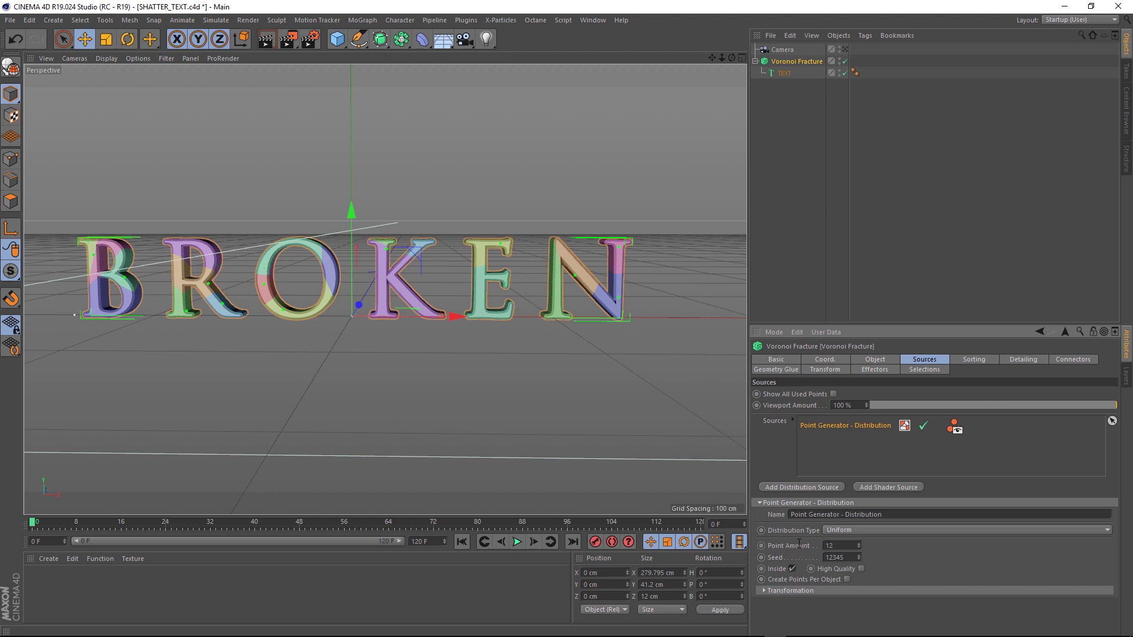
pyautogui.press('Return')
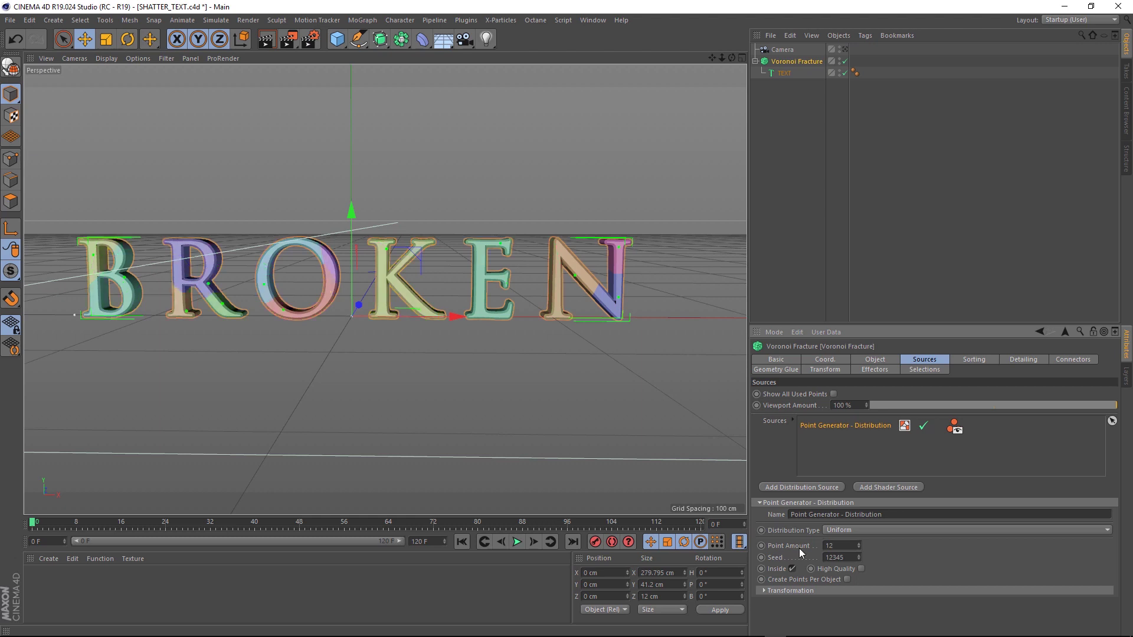
pyautogui.click(847, 579)
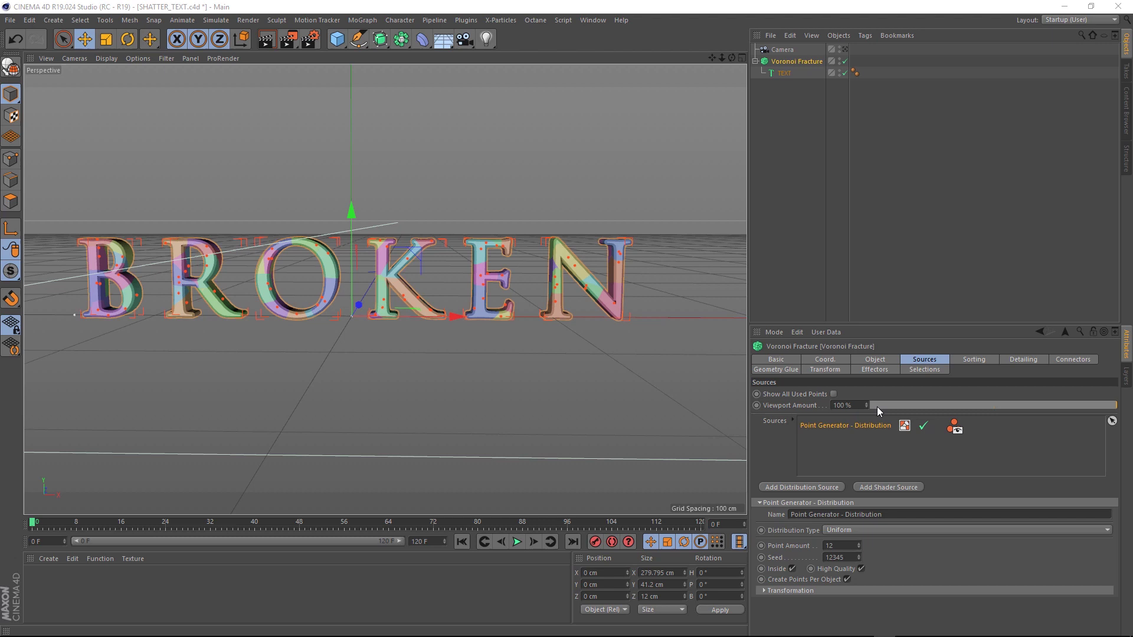
# Offset the fragments by 0.3 cm and close their holes
pyautogui.click(871, 361)
pyautogui.click(863, 444)
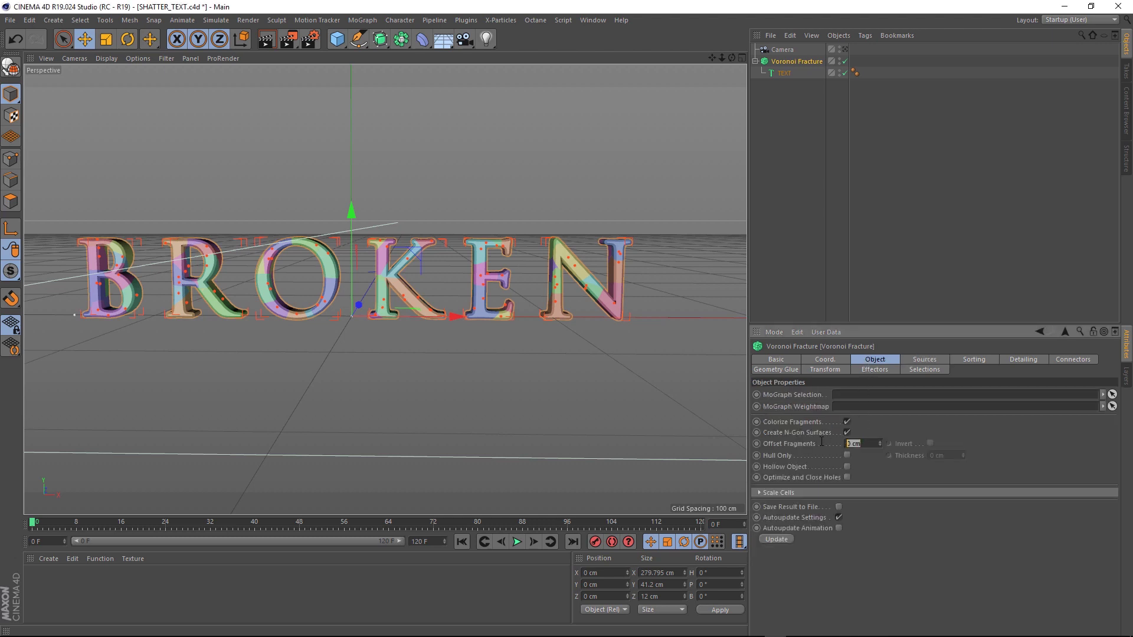
pyautogui.write('0.3')
pyautogui.press('Return')
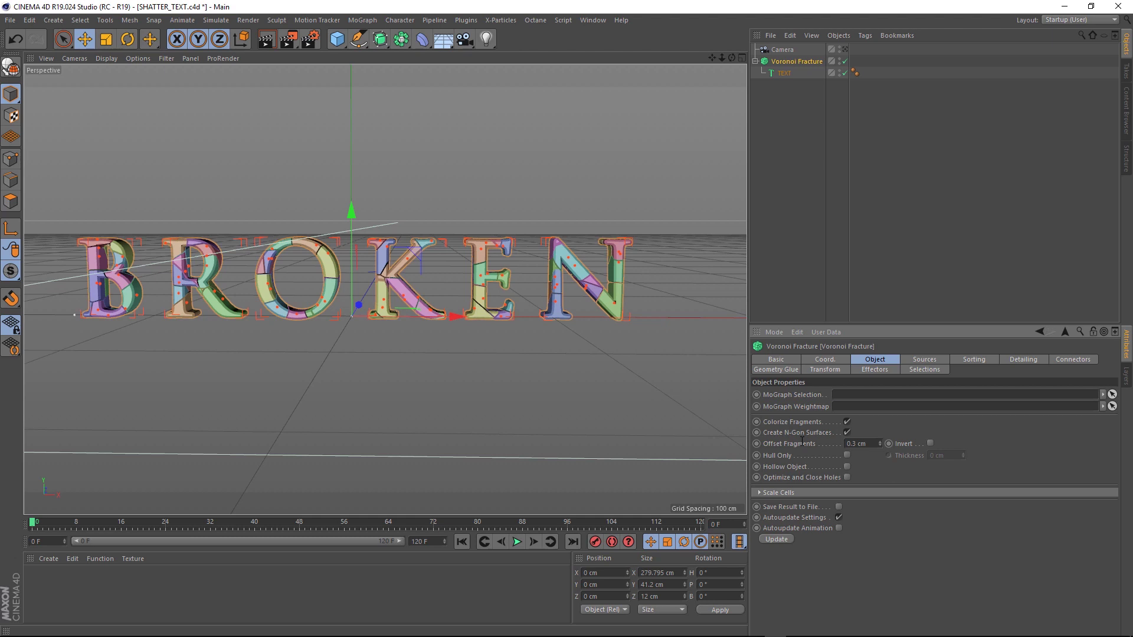
pyautogui.click(848, 477)
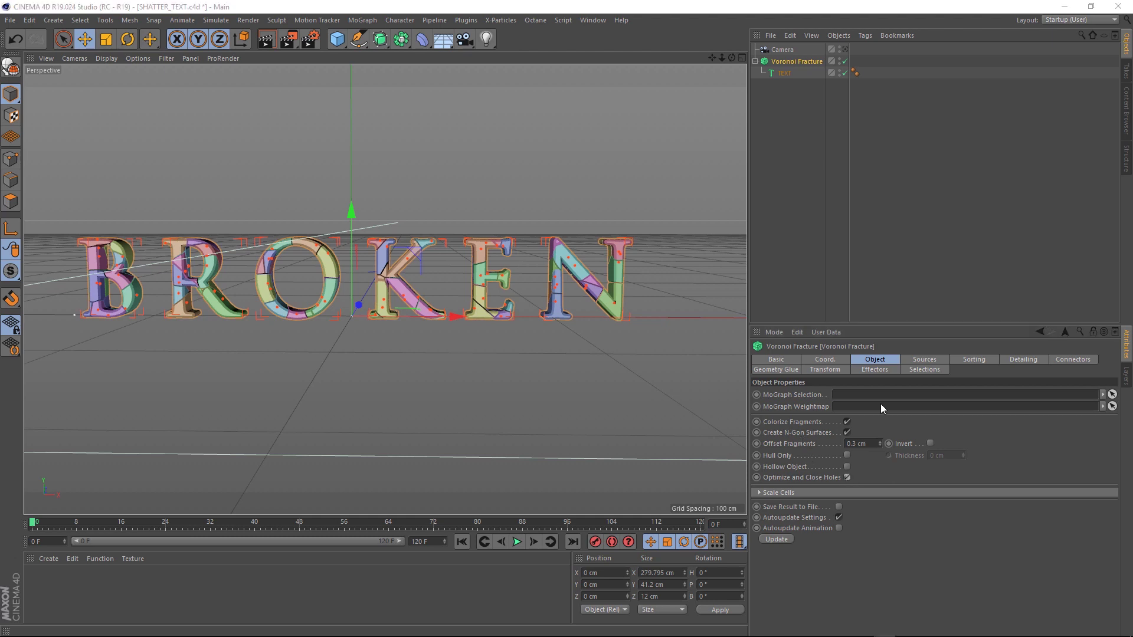
# Move the camera to Y 14, Z -427 cm and keyframe it at frame 0
pyautogui.click(845, 49)
pyautogui.click(781, 49)
pyautogui.click(816, 359)
pyautogui.moveTo(814, 396); pyautogui.dragTo(815, 366)
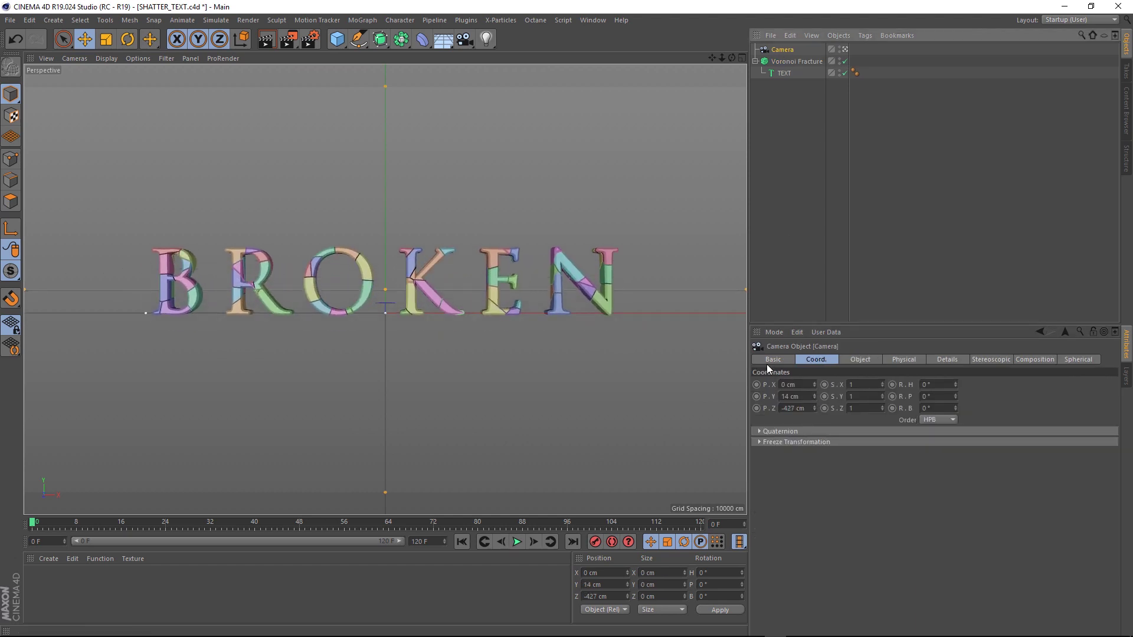
pyautogui.keyDown('ctrl'); pyautogui.click(756, 397); pyautogui.keyUp('ctrl')
pyautogui.press('F8')
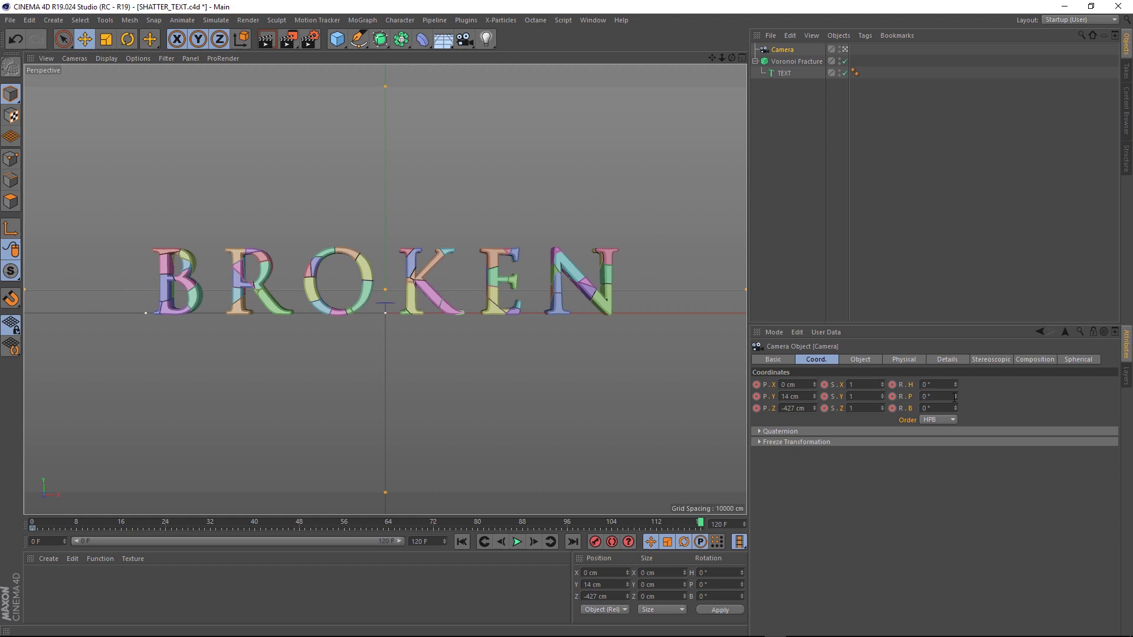
# Keyframe the camera at Z -357 cm on frame 120 and preview the push-in
pyautogui.moveTo(815, 409); pyautogui.dragTo(814, 392)
pyautogui.keyDown('ctrl'); pyautogui.click(757, 409); pyautogui.keyUp('ctrl')
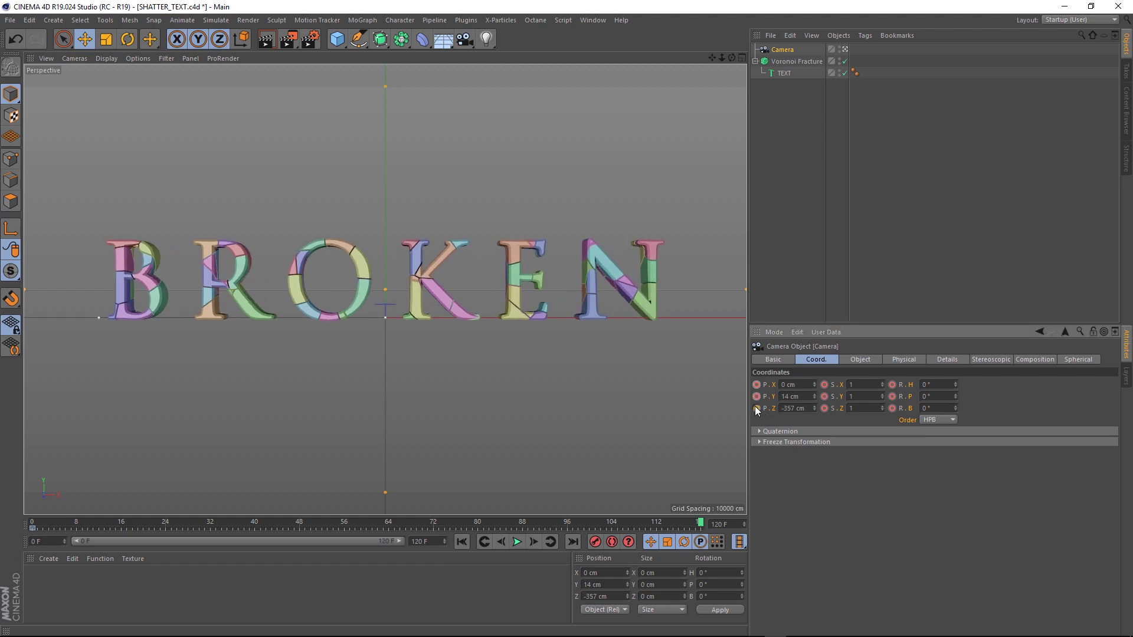
pyautogui.click(461, 542)
pyautogui.click(516, 541)
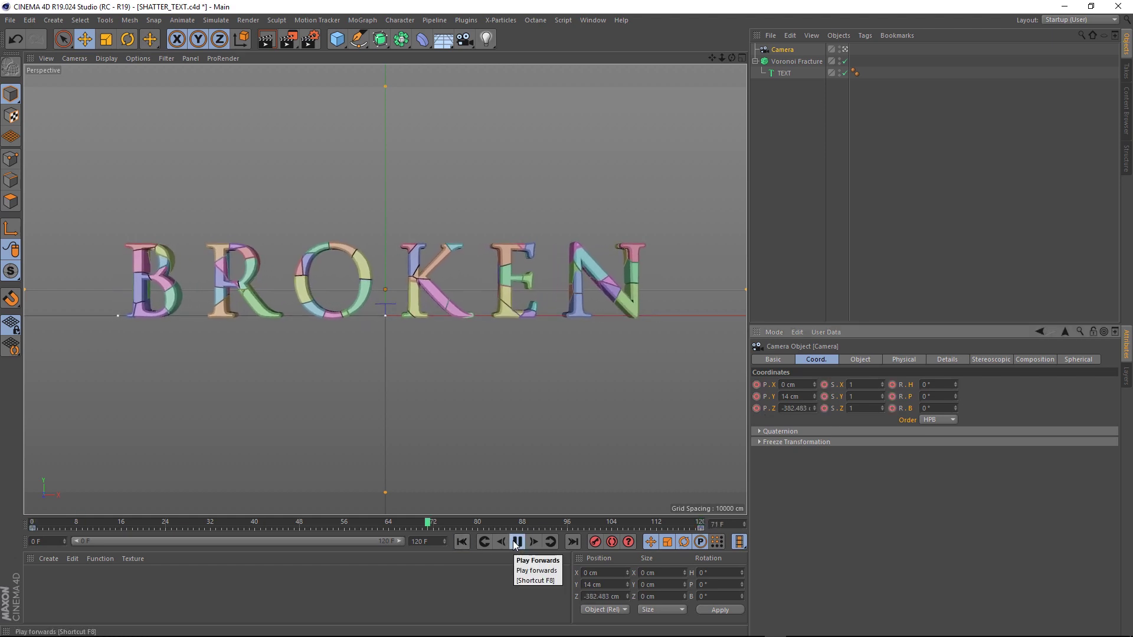
# Make all camera keys linear in the F-Curves and replay the animation
pyautogui.rightClick(783, 47)
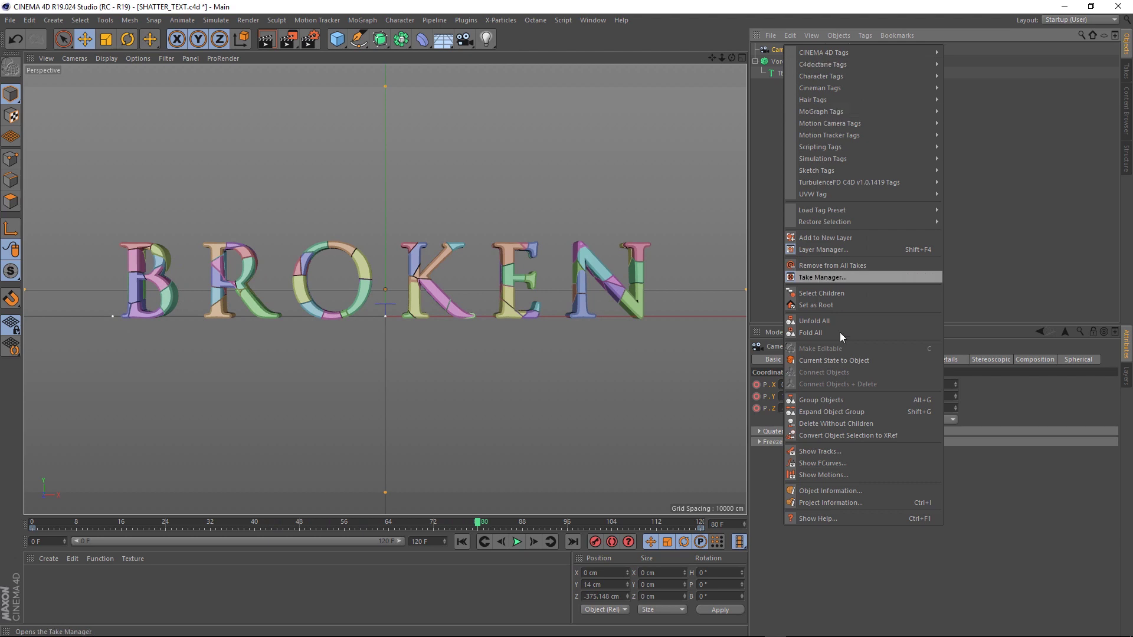
pyautogui.click(838, 462)
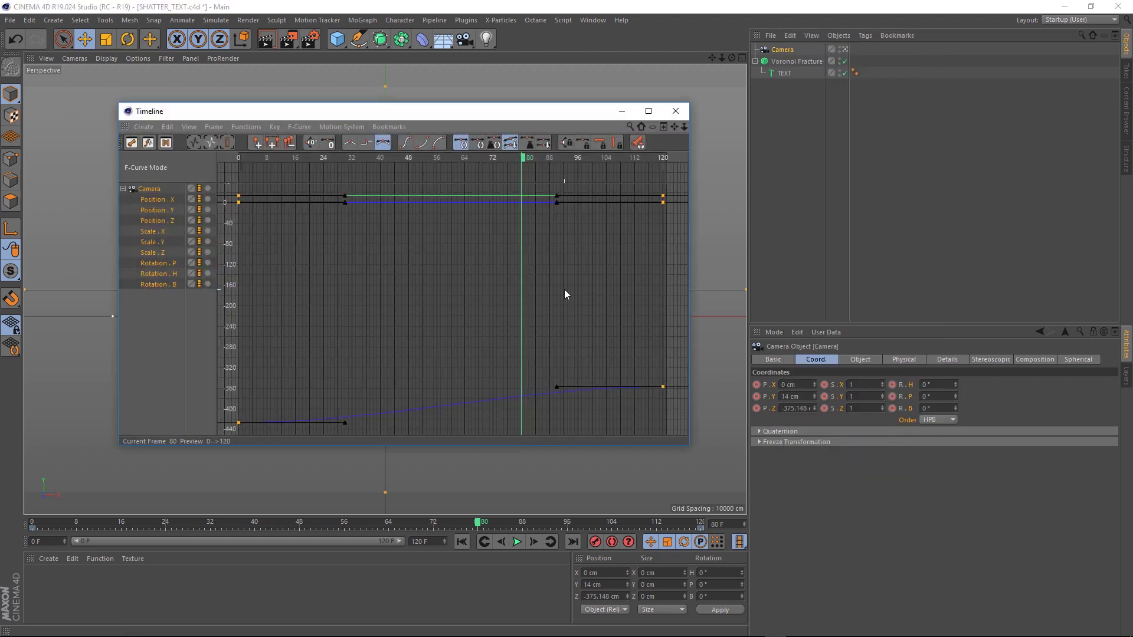
pyautogui.hotkey('ctrl', 'a')
pyautogui.click(349, 142)
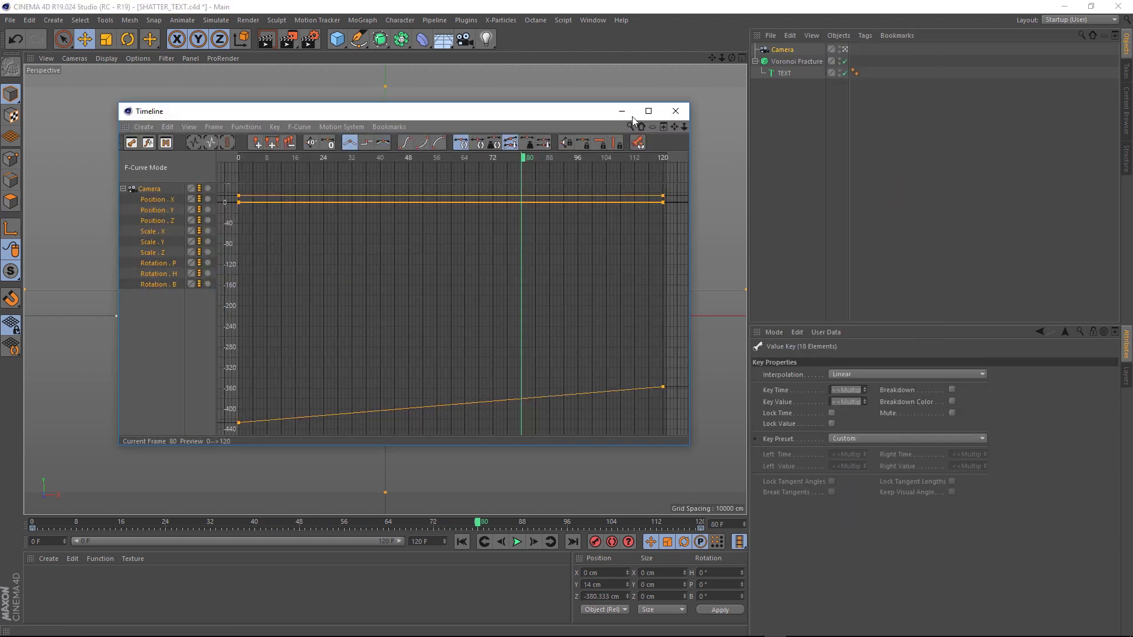
pyautogui.click(675, 110)
pyautogui.click(461, 542)
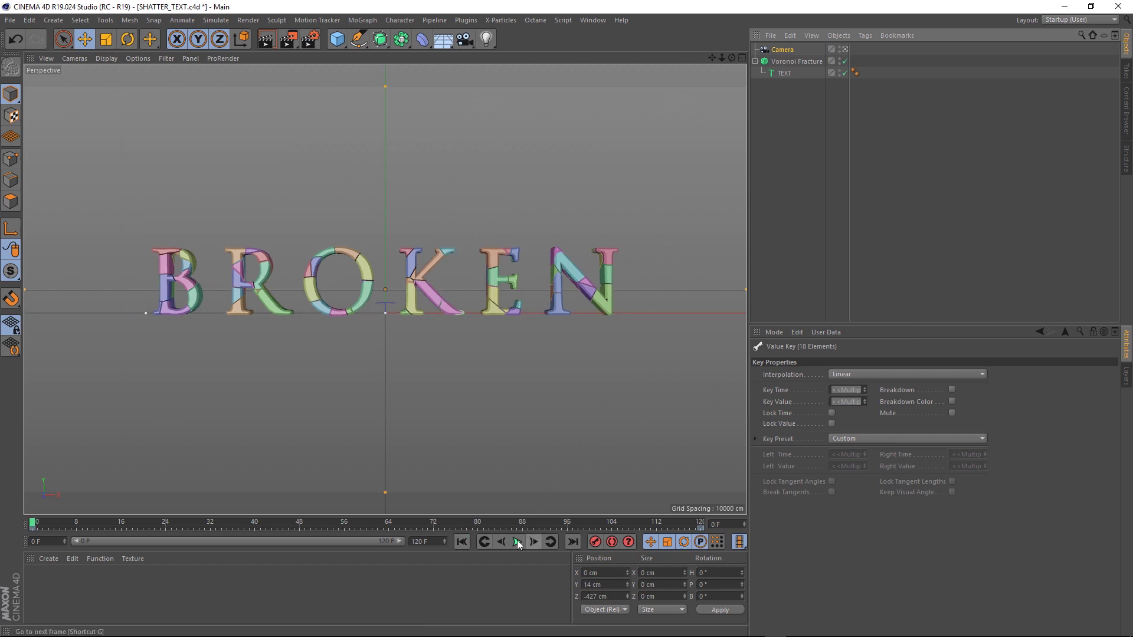
pyautogui.click(516, 541)
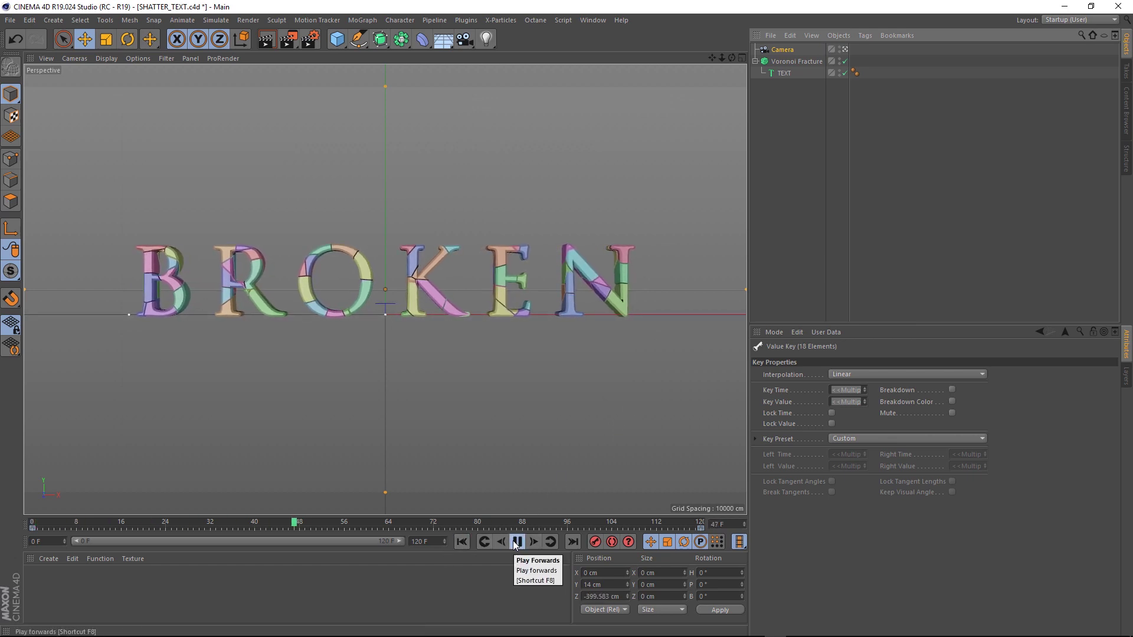
pyautogui.click(515, 541)
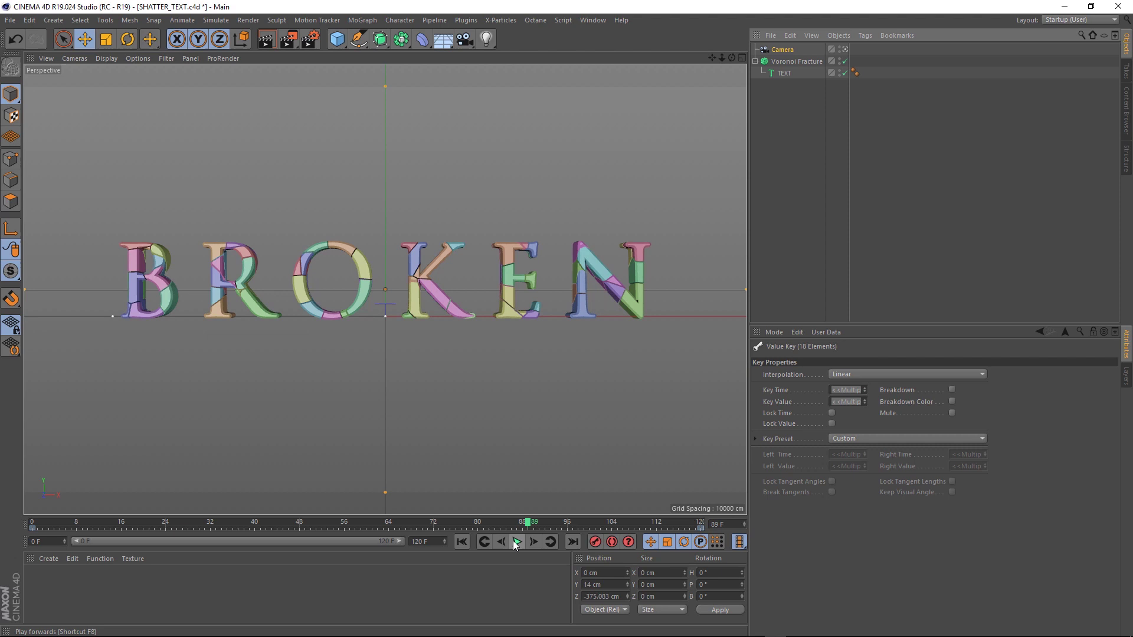
pyautogui.click(516, 541)
# Add a Random effector to the Voronoi Fracture
pyautogui.moveTo(609, 525); pyautogui.dragTo(715, 527)
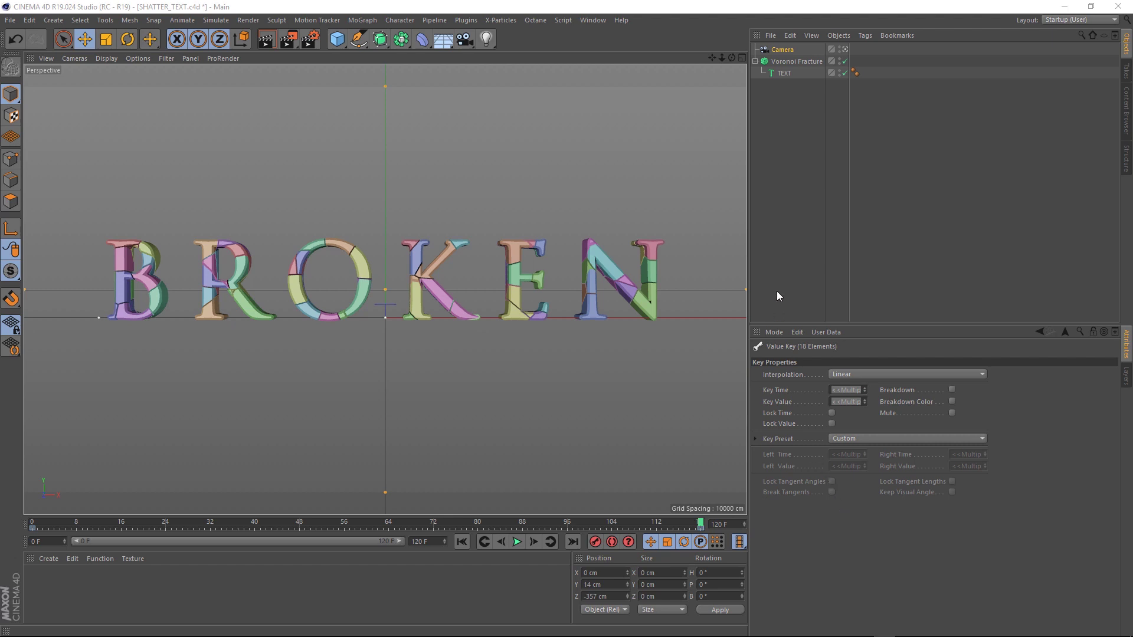
pyautogui.click(780, 61)
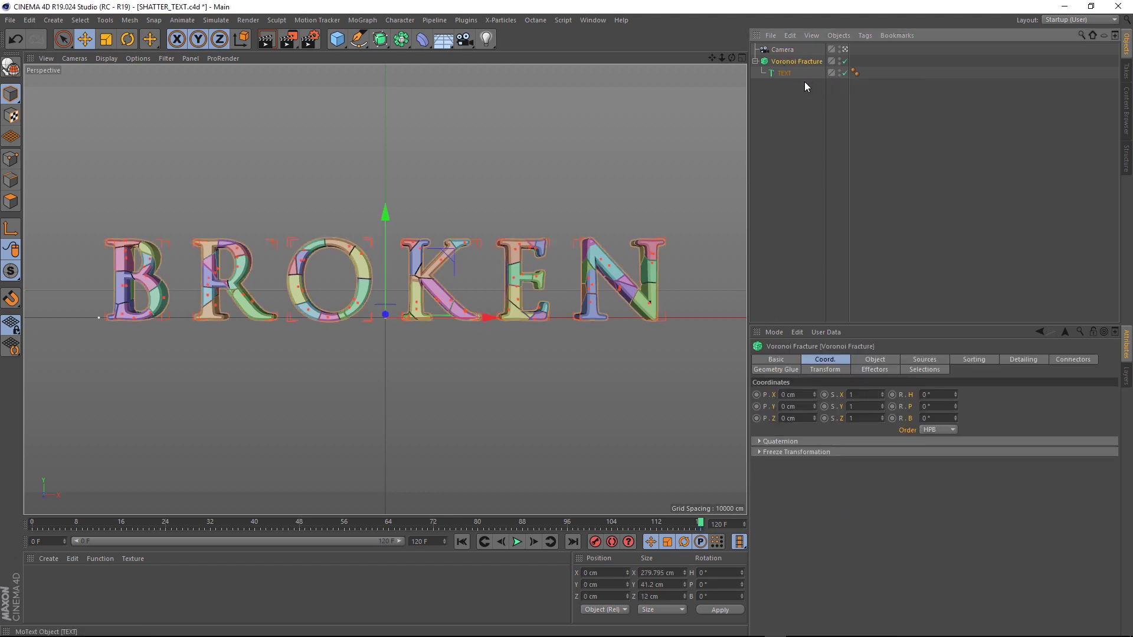
pyautogui.click(361, 20)
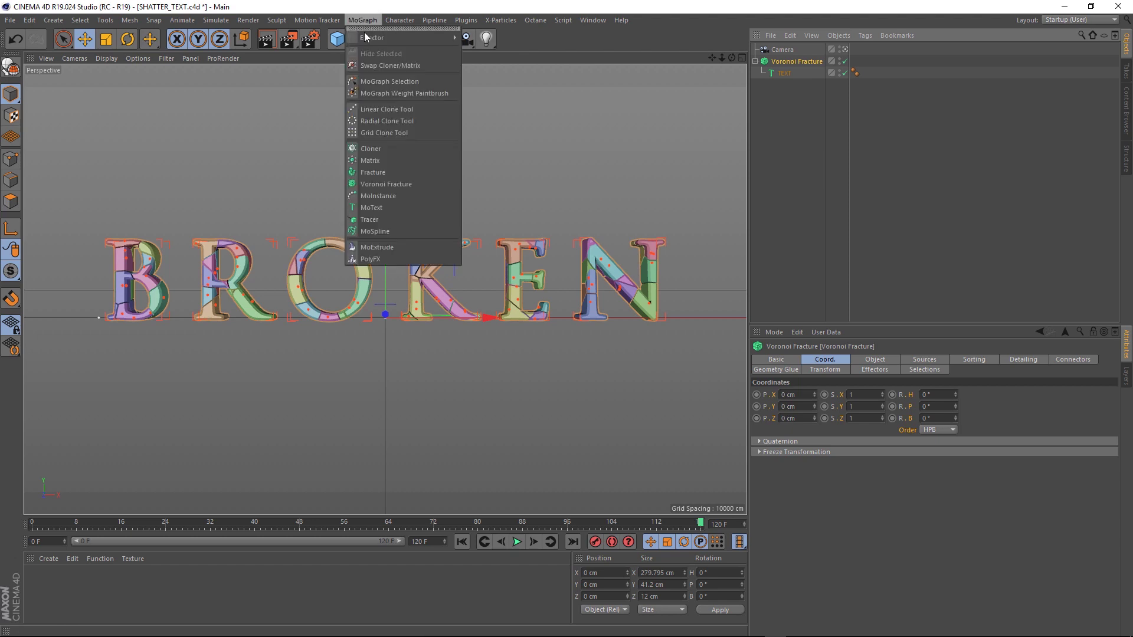
pyautogui.moveTo(366, 39)
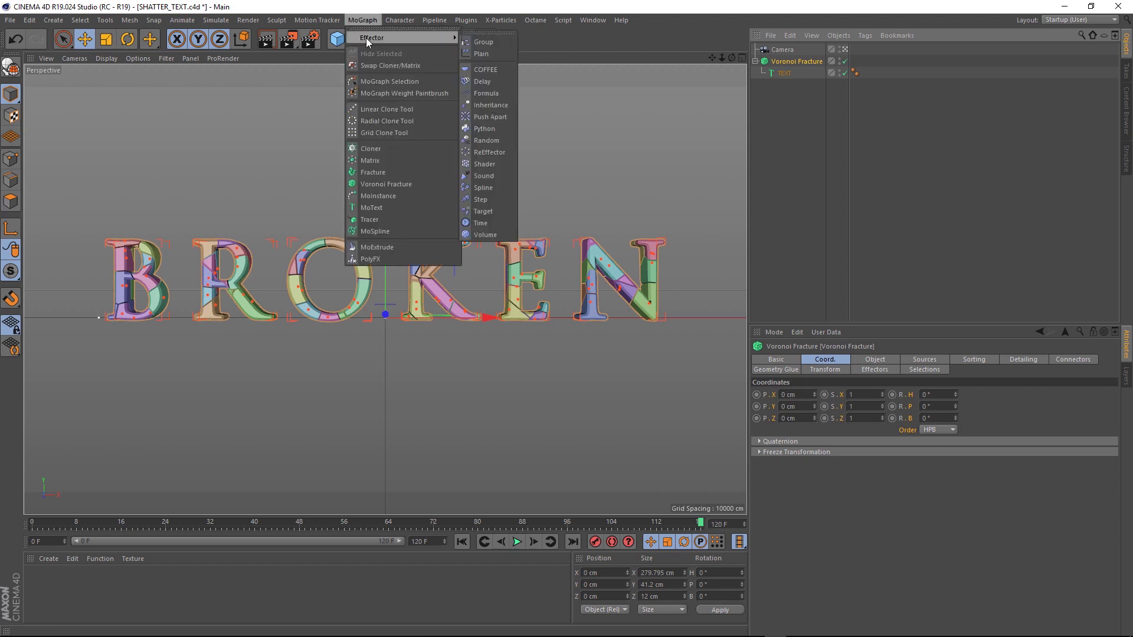
pyautogui.click(495, 138)
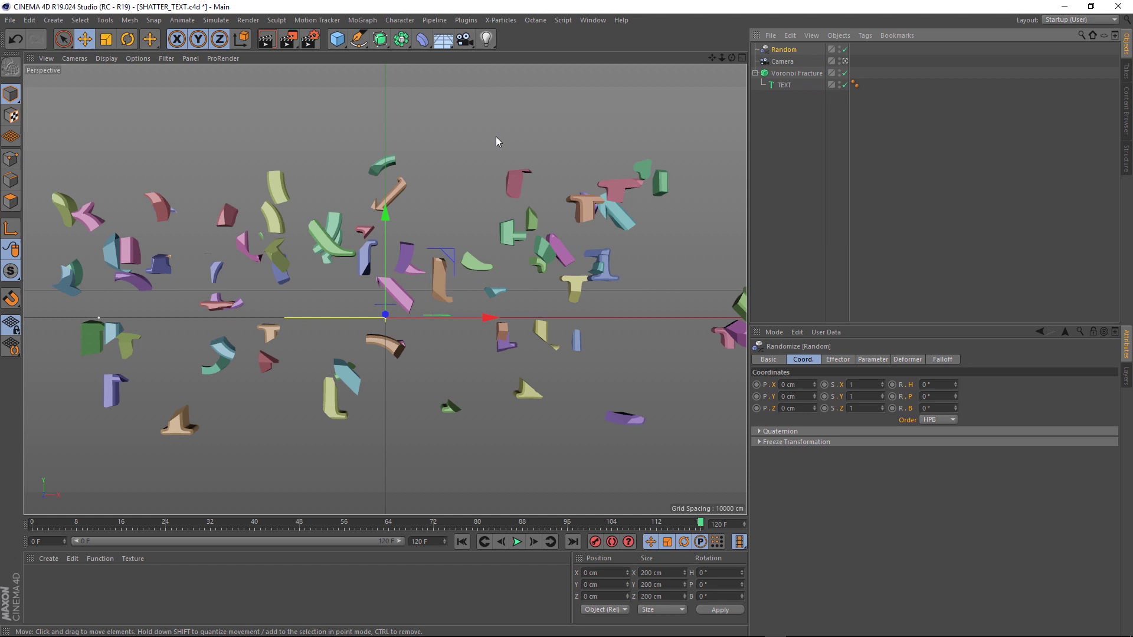
# Set the Random effector's position jitter to 1 cm on X, Y and Z
pyautogui.click(871, 360)
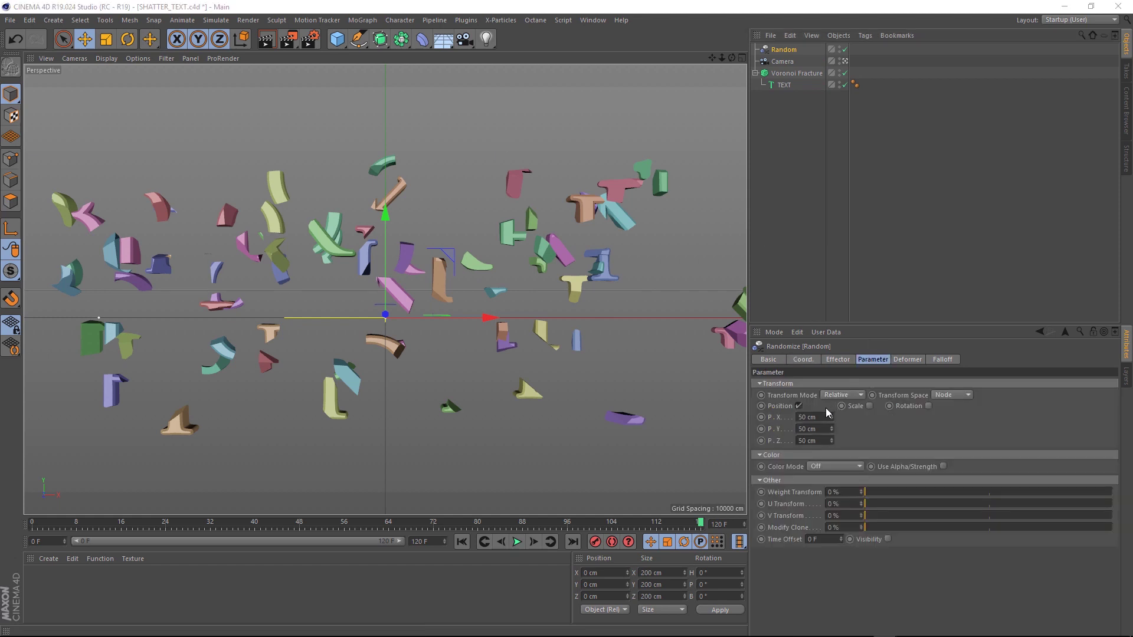
pyautogui.moveTo(822, 419); pyautogui.dragTo(776, 416)
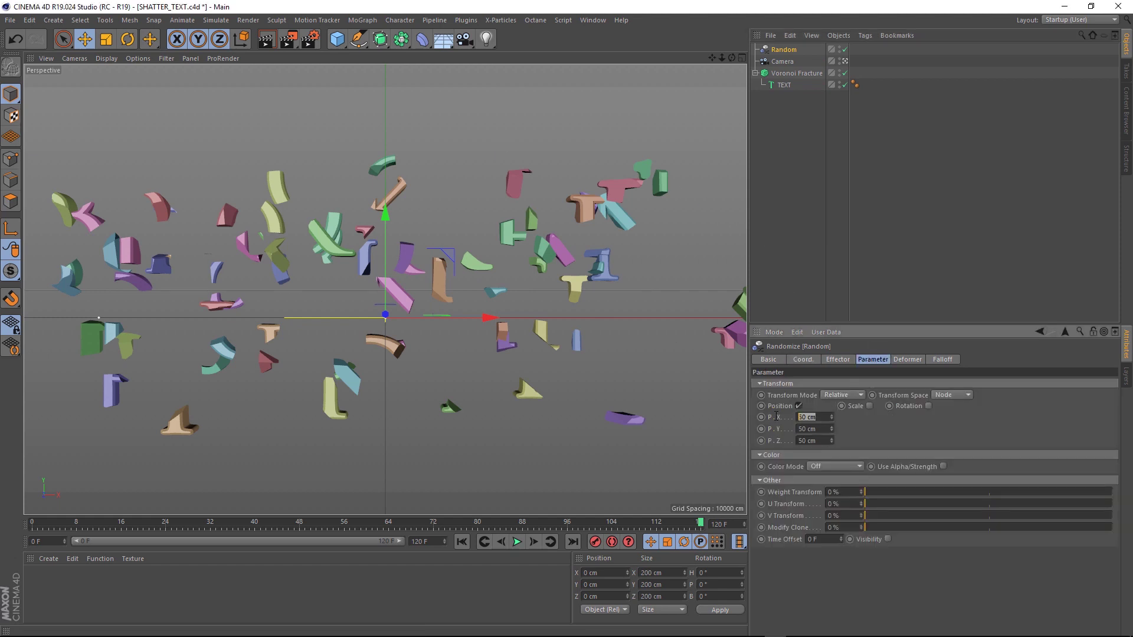
pyautogui.write('1')
pyautogui.press('Tab')
pyautogui.write('1')
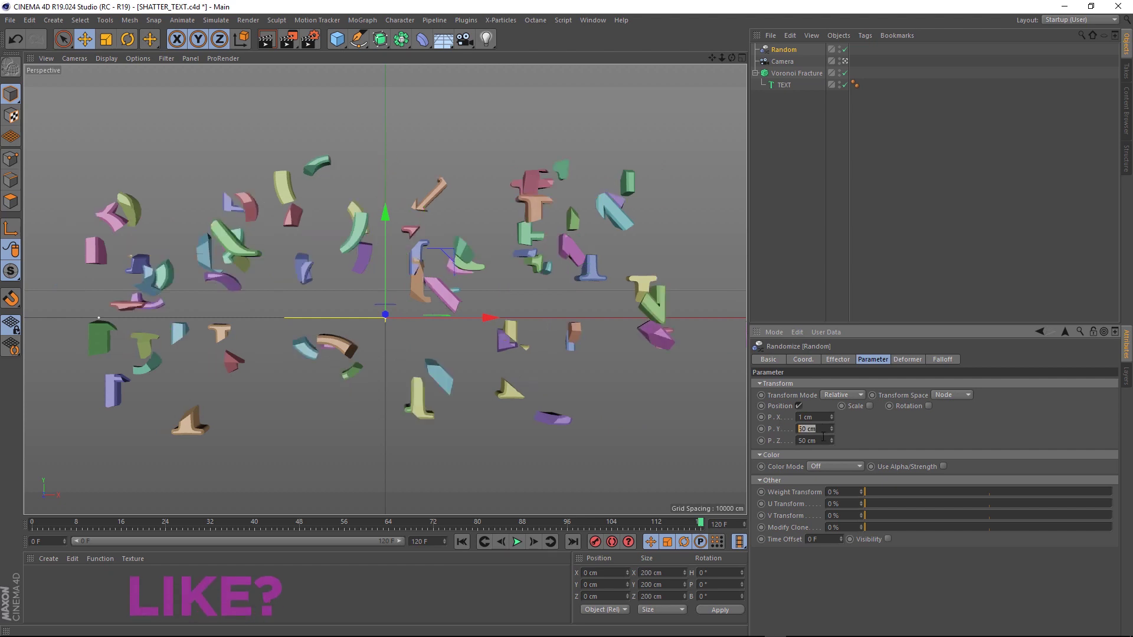
pyautogui.press('Tab')
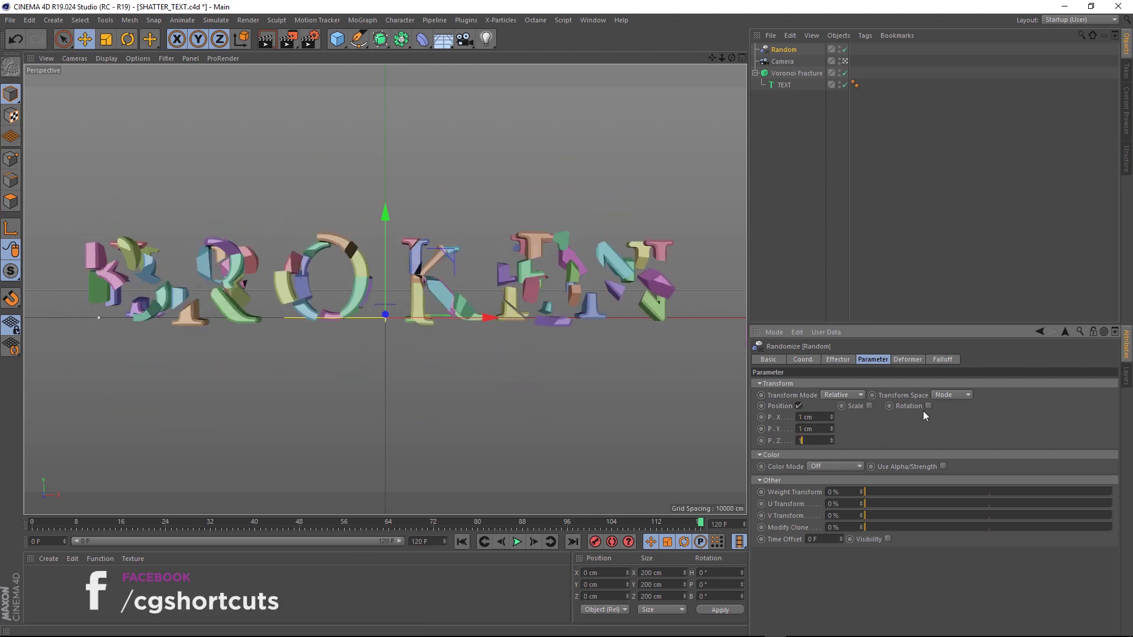
# Enable random rotation with 5° heading and 4° pitch and bank
pyautogui.click(928, 405)
pyautogui.click(942, 417)
pyautogui.write('5')
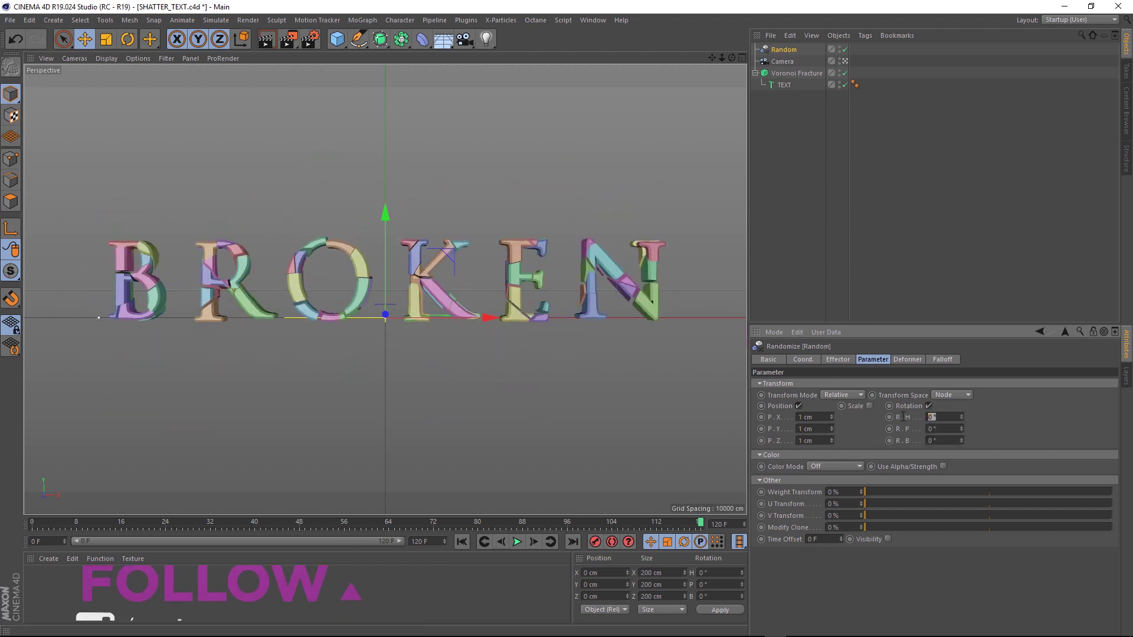
pyautogui.press('Tab')
pyautogui.write('4')
pyautogui.press('Tab')
pyautogui.write('4')
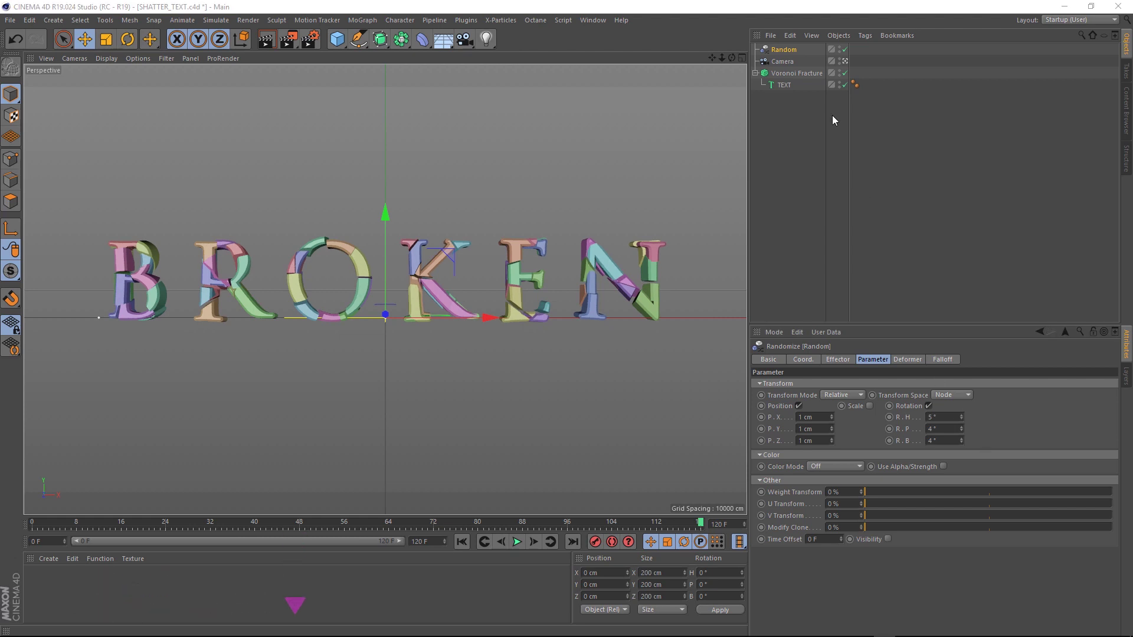
pyautogui.click(803, 72)
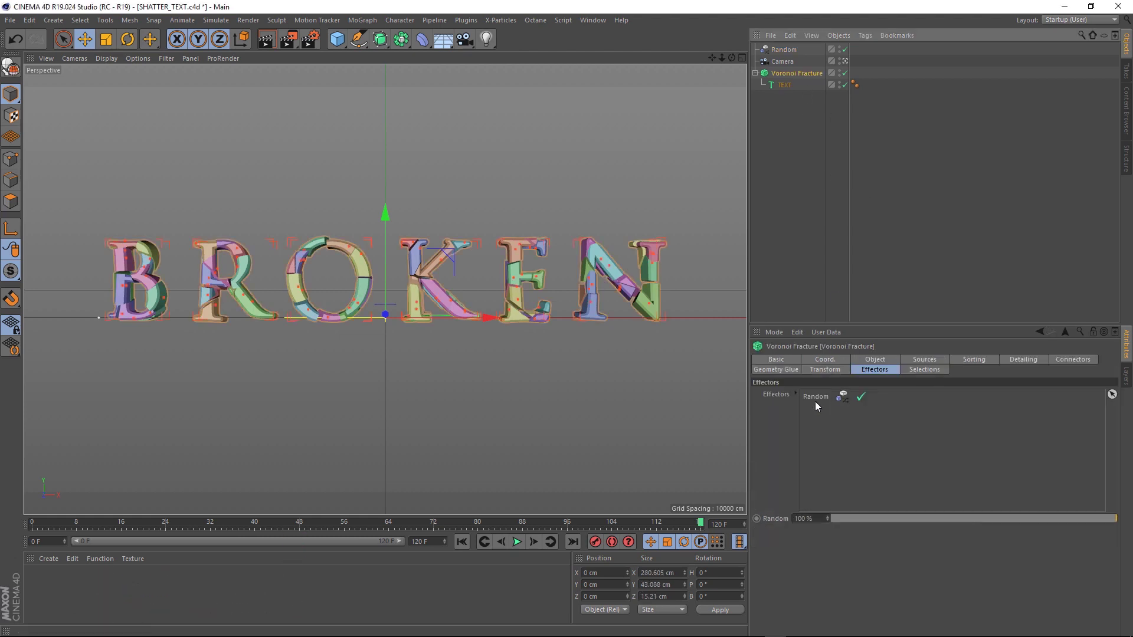
# Keyframe the Random effector strength at 0% on frame 0, then play to check
pyautogui.moveTo(1102, 518)
pyautogui.mouseDown()
pyautogui.moveTo(744, 522)
pyautogui.moveTo(1115, 518)
pyautogui.mouseUp()
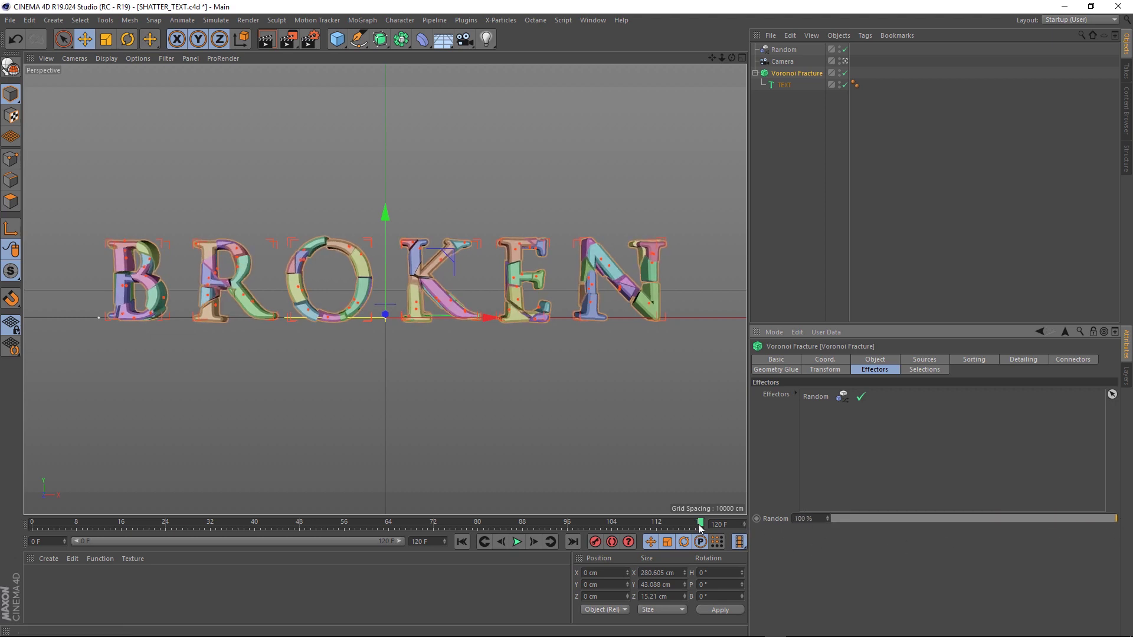
pyautogui.moveTo(701, 525); pyautogui.dragTo(32, 524)
pyautogui.moveTo(839, 518); pyautogui.dragTo(755, 516)
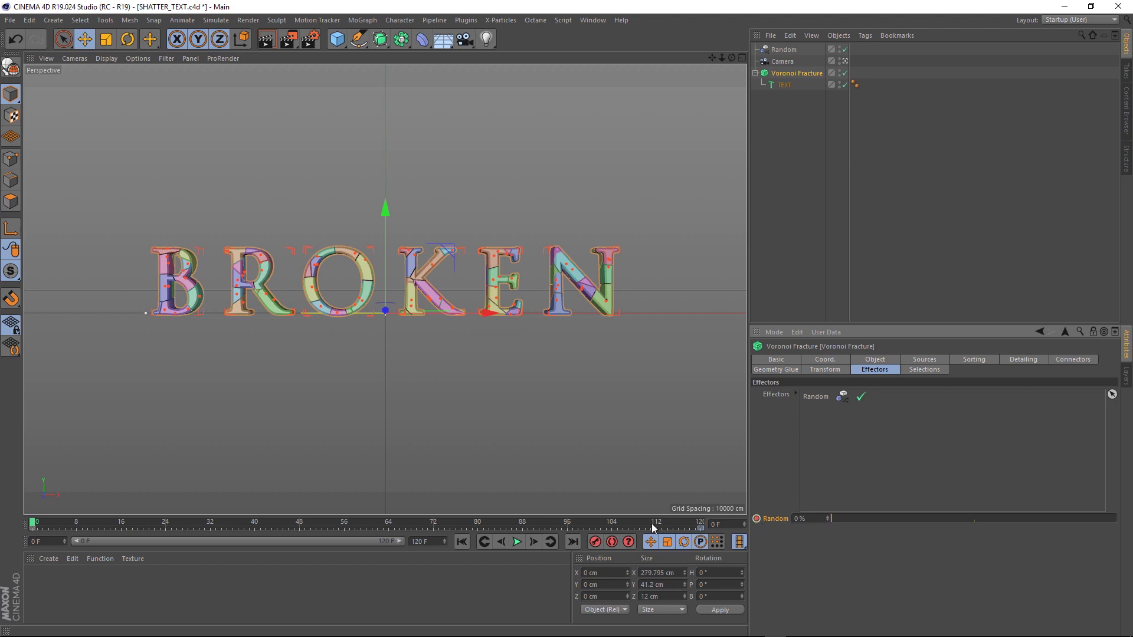
pyautogui.click(517, 542)
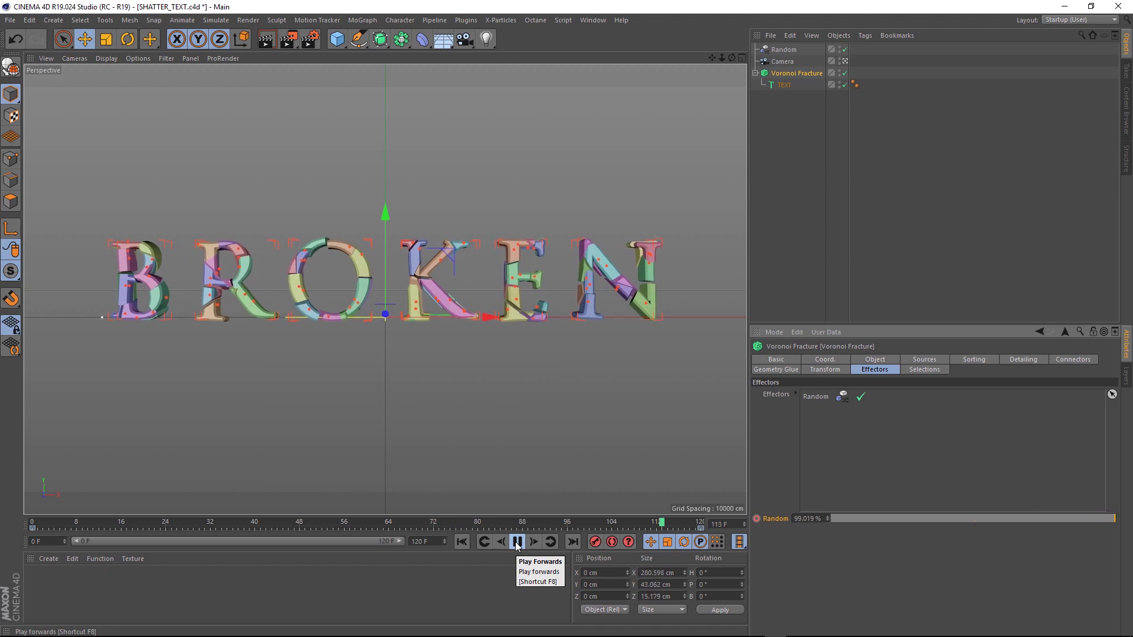
pyautogui.click(517, 542)
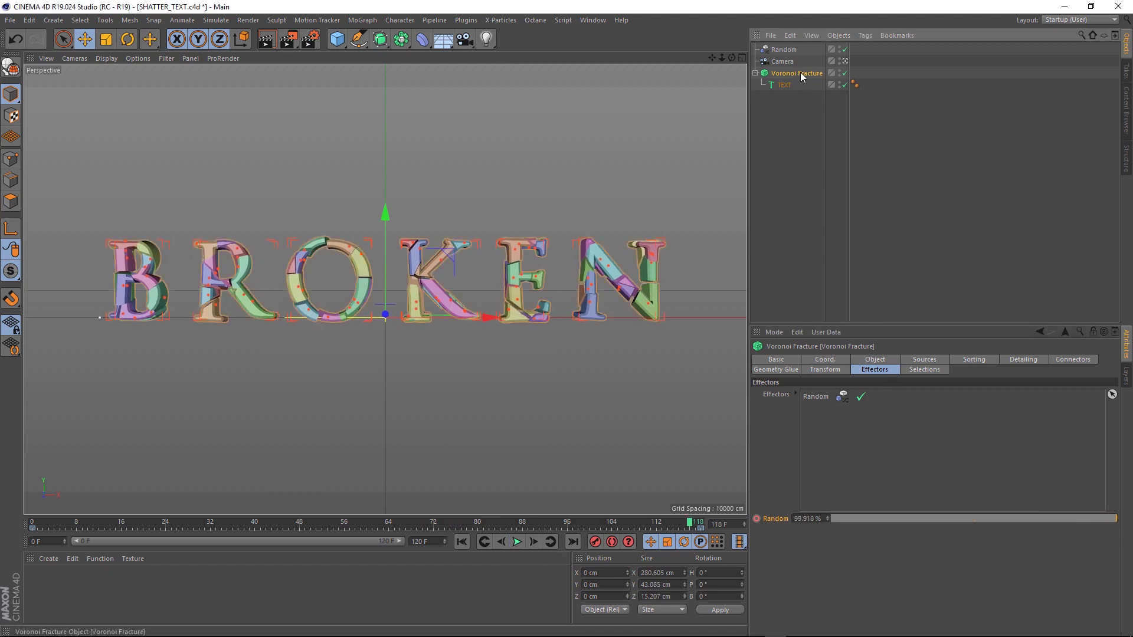
# Add a Push Apart effector with a 27 cm radius
pyautogui.click(363, 20)
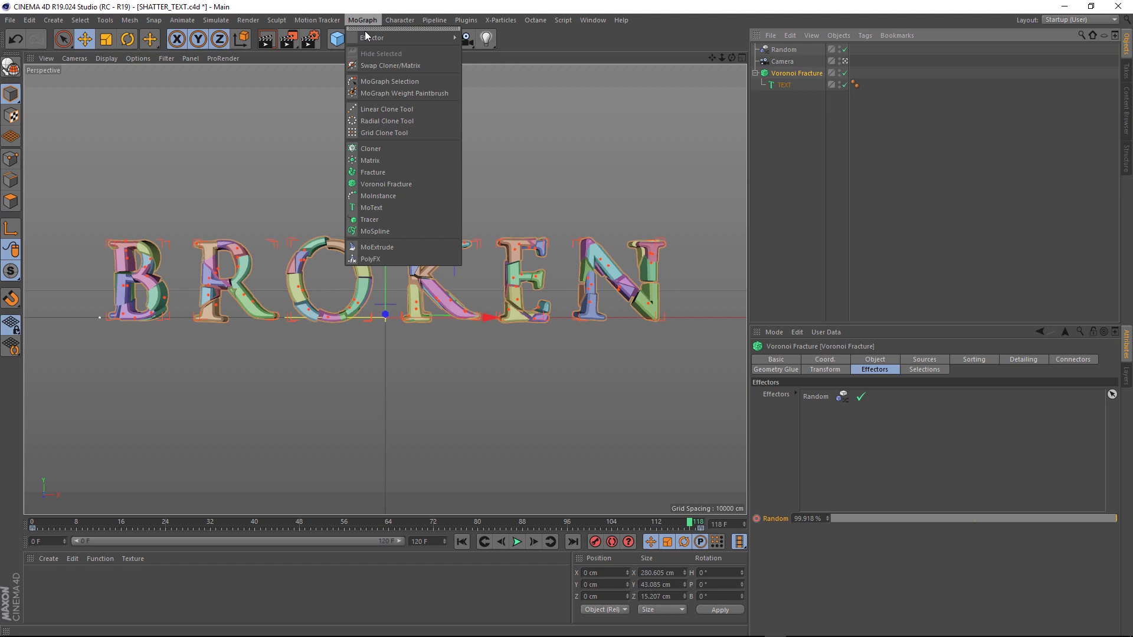
pyautogui.moveTo(427, 42)
pyautogui.click(489, 117)
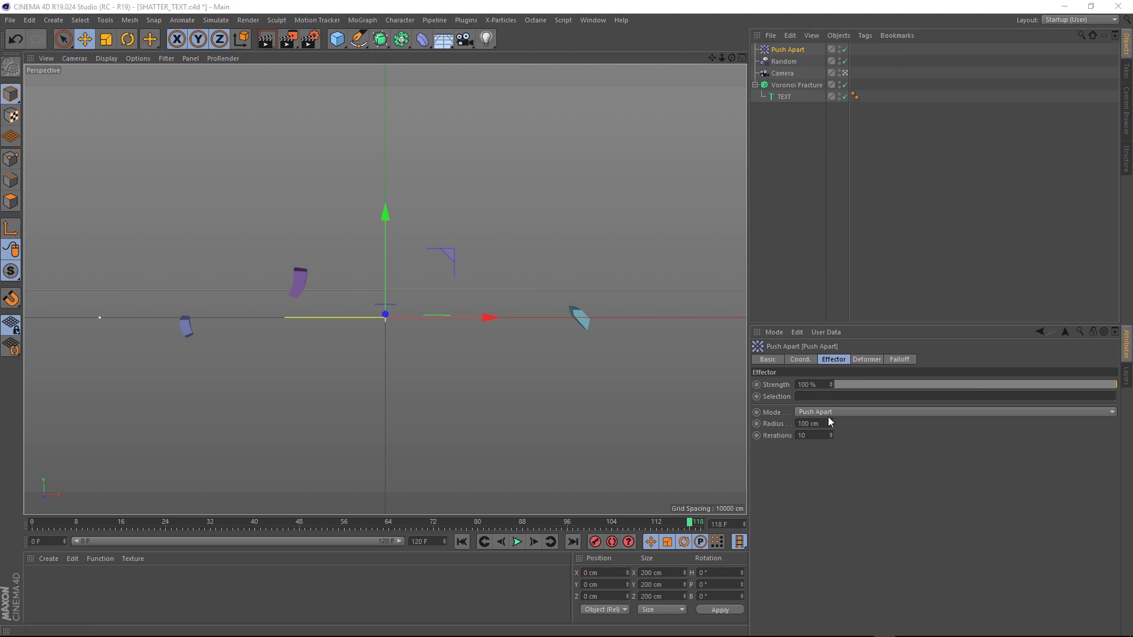
pyautogui.moveTo(826, 423); pyautogui.dragTo(775, 427)
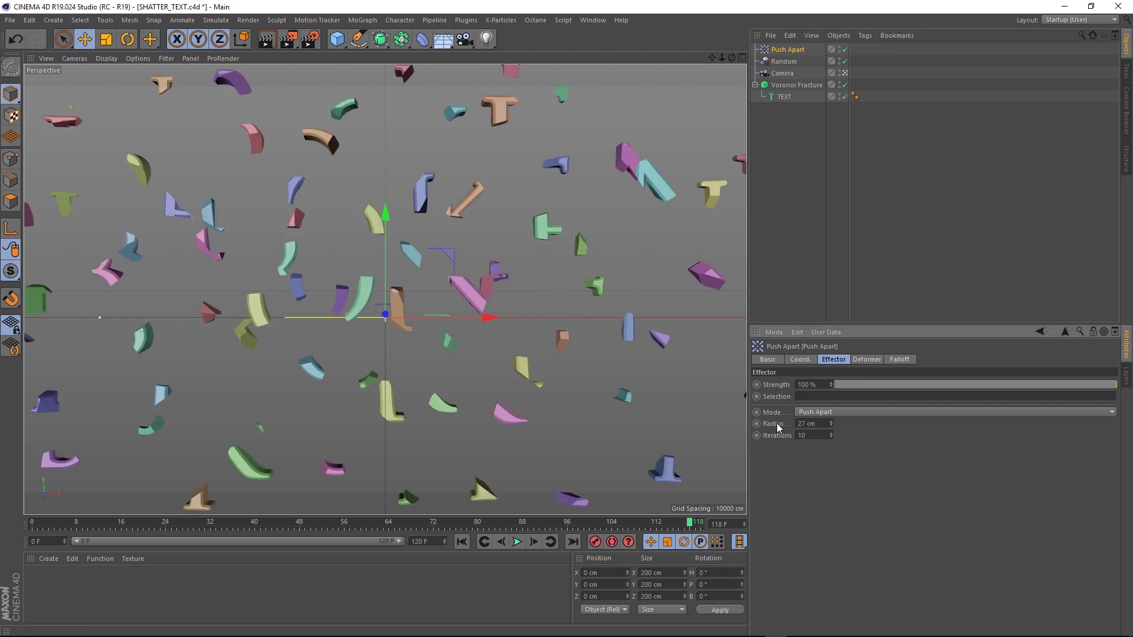
# Keyframe the Push Apart strength at 0% on frame 0 and 3% on frame 120
pyautogui.moveTo(1118, 387); pyautogui.dragTo(809, 402)
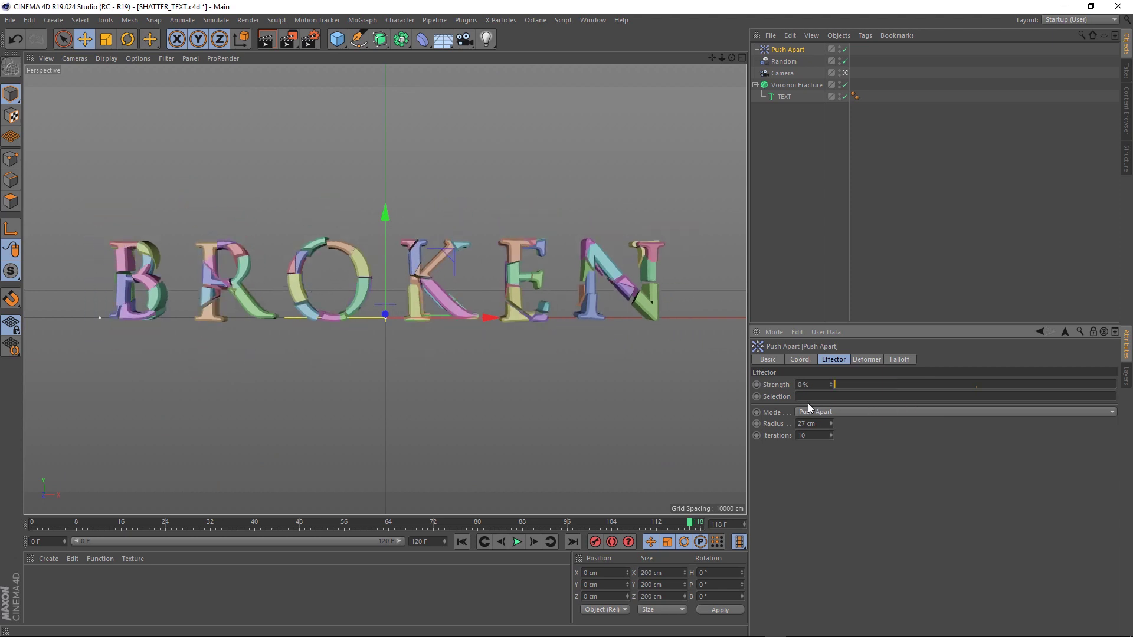
pyautogui.moveTo(675, 523); pyautogui.dragTo(702, 525)
pyautogui.keyDown('ctrl'); pyautogui.click(756, 384); pyautogui.keyUp('ctrl')
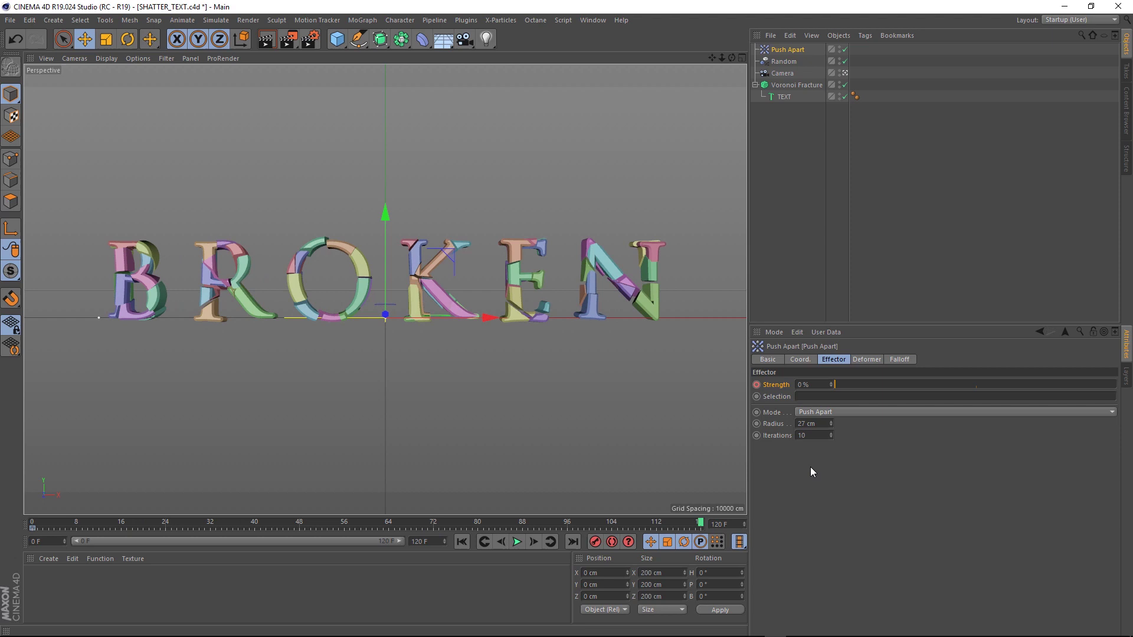
pyautogui.doubleClick(811, 385)
pyautogui.write('3')
pyautogui.press('Return')
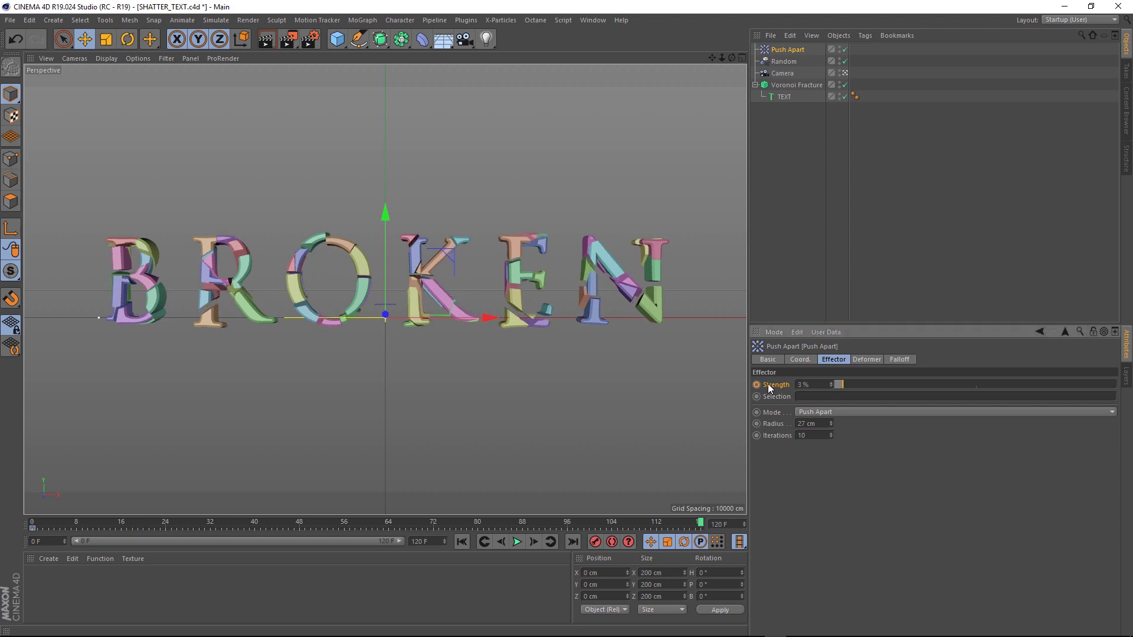
pyautogui.keyDown('ctrl'); pyautogui.click(757, 384); pyautogui.keyUp('ctrl')
# Play the animation from the first frame, then save the project
pyautogui.click(462, 542)
pyautogui.click(517, 541)
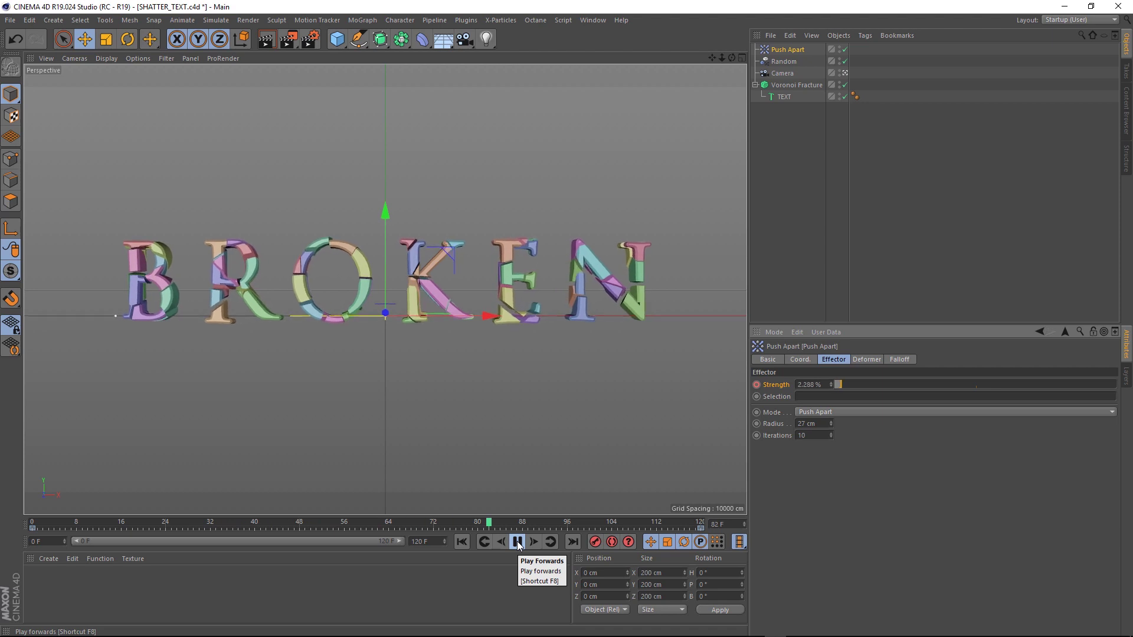
pyautogui.click(518, 541)
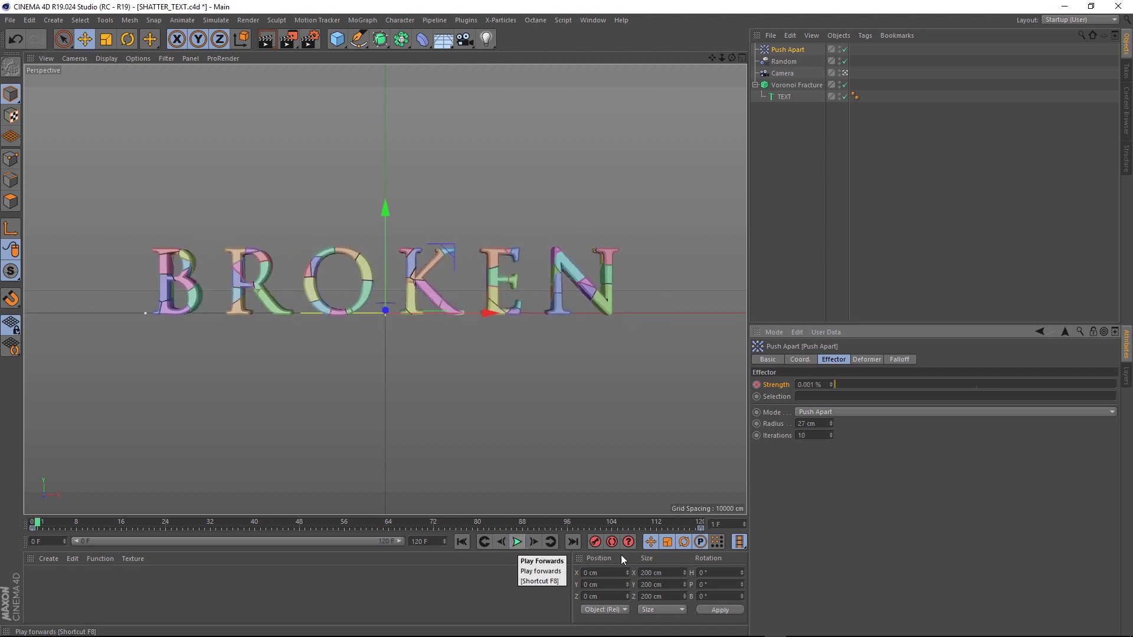
pyautogui.hotkey('ctrl', 's')
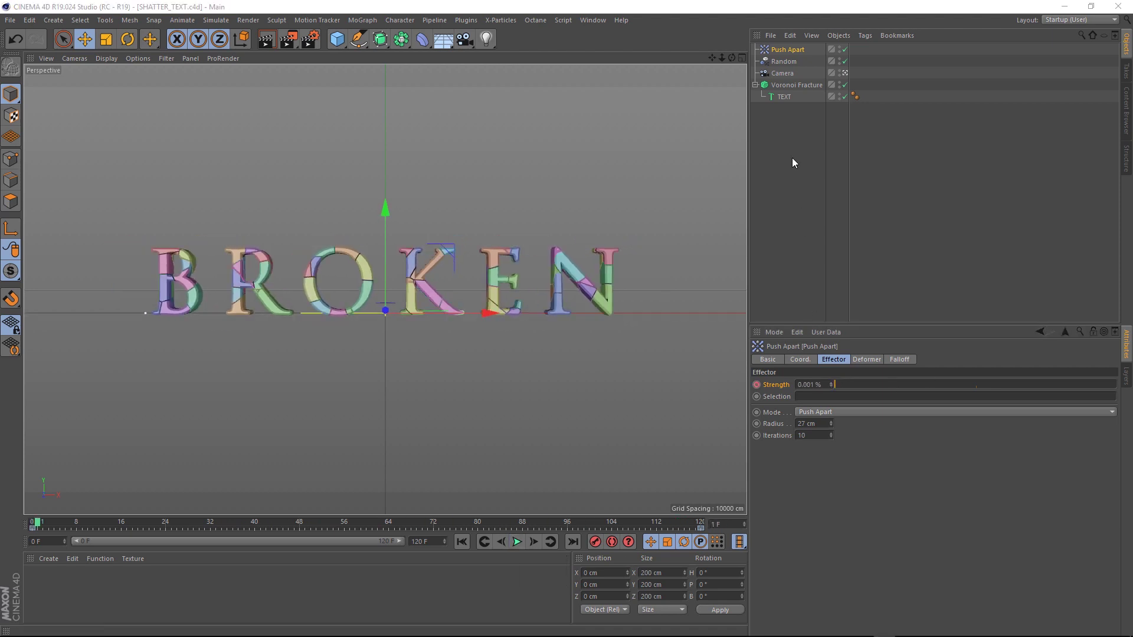
# Rename the effectors to Push Apart Text and Random Text
pyautogui.click(792, 51)
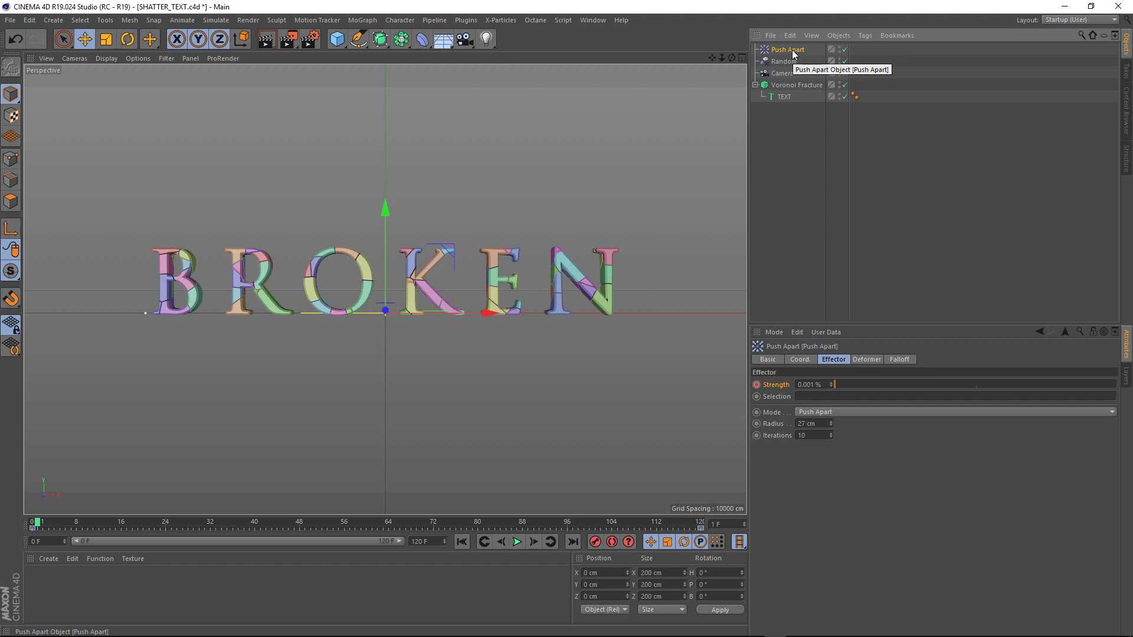
pyautogui.doubleClick(793, 51)
pyautogui.write('Text')
pyautogui.press('Return')
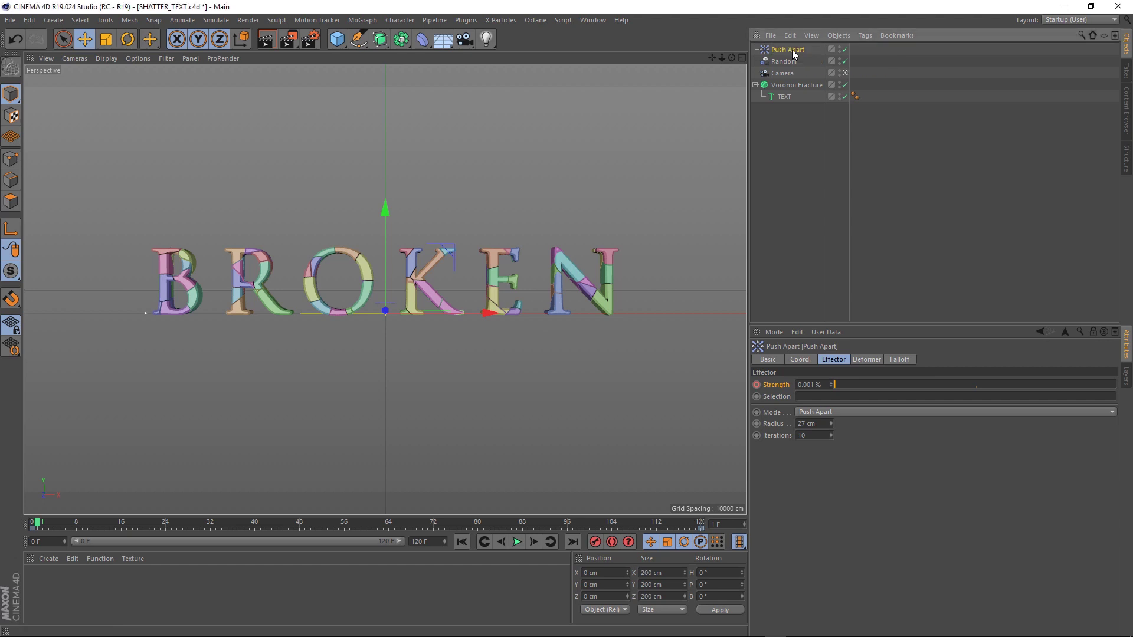
pyautogui.click(777, 61)
pyautogui.doubleClick(775, 59)
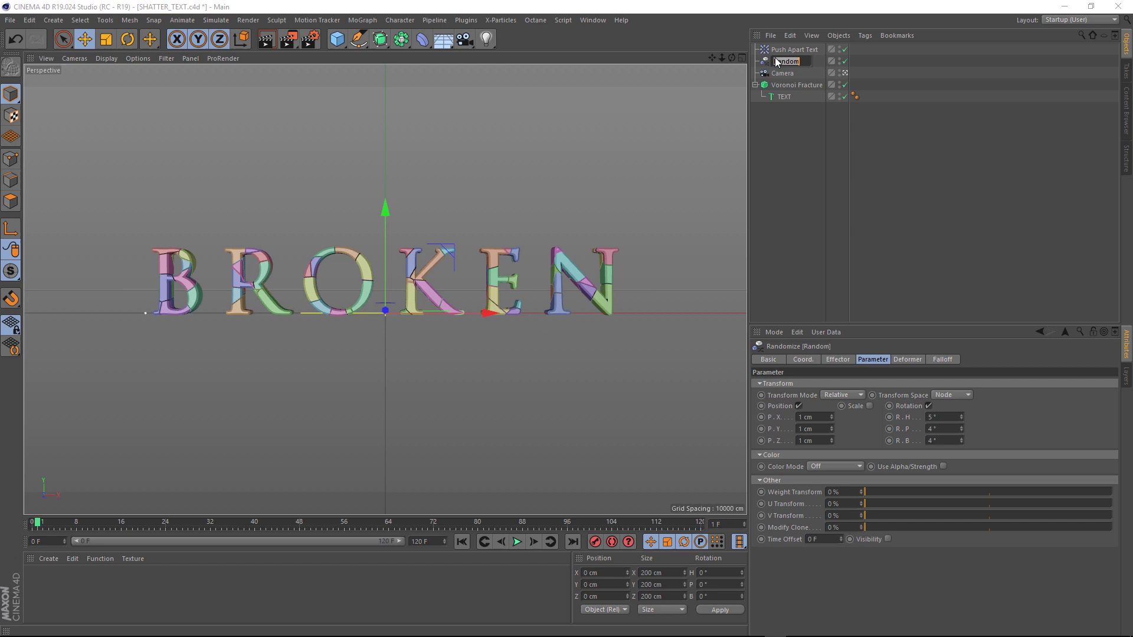
pyautogui.write('Text')
pyautogui.press('Return')
# Rename the Voronoi Fracture to Text, duplicate it, and name the copy SHARDS
pyautogui.doubleClick(784, 85)
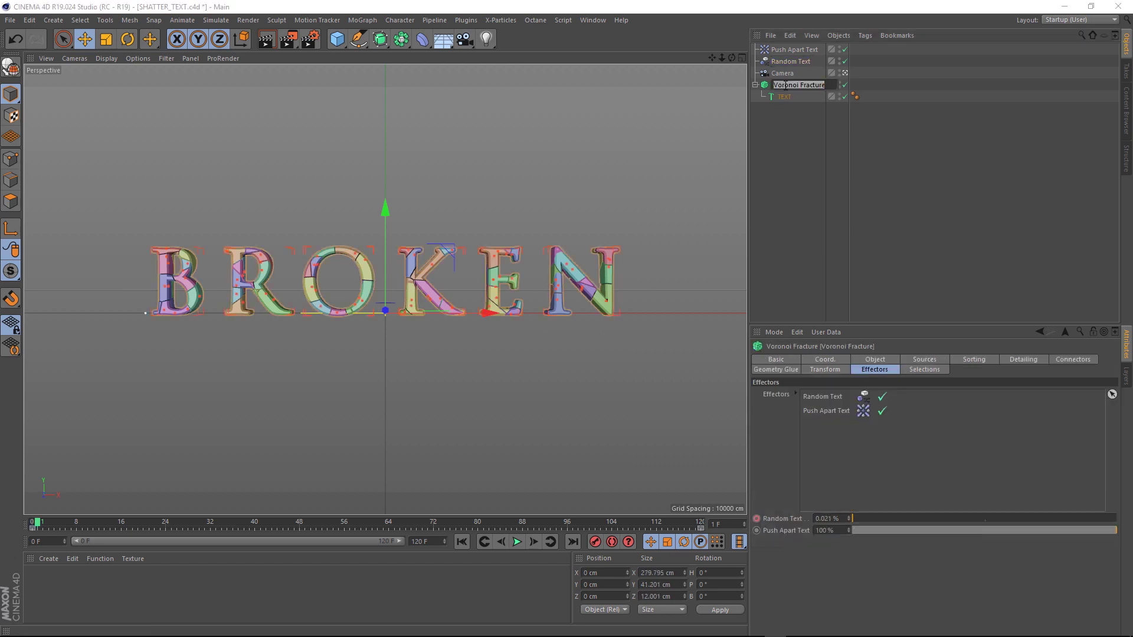
pyautogui.write('Text')
pyautogui.press('Return')
pyautogui.keyDown('ctrl'); pyautogui.moveTo(779, 86); pyautogui.dragTo(777, 122); pyautogui.keyUp('ctrl')
pyautogui.doubleClick(778, 109)
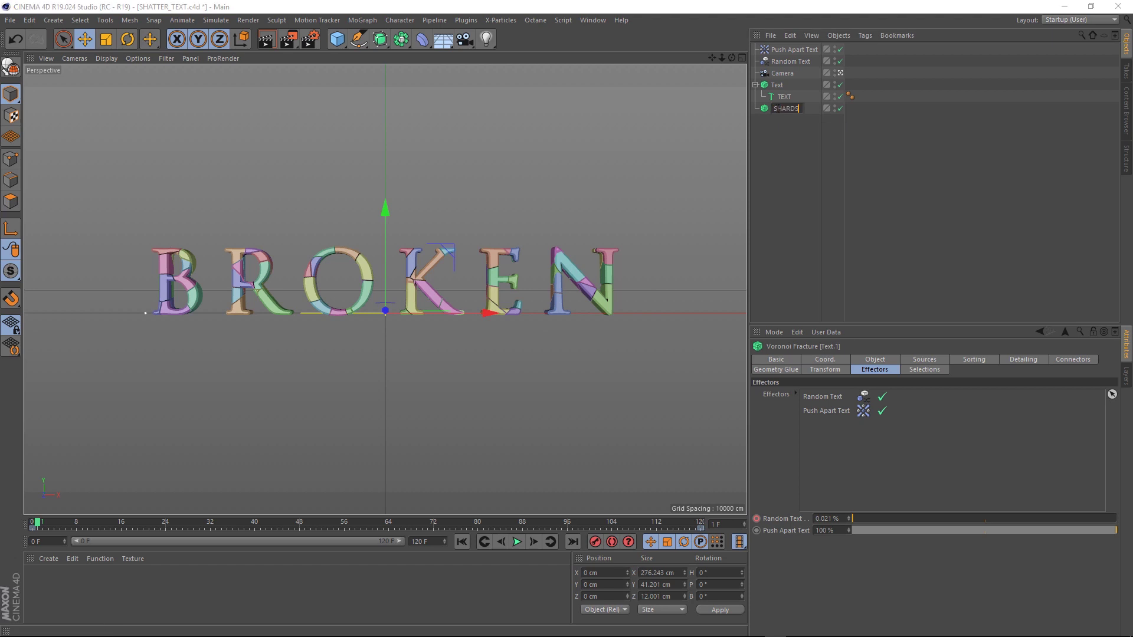
pyautogui.press('Return')
# Add a cube inside SHARDS, 3 cm deep, with filleted edges at subdivision 1
pyautogui.click(339, 44)
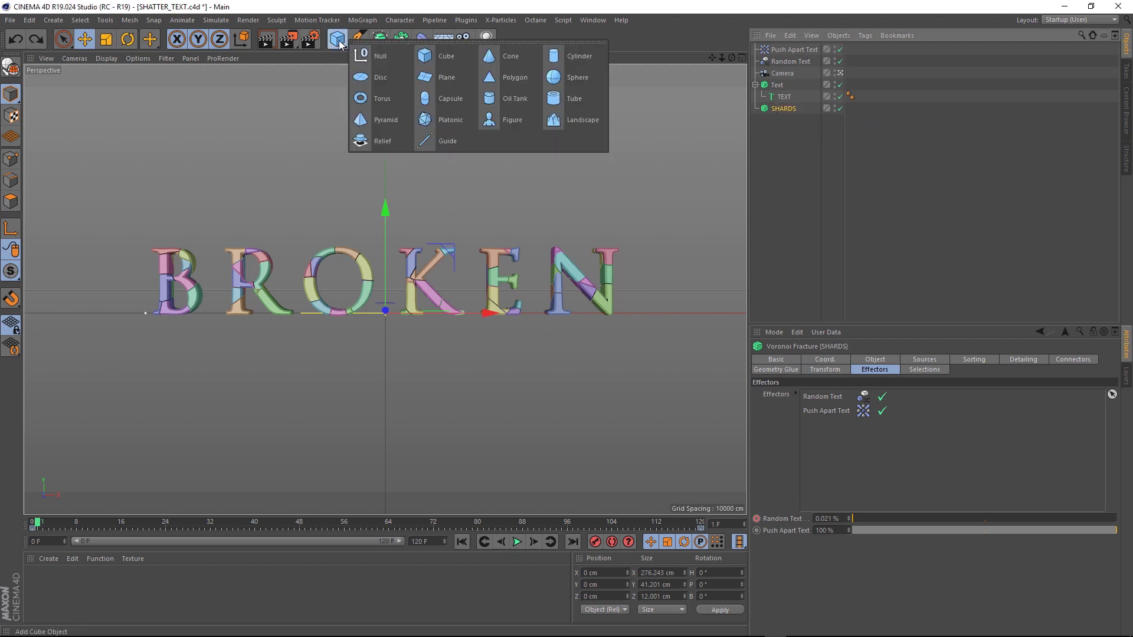
pyautogui.keyDown('alt'); pyautogui.click(451, 59); pyautogui.keyUp('alt')
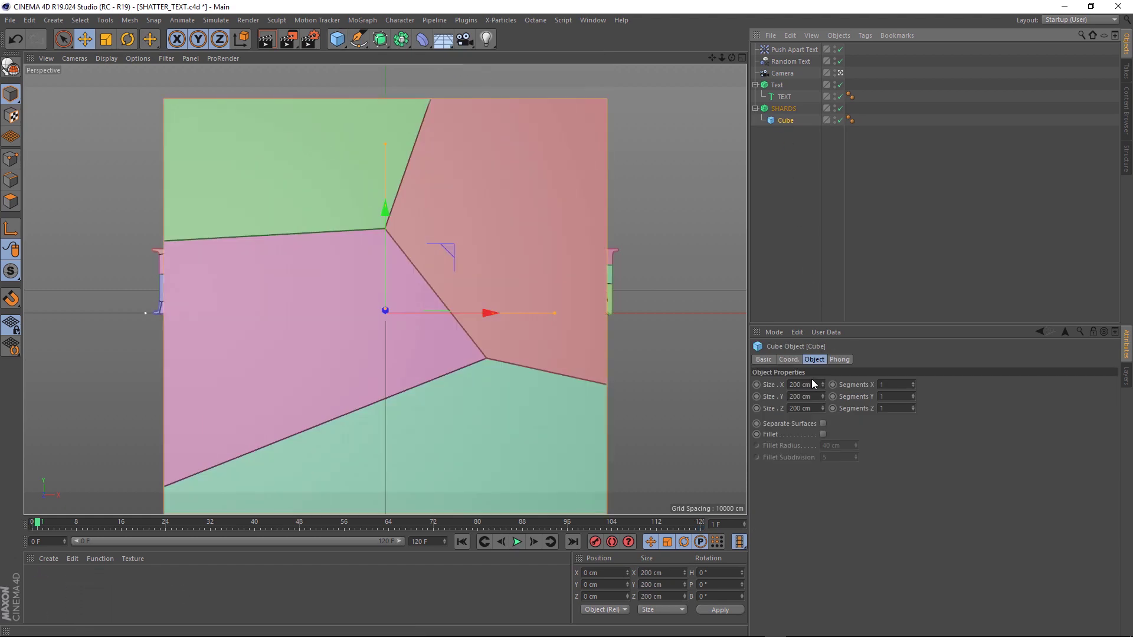
pyautogui.click(807, 408)
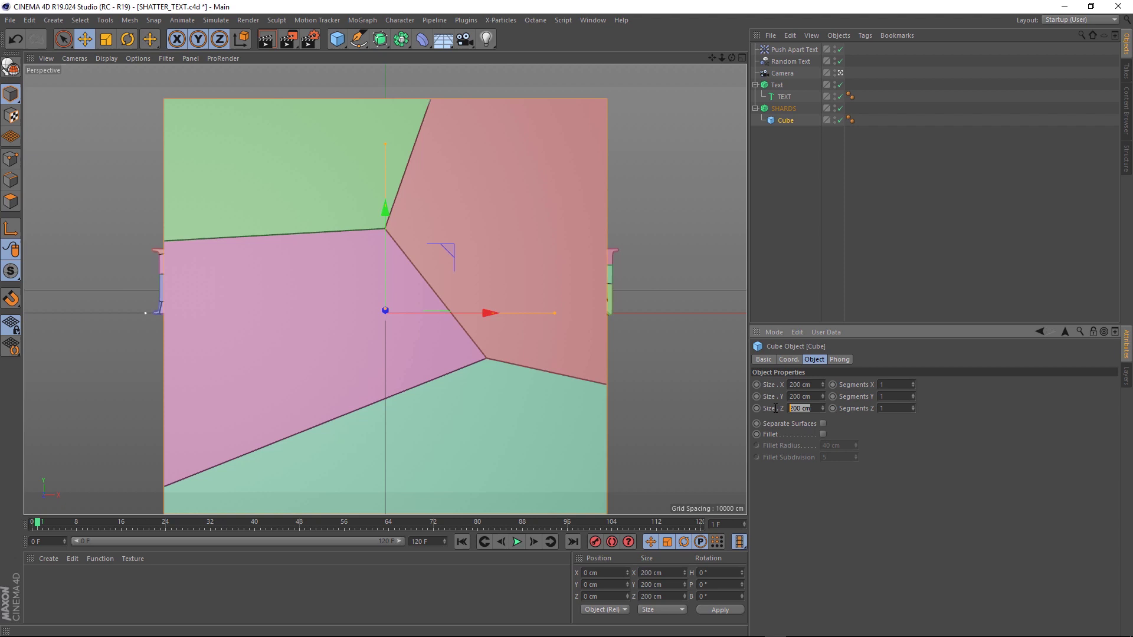
pyautogui.press('Return')
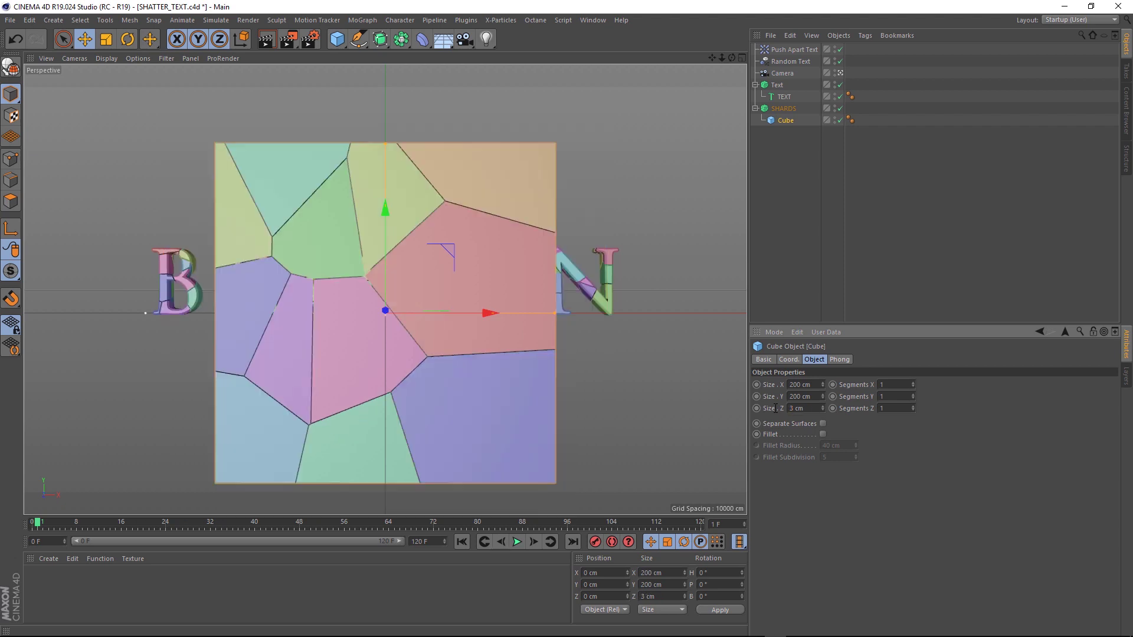
pyautogui.click(823, 434)
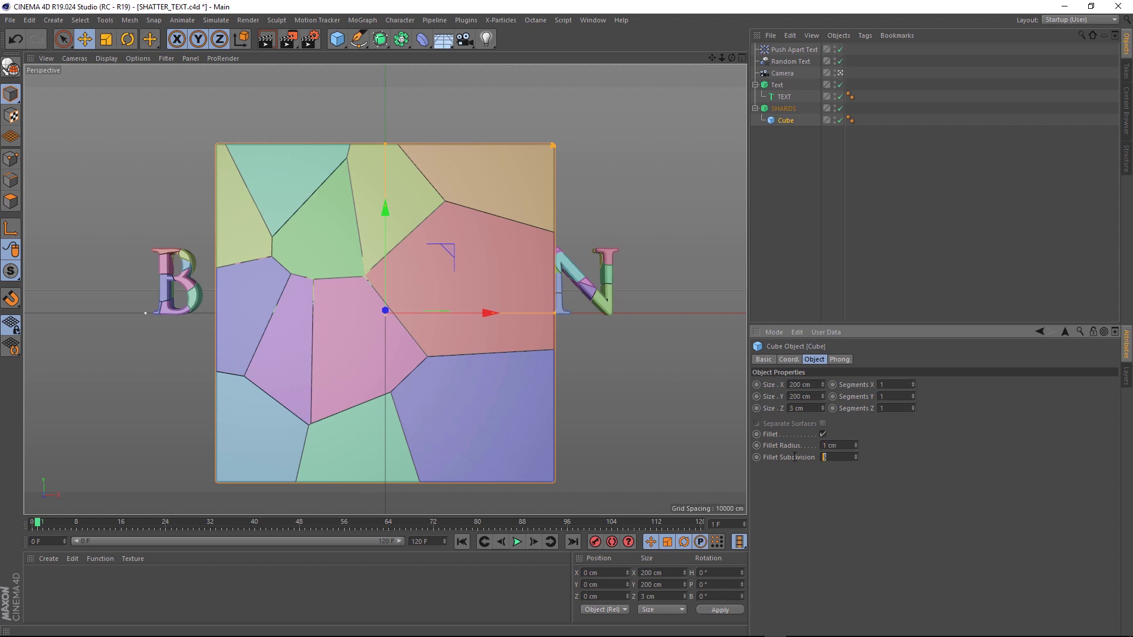
pyautogui.write('1')
pyautogui.press('Return')
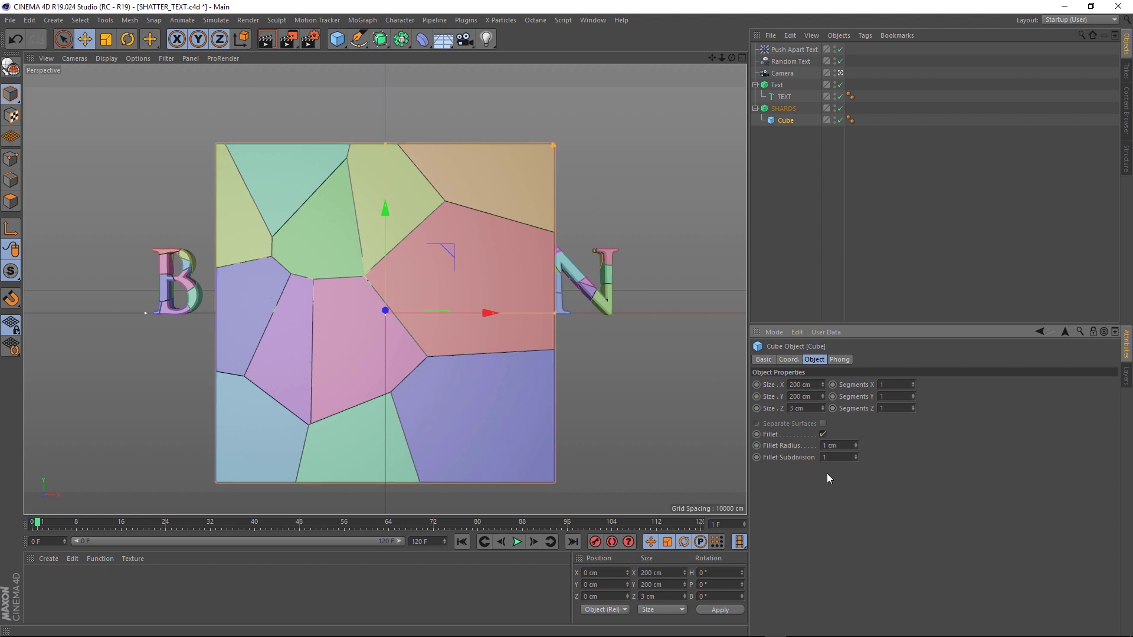
pyautogui.click(783, 109)
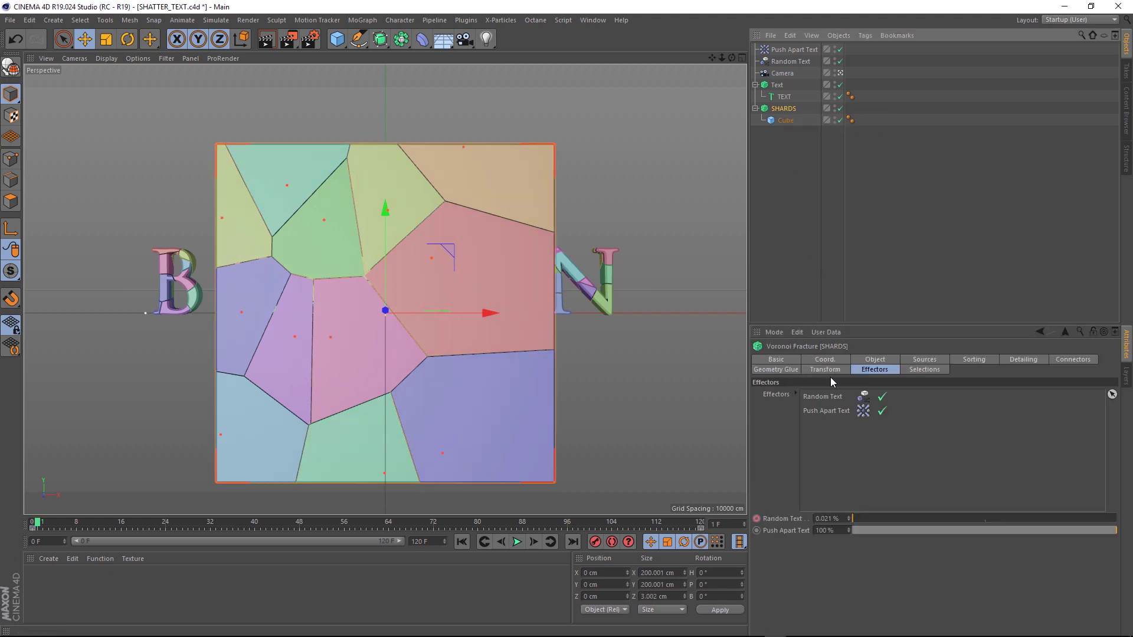
# Replace SHARDS' text effectors with a new Random effector at 100% strength and show its point sources
pyautogui.click(822, 396)
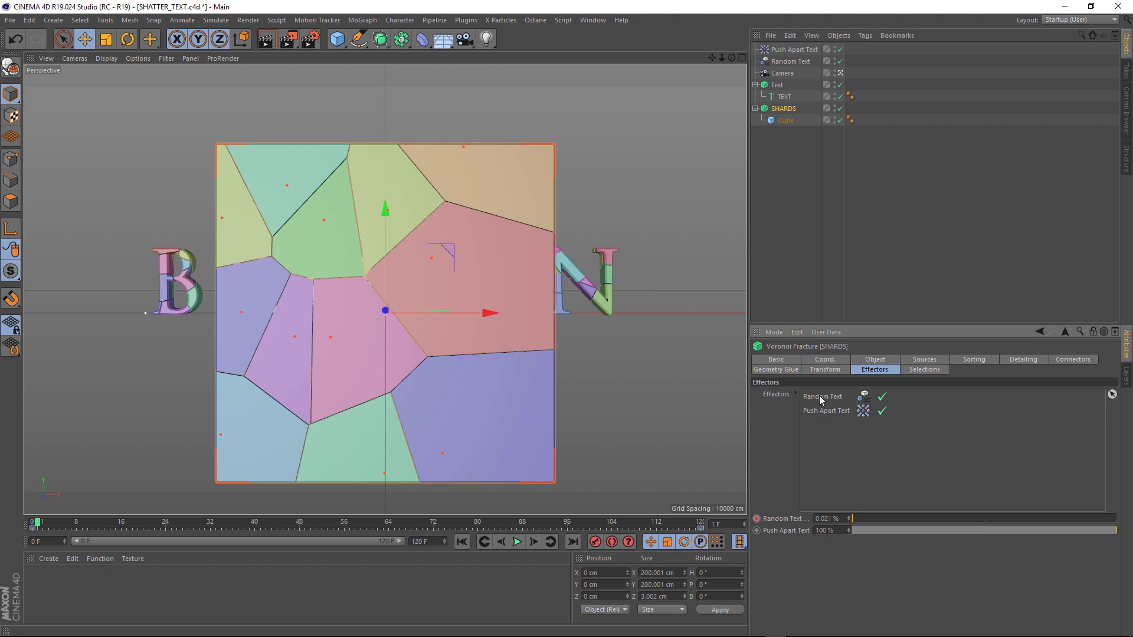
pyautogui.press('Delete')
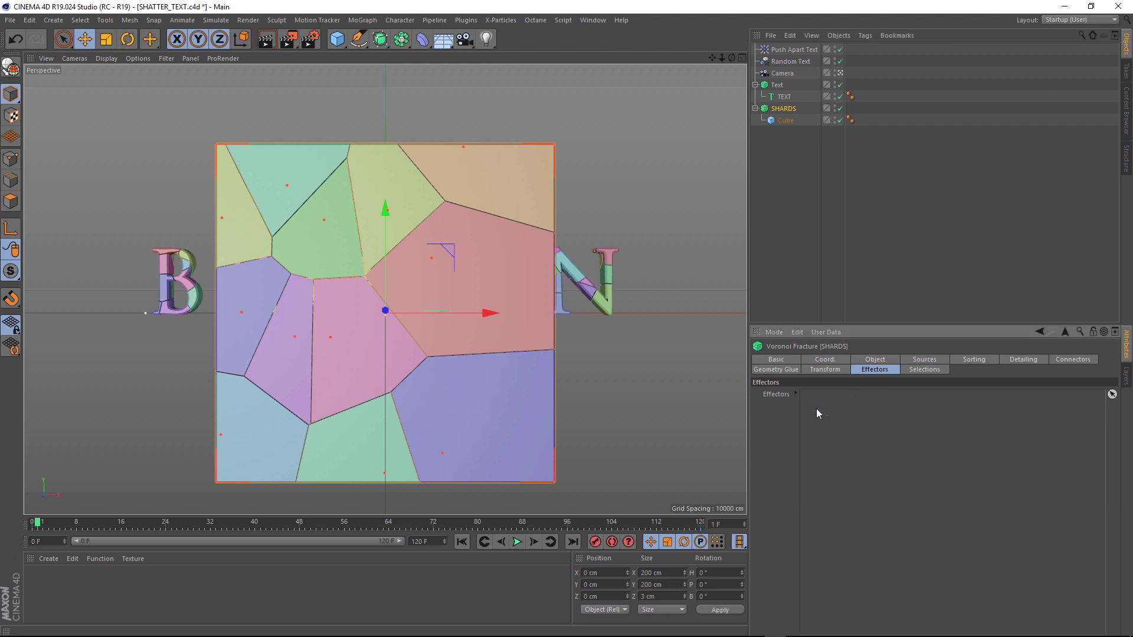
pyautogui.click(362, 20)
pyautogui.moveTo(437, 35)
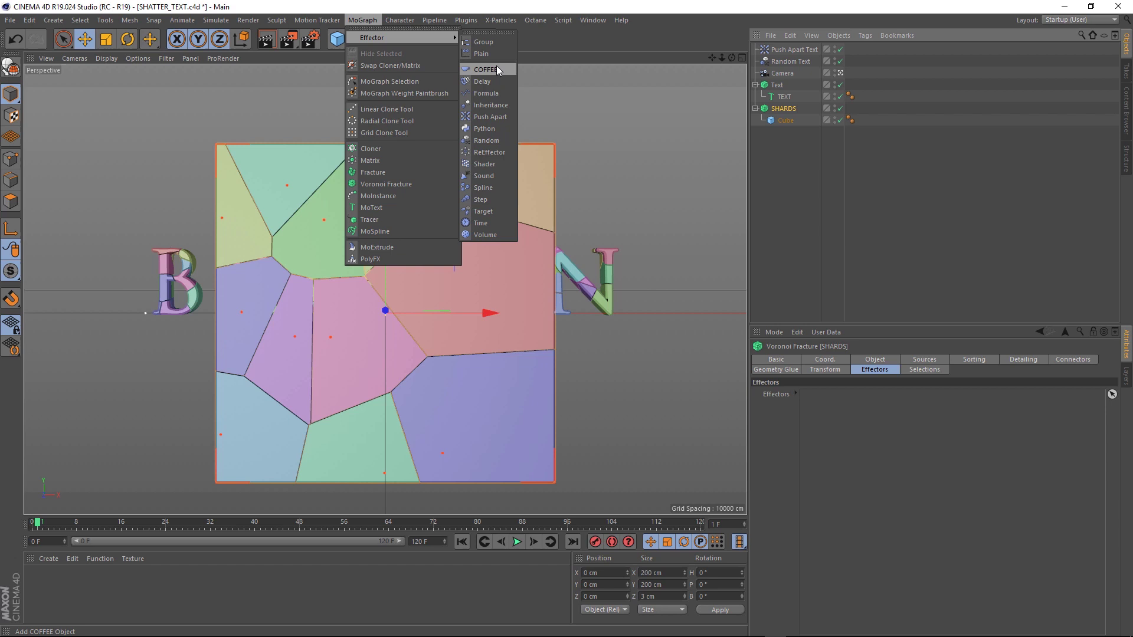
pyautogui.click(501, 143)
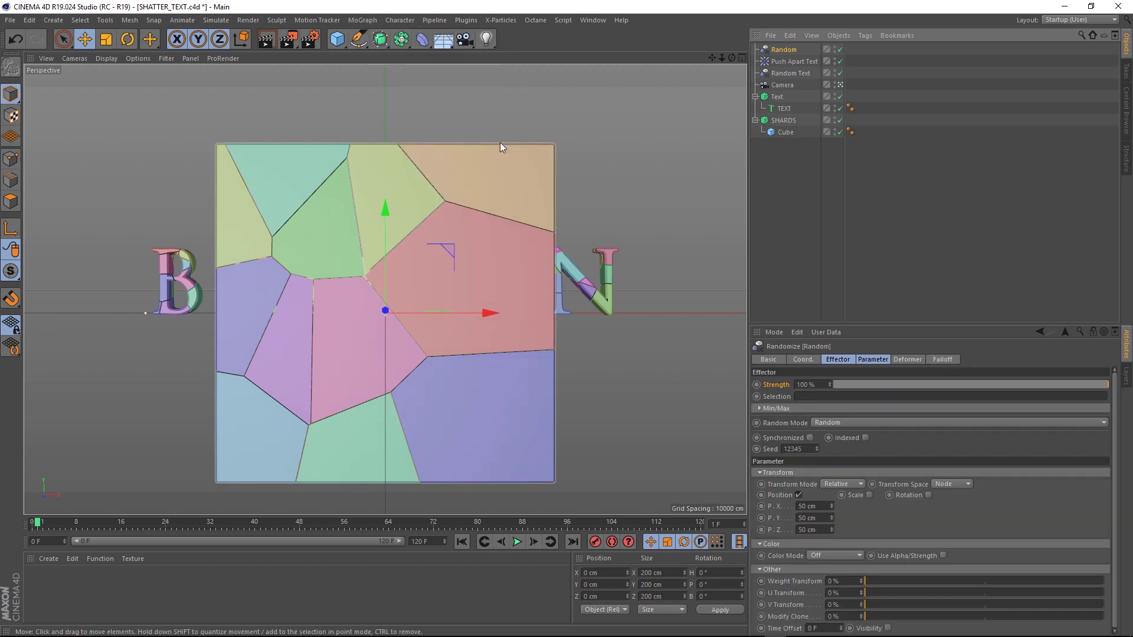
pyautogui.click(784, 119)
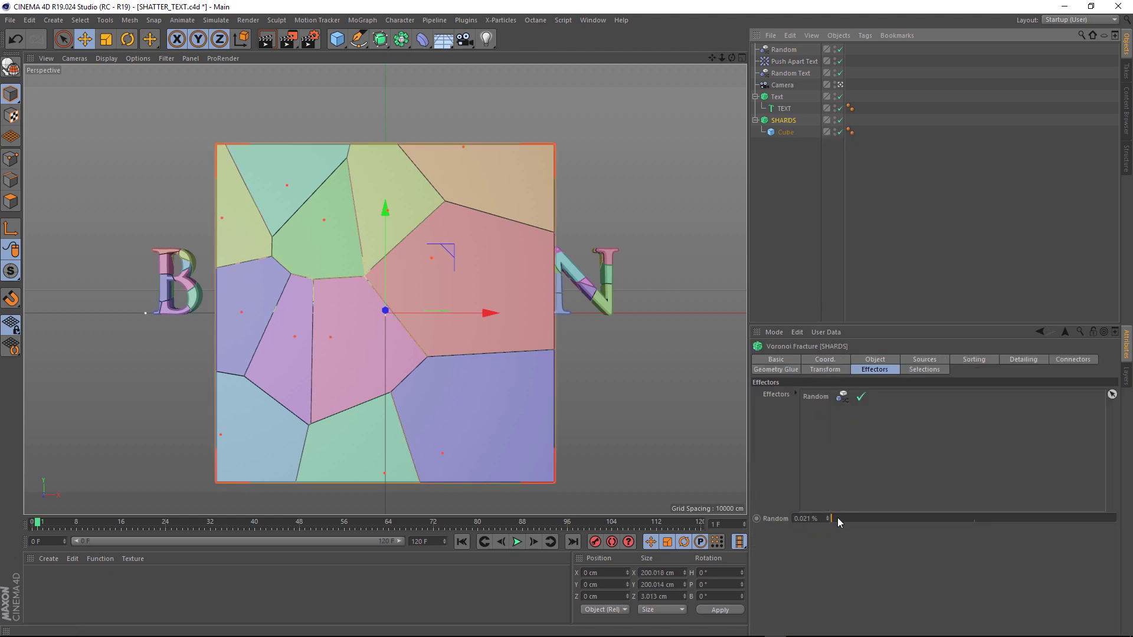
pyautogui.moveTo(842, 518); pyautogui.dragTo(1093, 506)
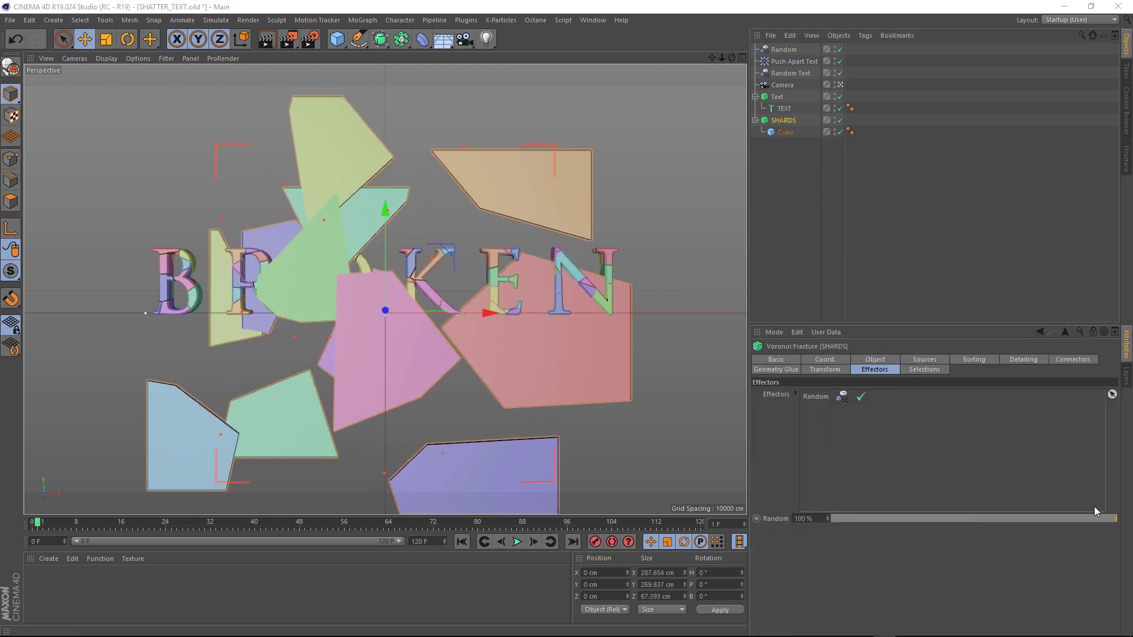
pyautogui.click(918, 359)
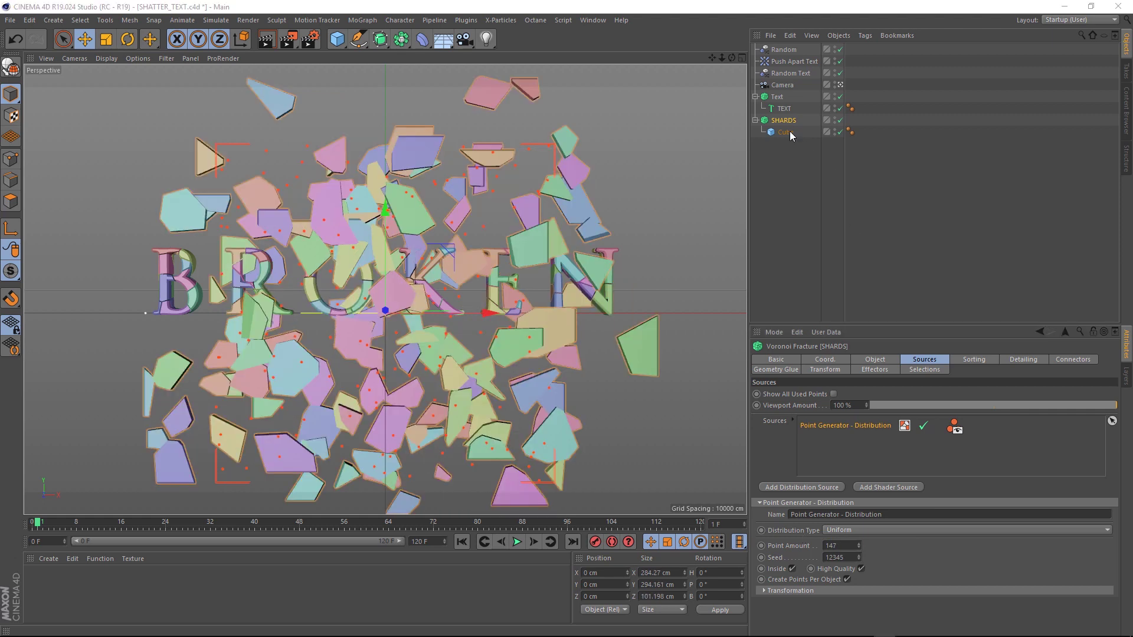
# Set the Random effector's position offsets to 35, -48 and 167 cm
pyautogui.click(784, 50)
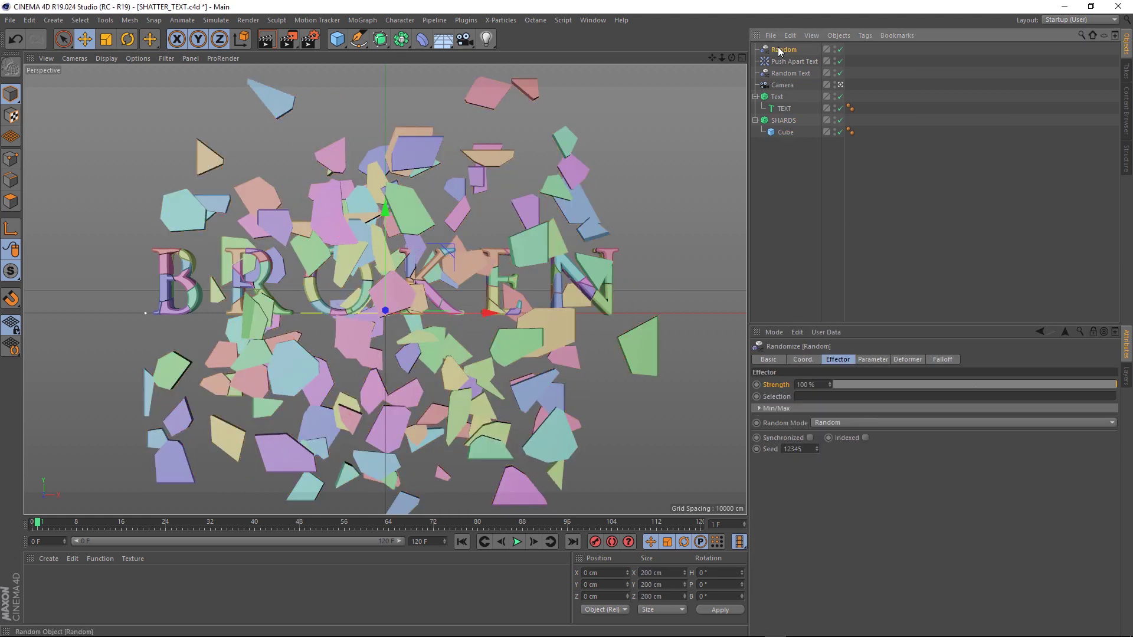
pyautogui.click(873, 359)
pyautogui.doubleClick(811, 418)
pyautogui.write('35')
pyautogui.press('Tab')
pyautogui.write('-48')
pyautogui.press('Tab')
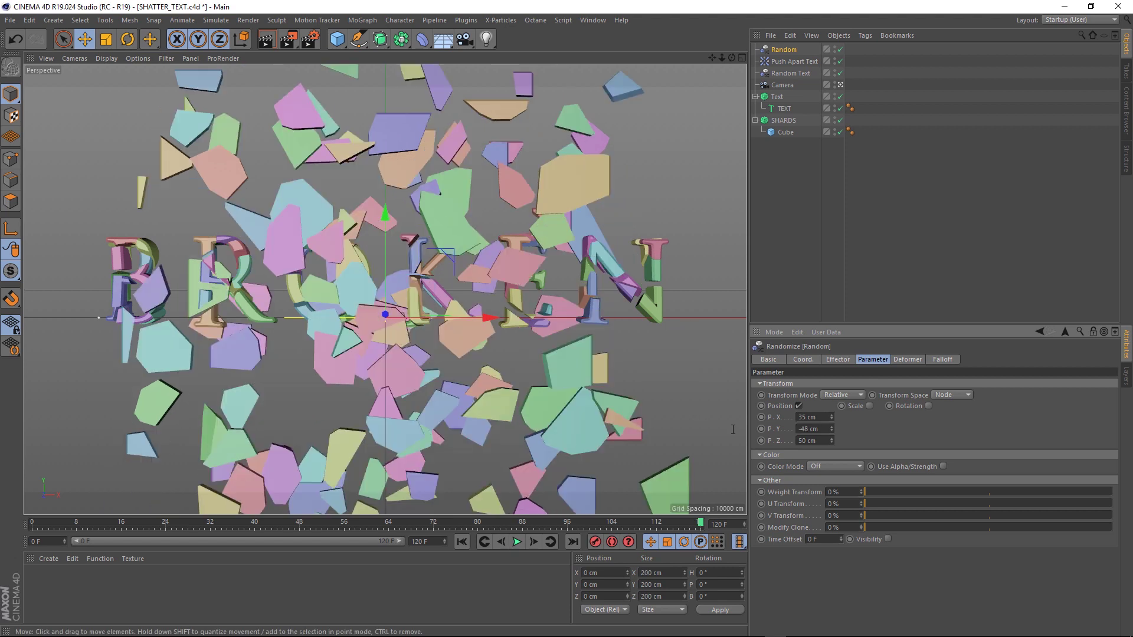
pyautogui.write('167')
pyautogui.press('Return')
# Set rotation offsets to -145°, 113° and -7°, and keyframe position and rotation at frame 120
pyautogui.write('-145')
pyautogui.press('Tab')
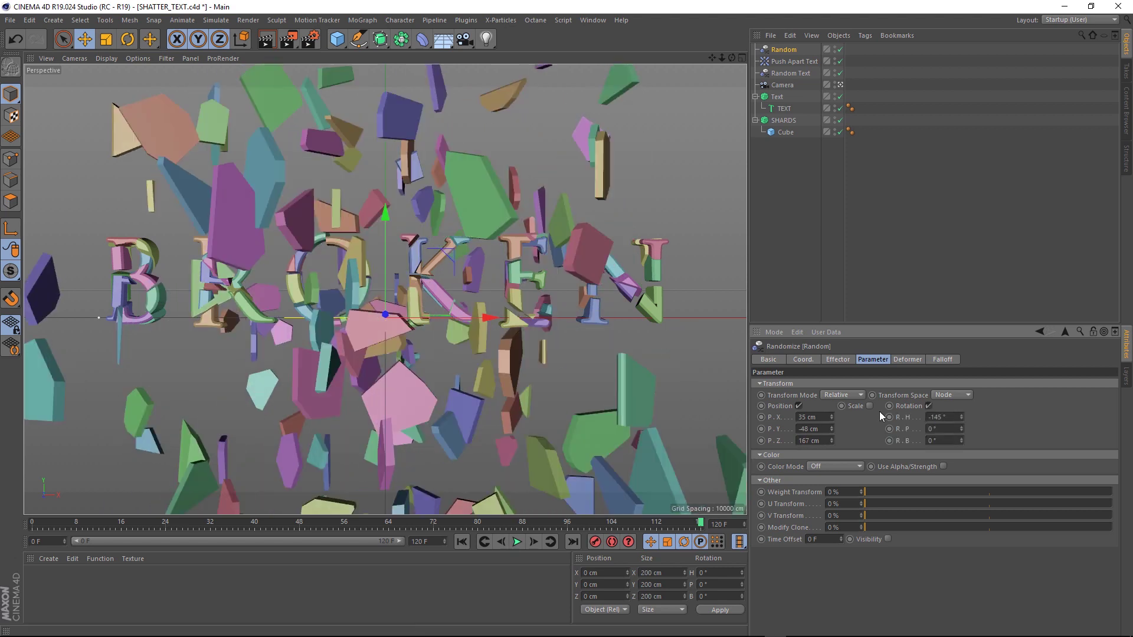
pyautogui.write('113')
pyautogui.press('Tab')
pyautogui.write('-7')
pyautogui.press('Return')
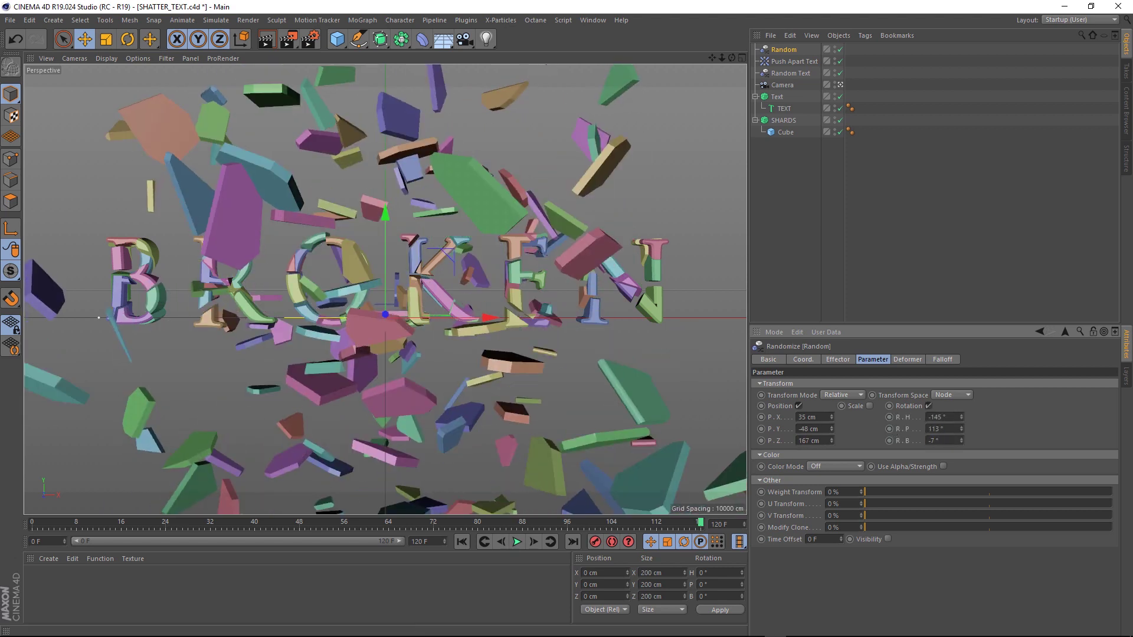
pyautogui.keyDown('ctrl'); pyautogui.click(761, 417); pyautogui.keyUp('ctrl')
pyautogui.keyDown('ctrl'); pyautogui.click(889, 417); pyautogui.keyUp('ctrl')
# Keyframe starting position offsets 50, -53 and 183 at frame 0, and preview the shard motion
pyautogui.moveTo(700, 523); pyautogui.dragTo(10, 522)
pyautogui.click(811, 417)
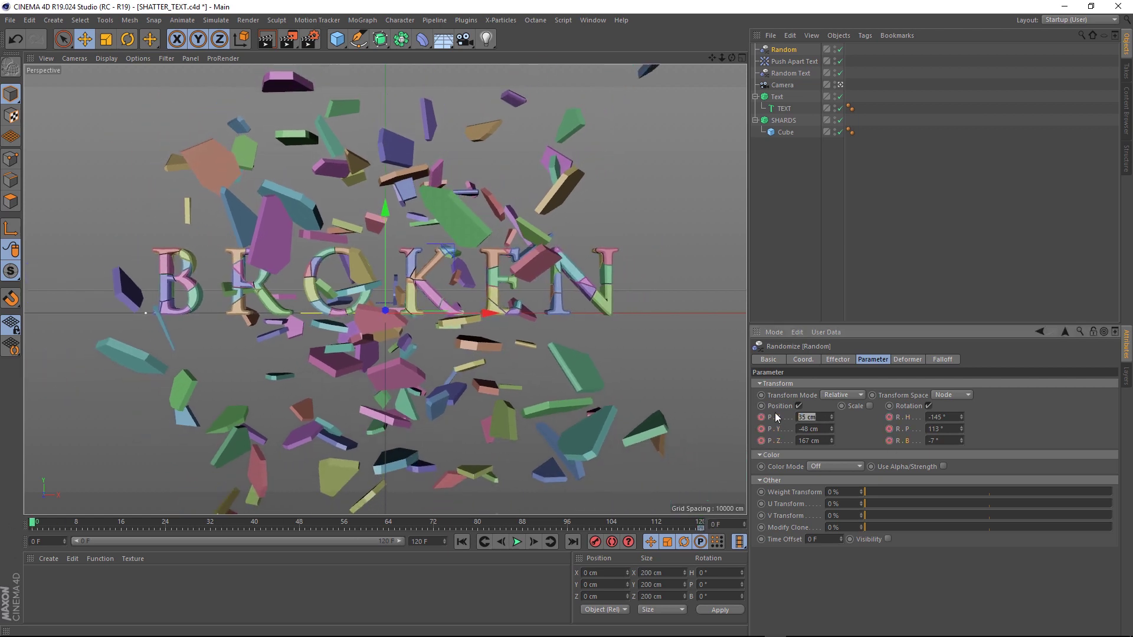
pyautogui.write('50')
pyautogui.press('Tab')
pyautogui.write('-53')
pyautogui.press('Tab')
pyautogui.write('183')
pyautogui.press('Tab')
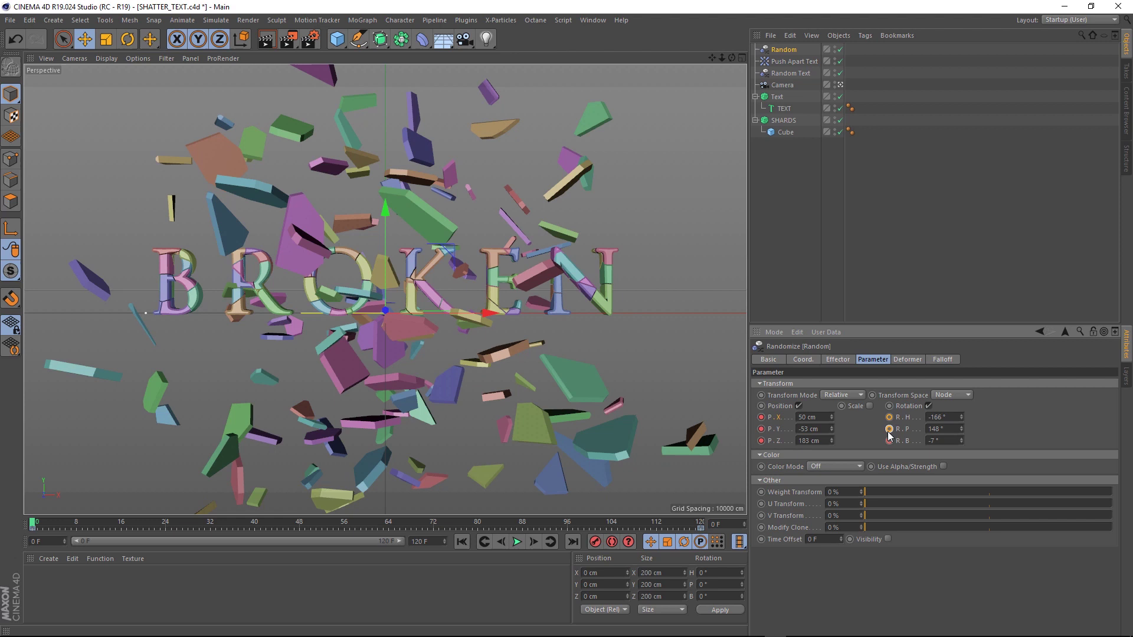
pyautogui.keyDown('ctrl'); pyautogui.click(889, 417); pyautogui.keyUp('ctrl')
pyautogui.keyDown('ctrl'); pyautogui.click(761, 417); pyautogui.keyUp('ctrl')
pyautogui.moveTo(53, 522); pyautogui.dragTo(522, 523)
pyautogui.click(573, 540)
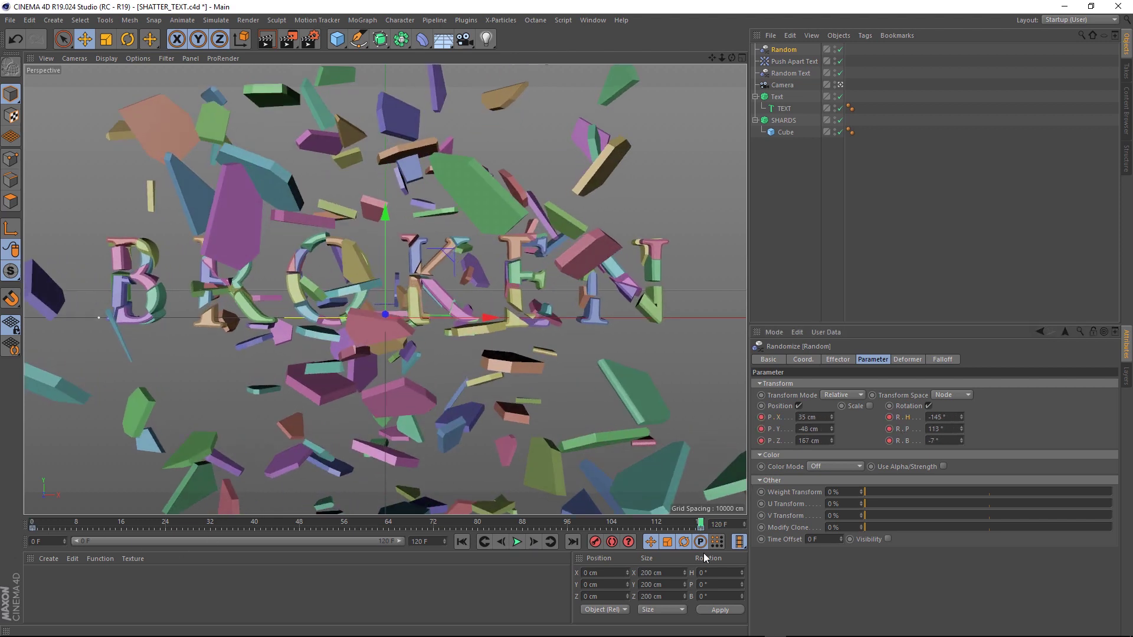
# Make all Random effector keyframes linear in the F-Curve editor and play the animation
pyautogui.rightClick(907, 441)
pyautogui.click(1026, 439)
pyautogui.hotkey('ctrl', 'a')
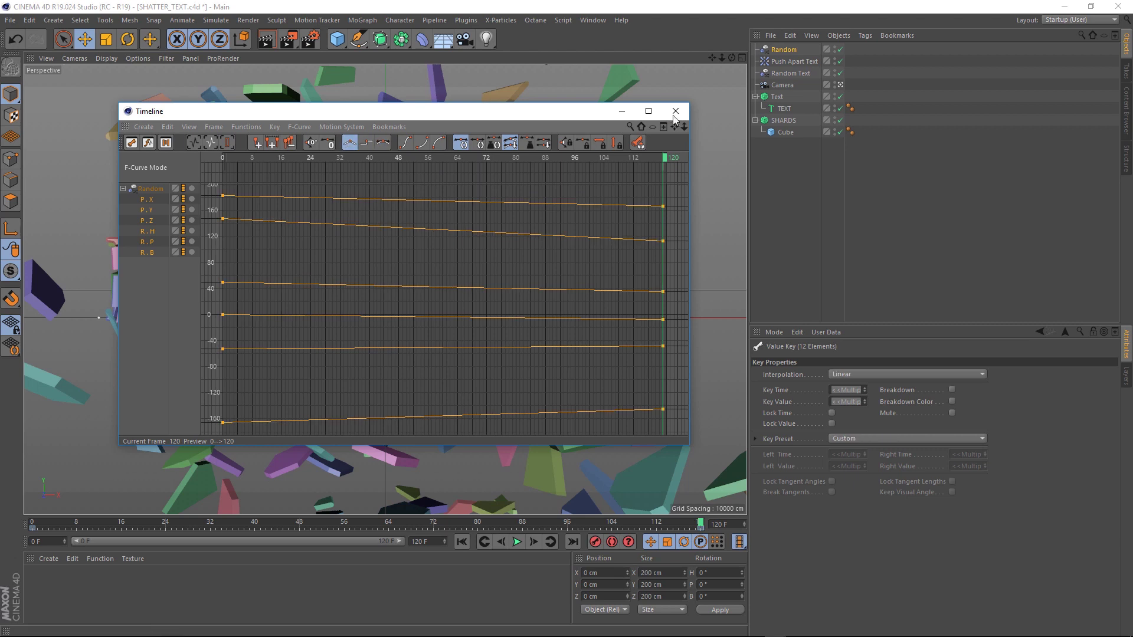
pyautogui.click(675, 111)
pyautogui.click(462, 541)
pyautogui.click(517, 541)
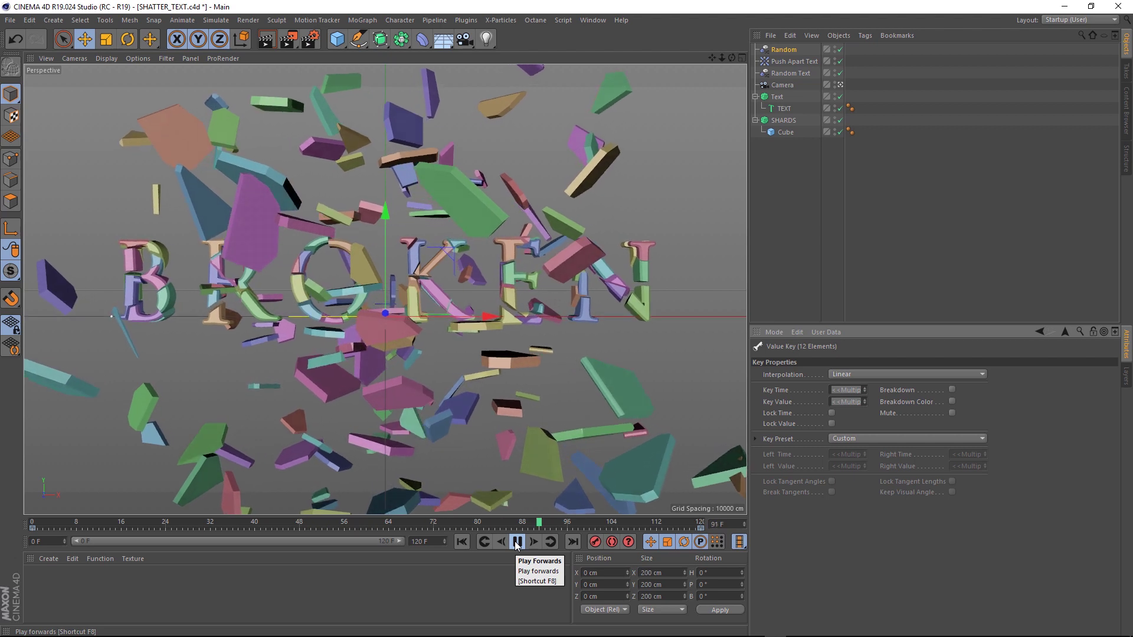
pyautogui.click(517, 541)
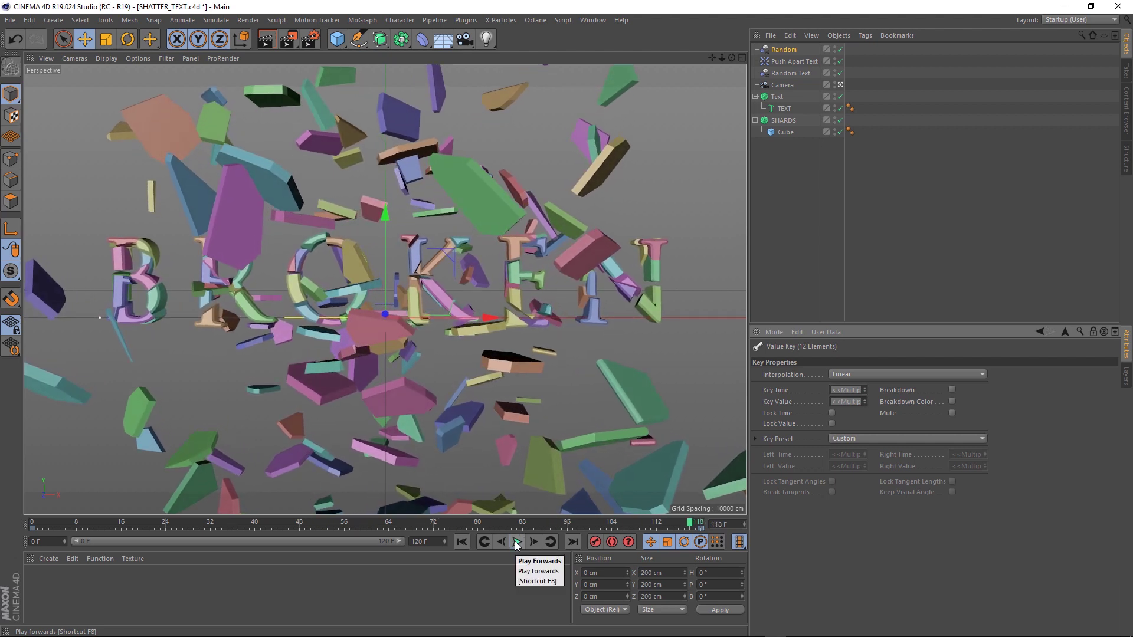
# Add a Push Apart effector with a 34 cm radius to SHARDS and preview it
pyautogui.click(783, 120)
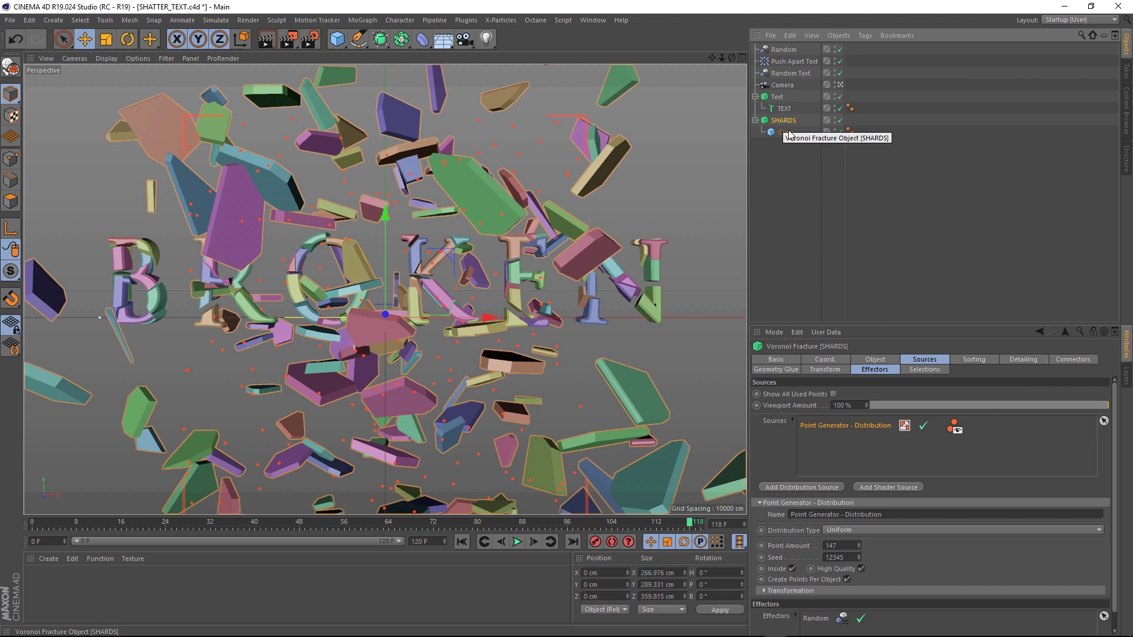
pyautogui.click(874, 370)
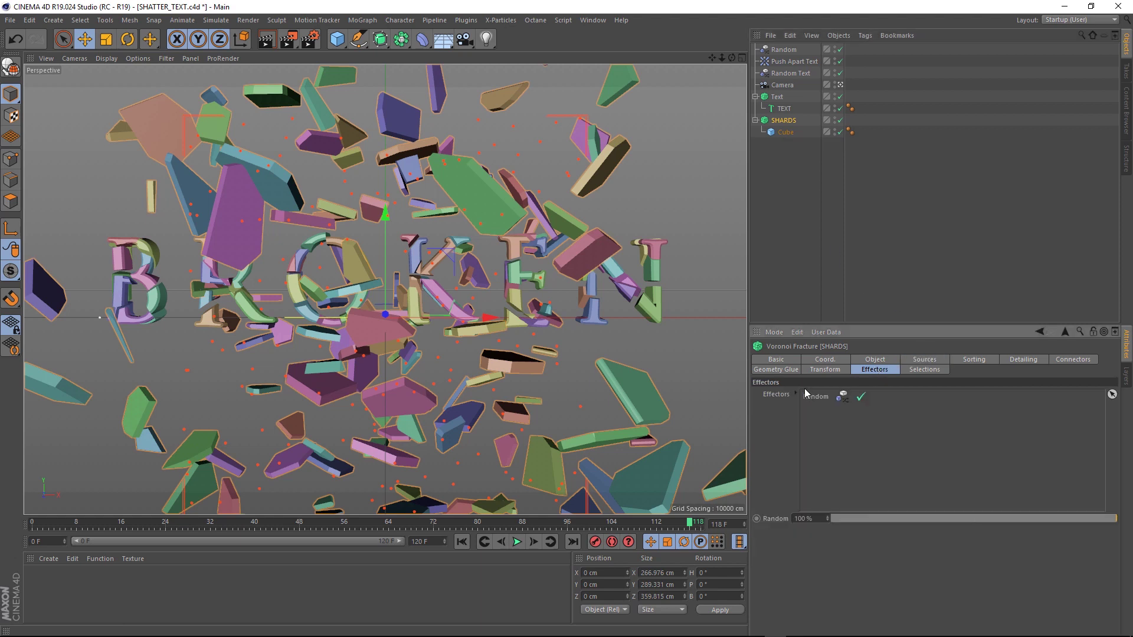
pyautogui.click(363, 20)
pyautogui.moveTo(402, 38)
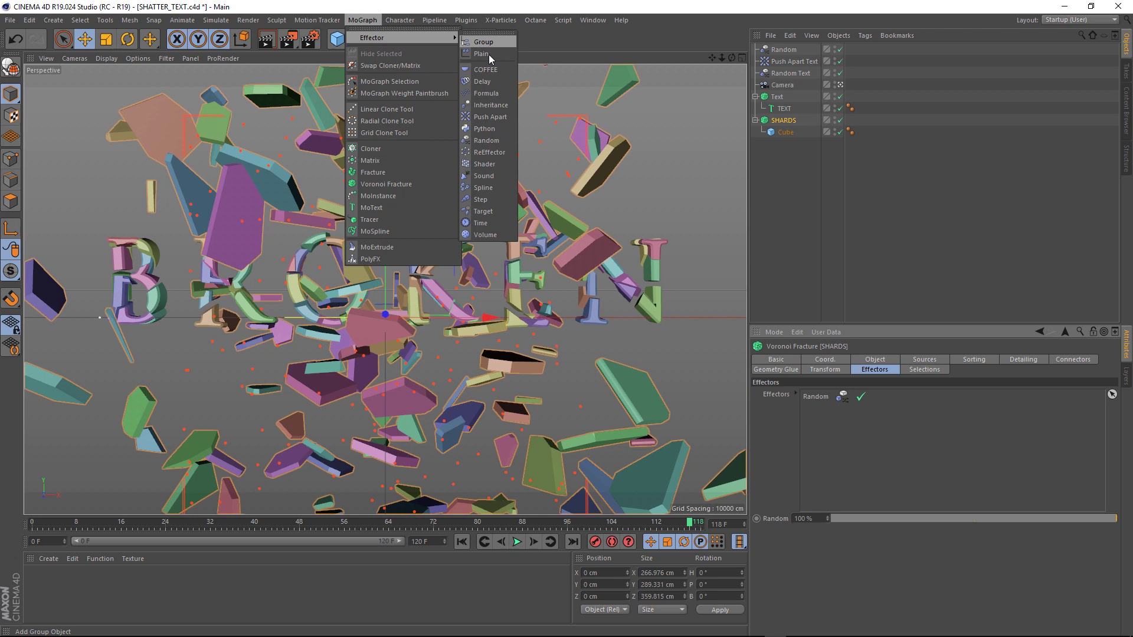
pyautogui.click(490, 117)
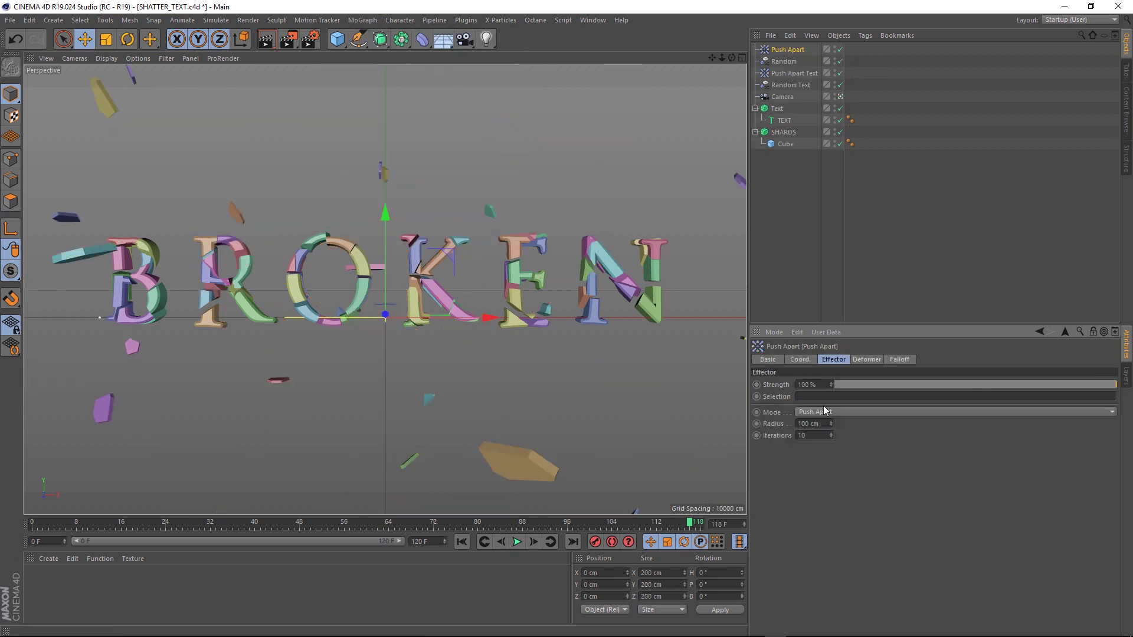
pyautogui.press('Return')
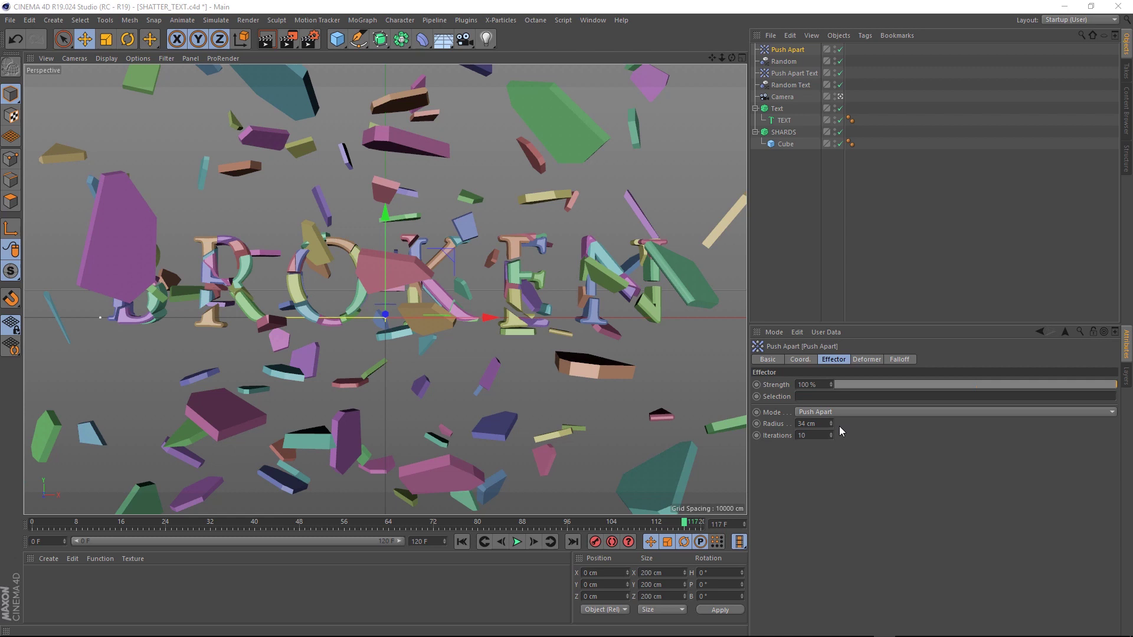
pyautogui.click(461, 541)
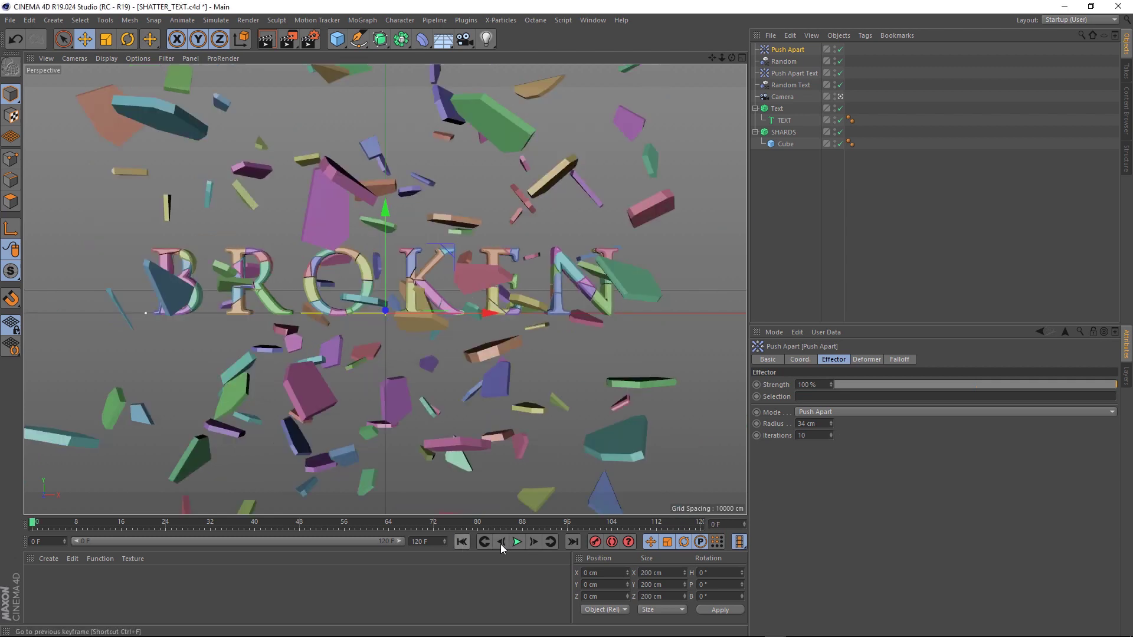
pyautogui.click(516, 541)
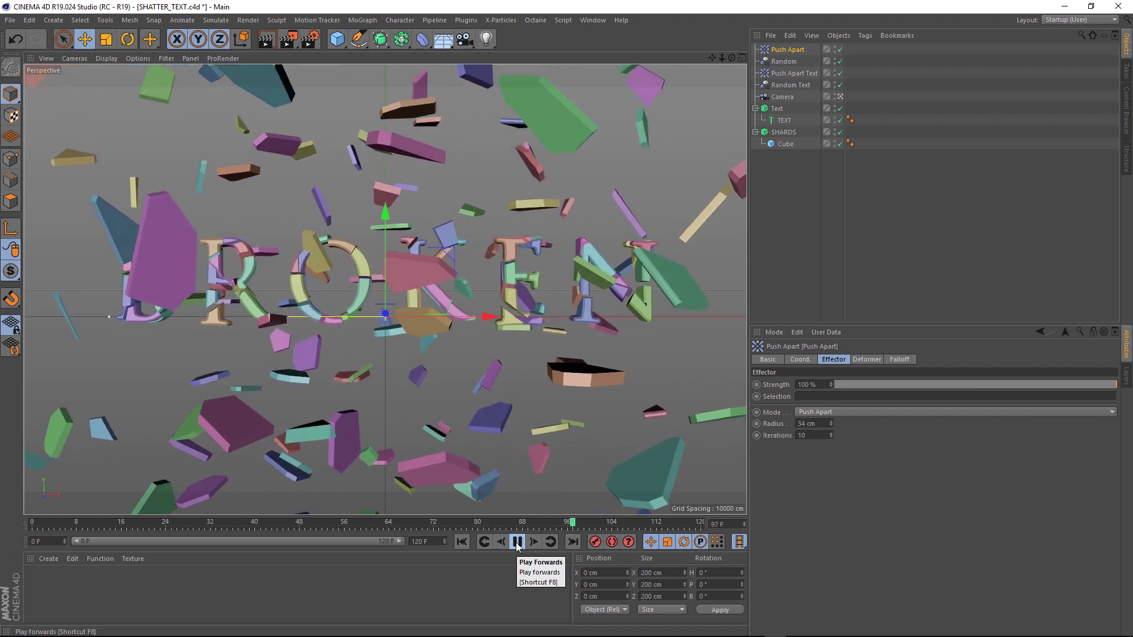
pyautogui.click(517, 541)
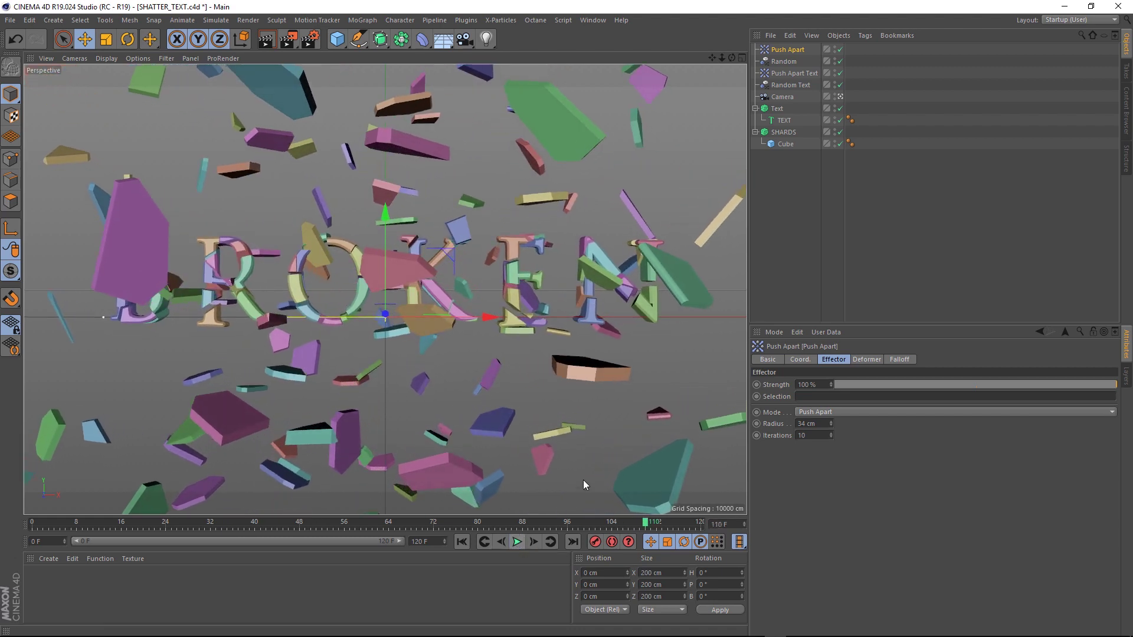
# Move Random below Push Apart in SHARDS' effector list and replay from frame 0
pyautogui.click(783, 132)
pyautogui.moveTo(820, 403); pyautogui.dragTo(821, 419)
pyautogui.hotkey('shift', 'f')
pyautogui.click(522, 544)
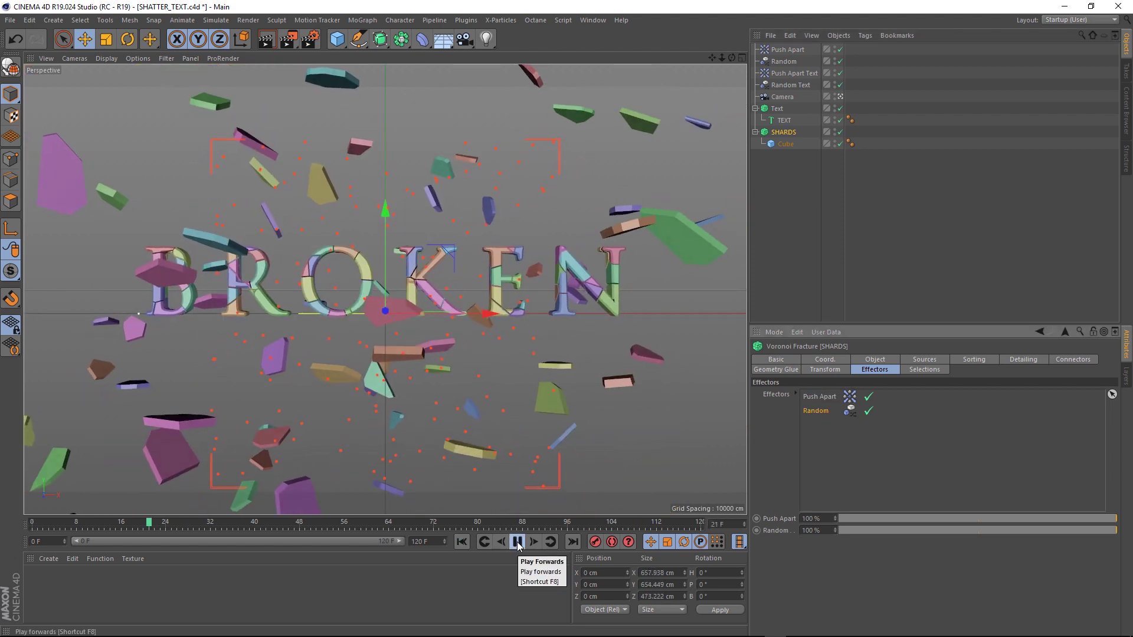
# Stop at frame 41 and raise the SHARDS distribution seed three times from 12345
pyautogui.click(518, 543)
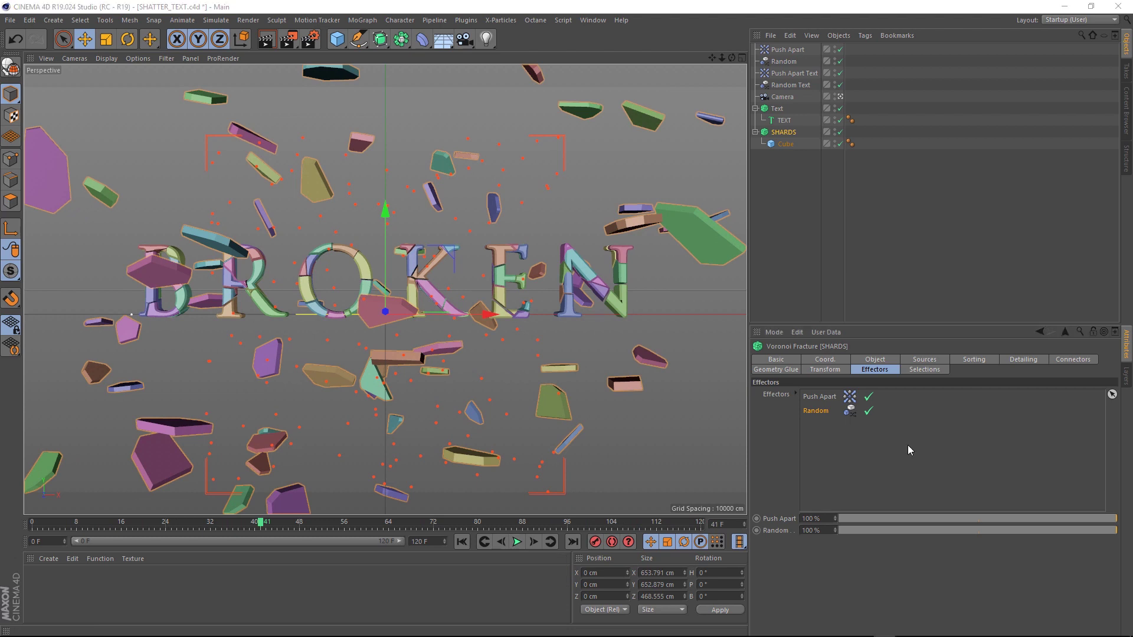
pyautogui.click(924, 360)
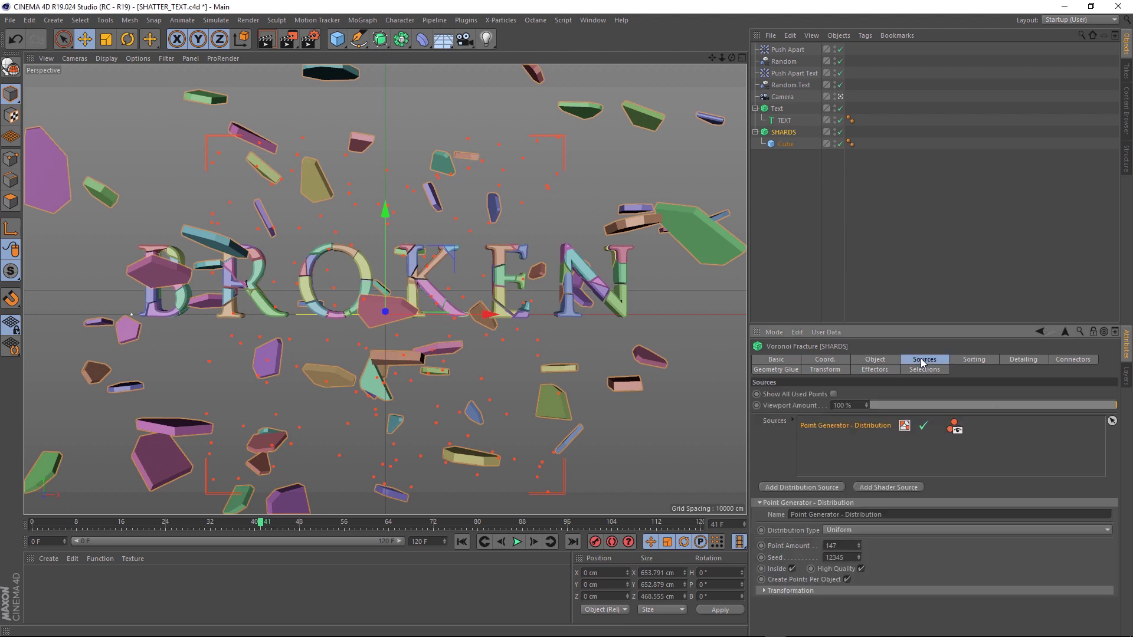
pyautogui.click(858, 556)
pyautogui.click(859, 556)
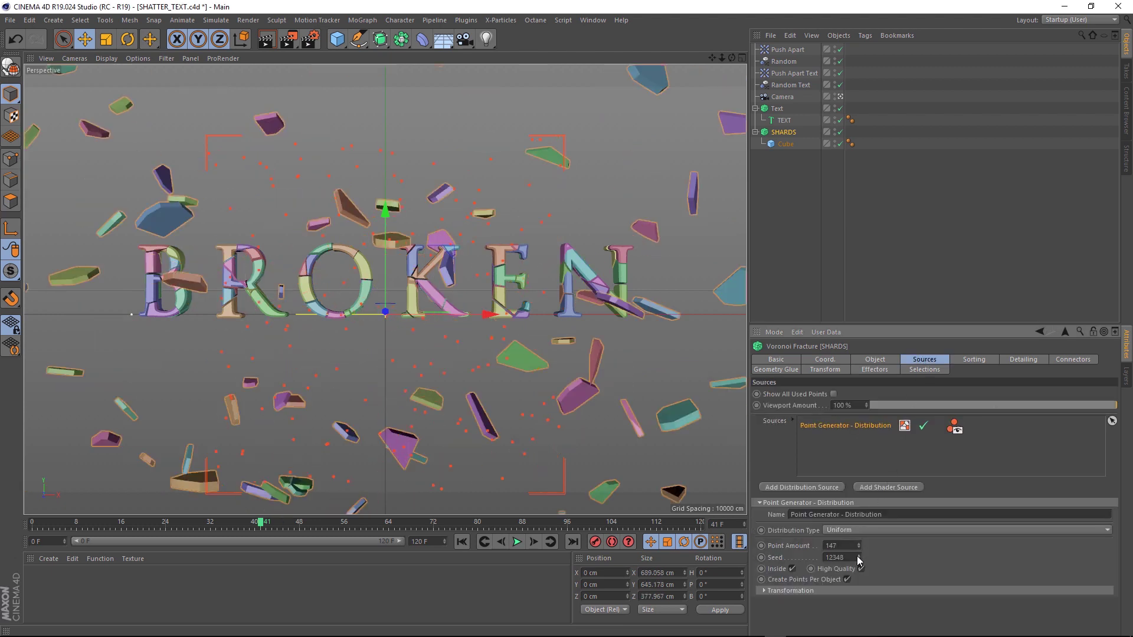
pyautogui.click(859, 556)
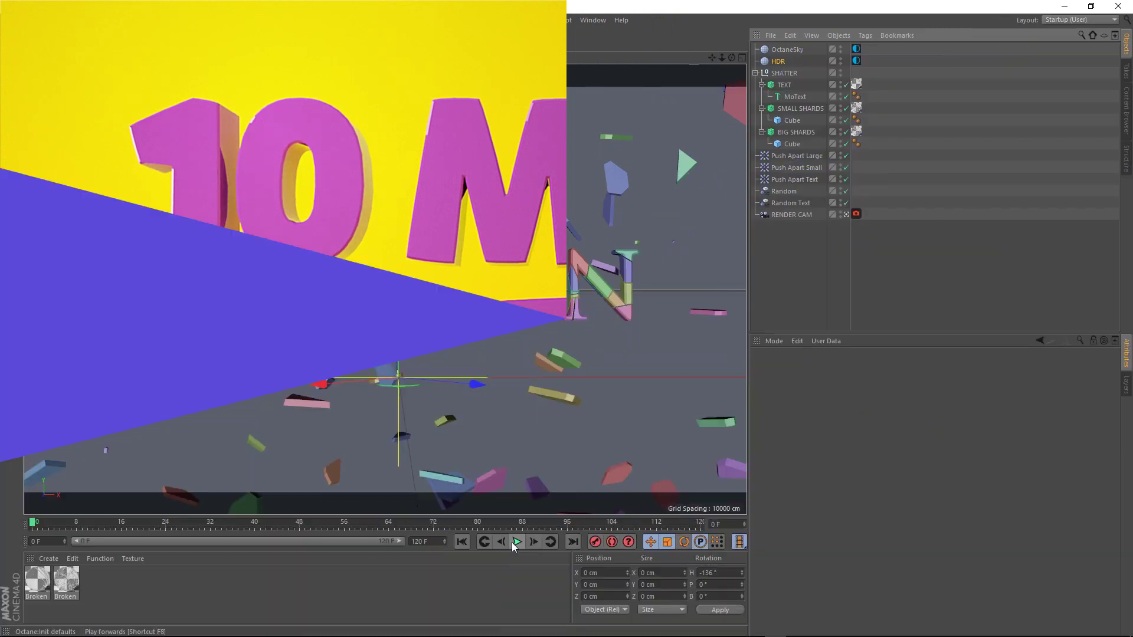
# Play the finished animation, move to frame 120, and select BIG SHARDS
pyautogui.click(516, 542)
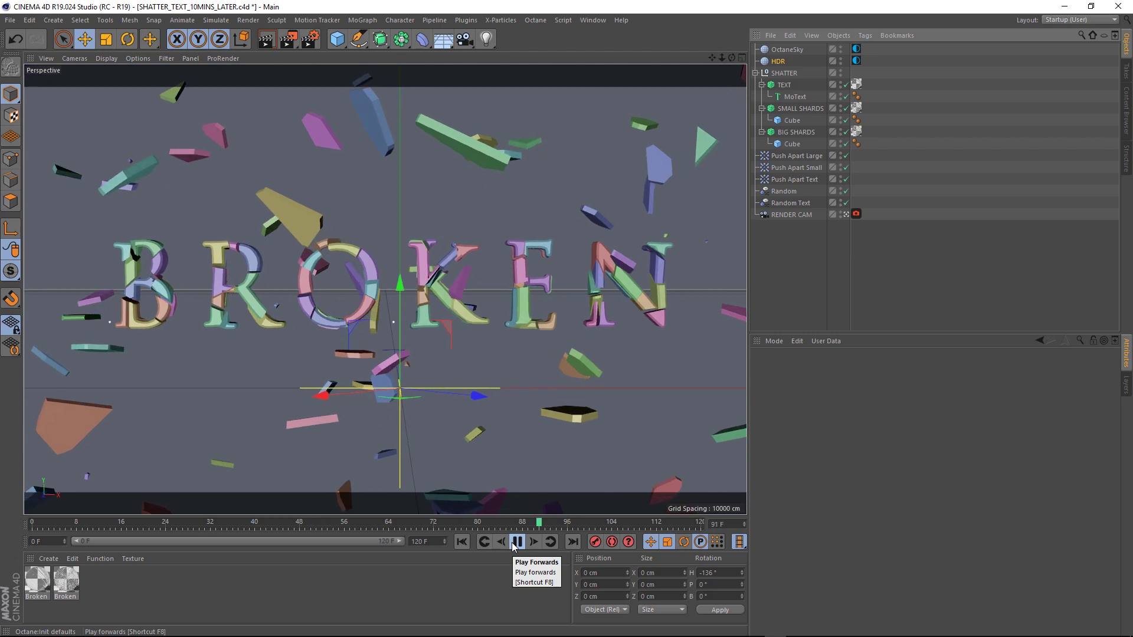
pyautogui.click(516, 541)
pyautogui.moveTo(632, 522); pyautogui.dragTo(721, 524)
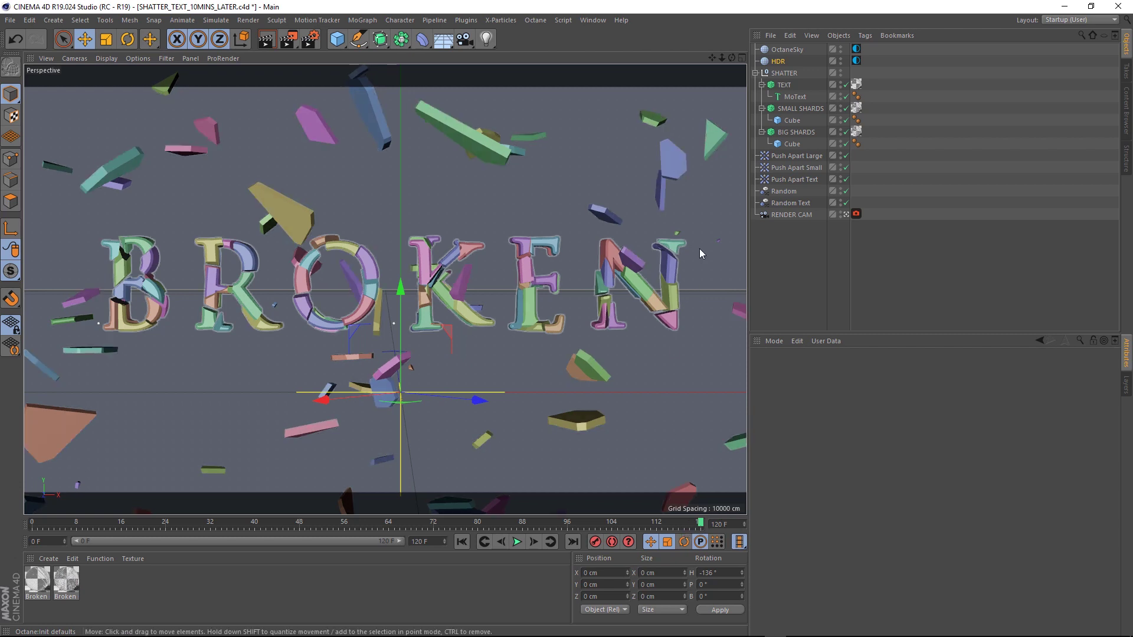
pyautogui.click(784, 133)
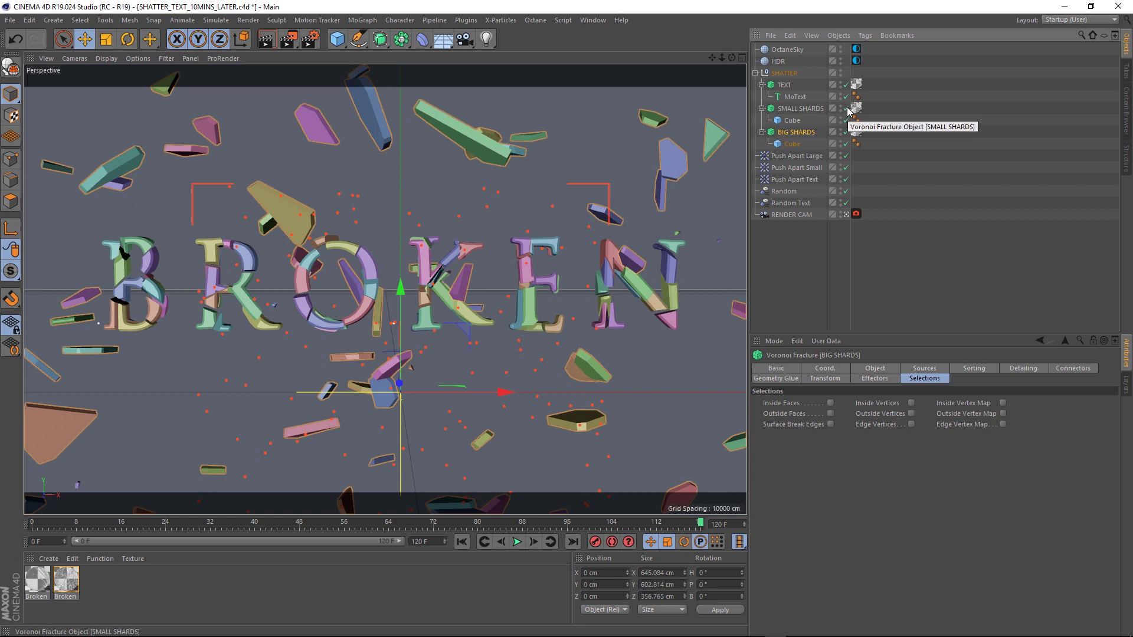
# Inspect the HDR sky's environment tag, then the OctaneSky environment tag settings
pyautogui.click(780, 63)
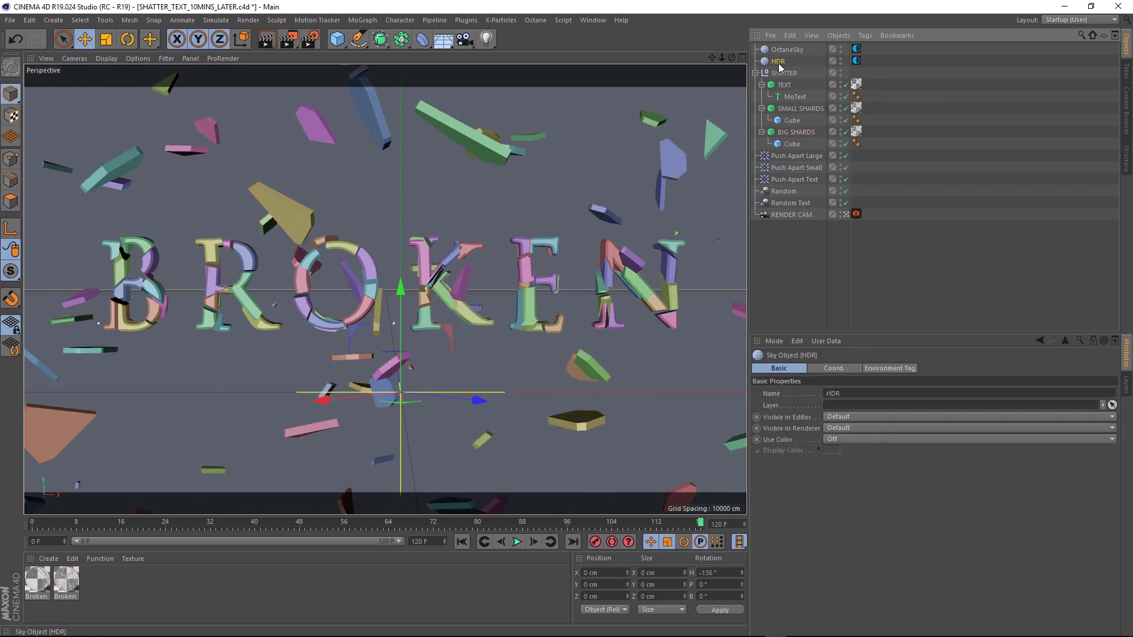
pyautogui.click(856, 61)
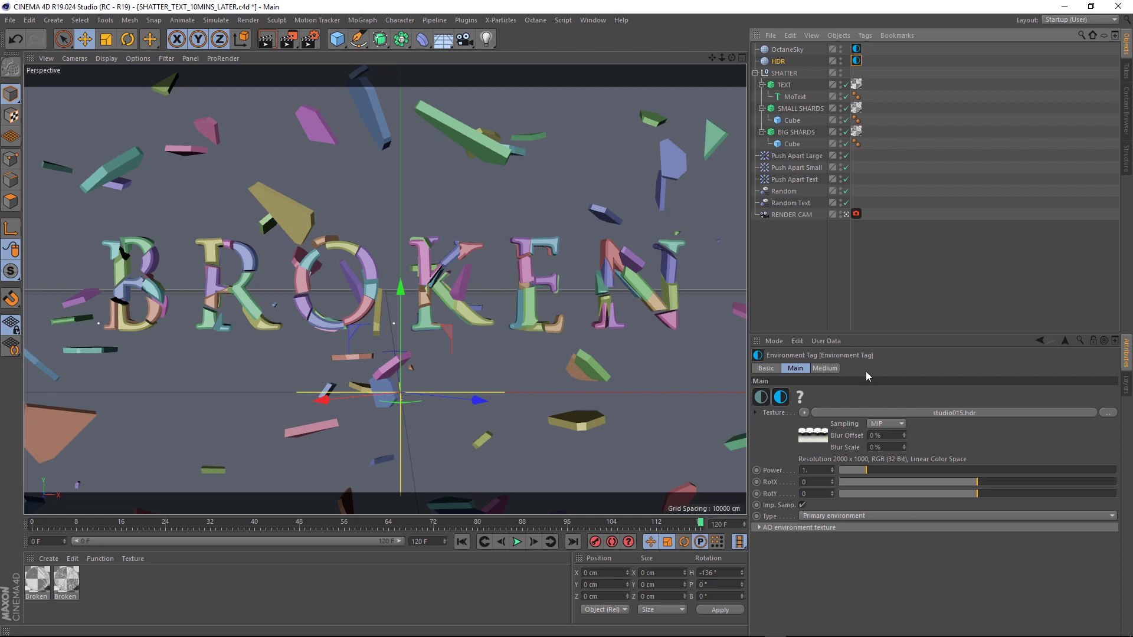
pyautogui.click(856, 50)
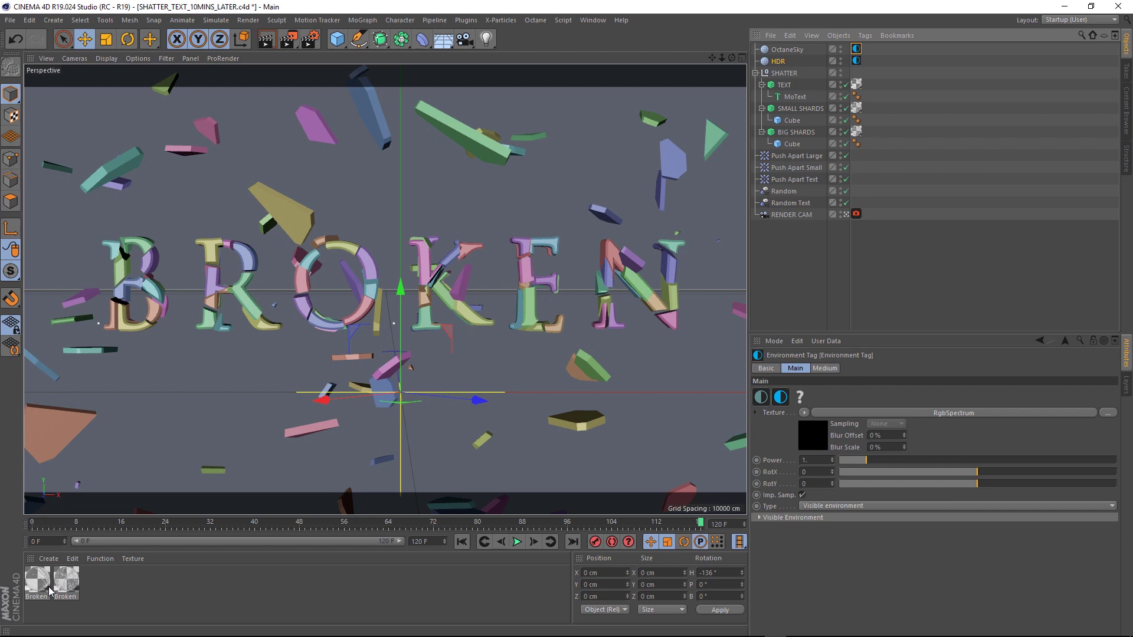
# Send the scene to a new render in an enlarged Octane Live Viewer window
pyautogui.click(535, 20)
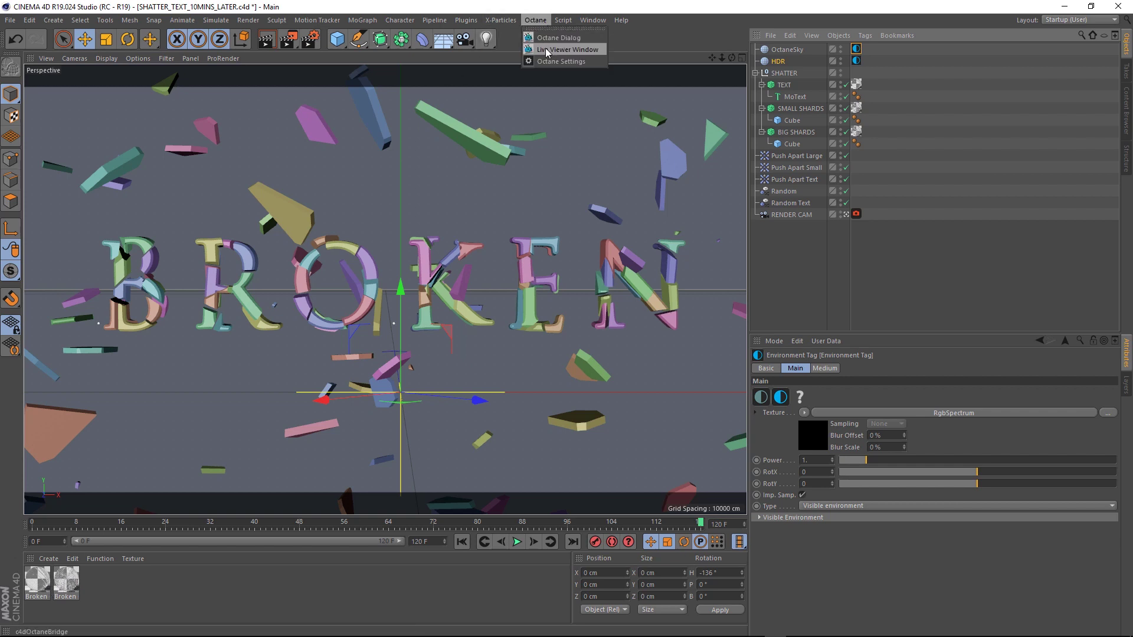
pyautogui.click(554, 33)
pyautogui.click(246, 259)
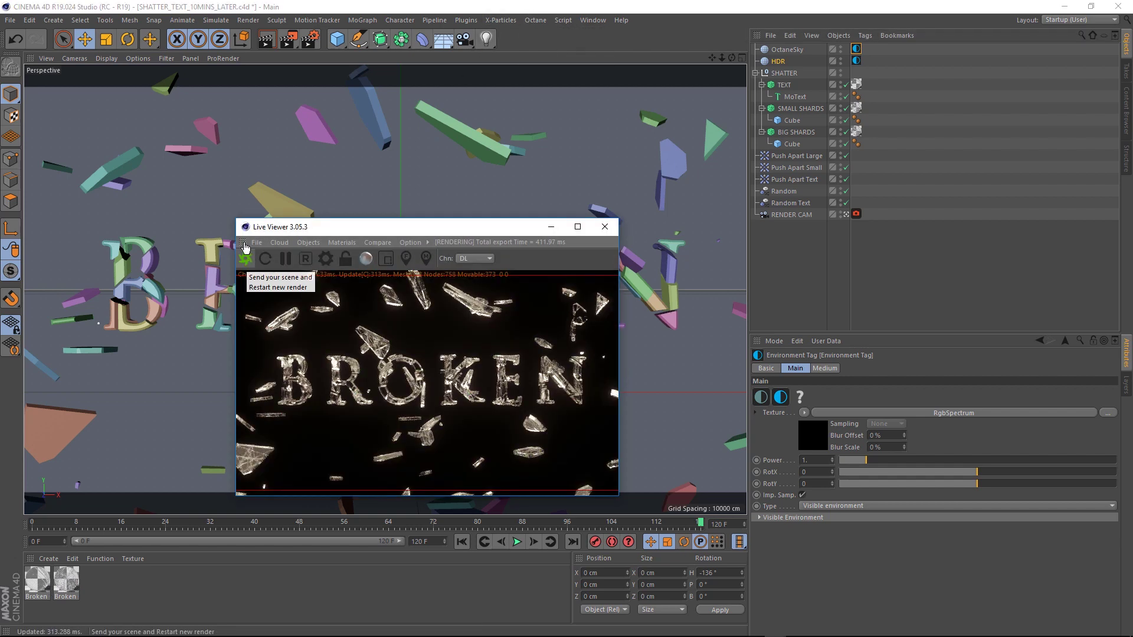
pyautogui.moveTo(236, 220); pyautogui.dragTo(79, 90)
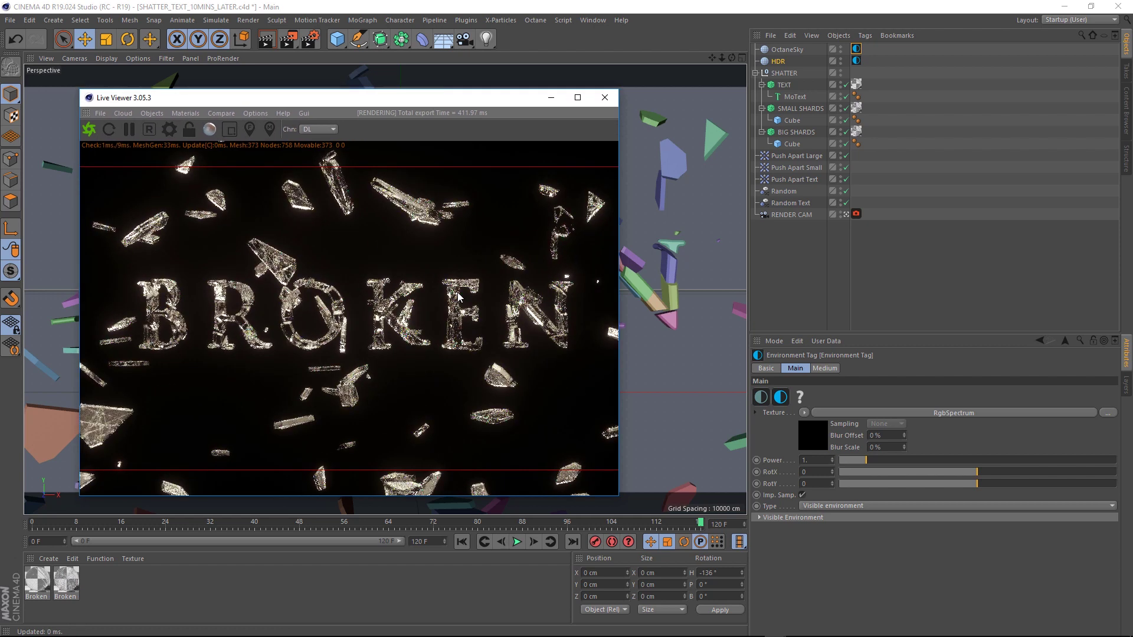
# Give RENDER CAM a 5 cm aperture and pick focus on the BROKEN letters
pyautogui.click(856, 214)
pyautogui.write('5')
pyautogui.press('Return')
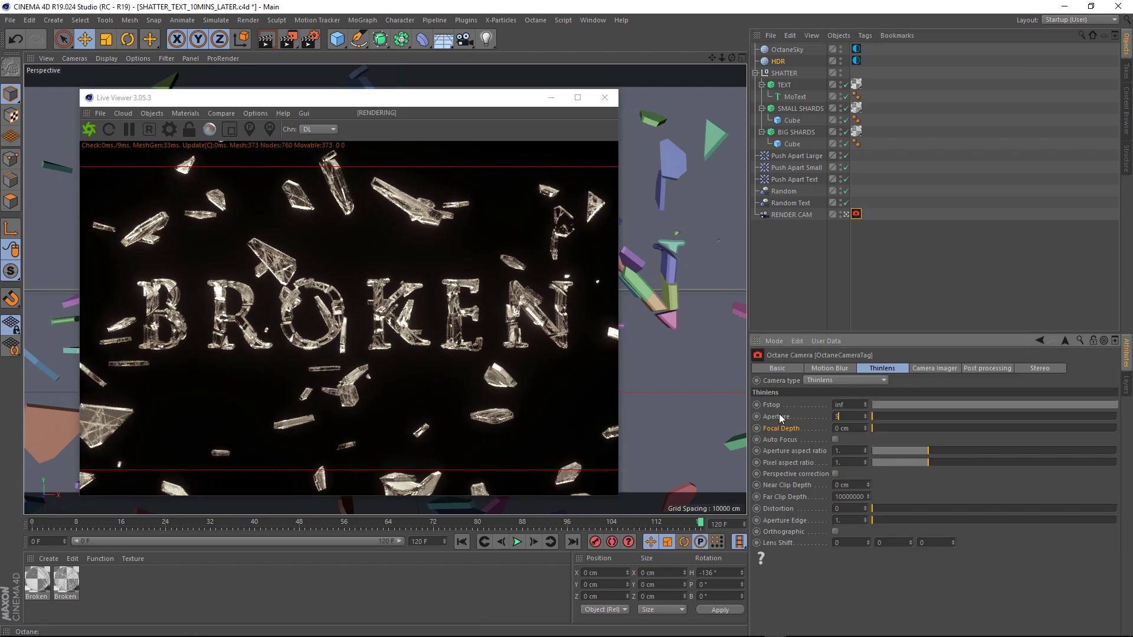
pyautogui.click(250, 129)
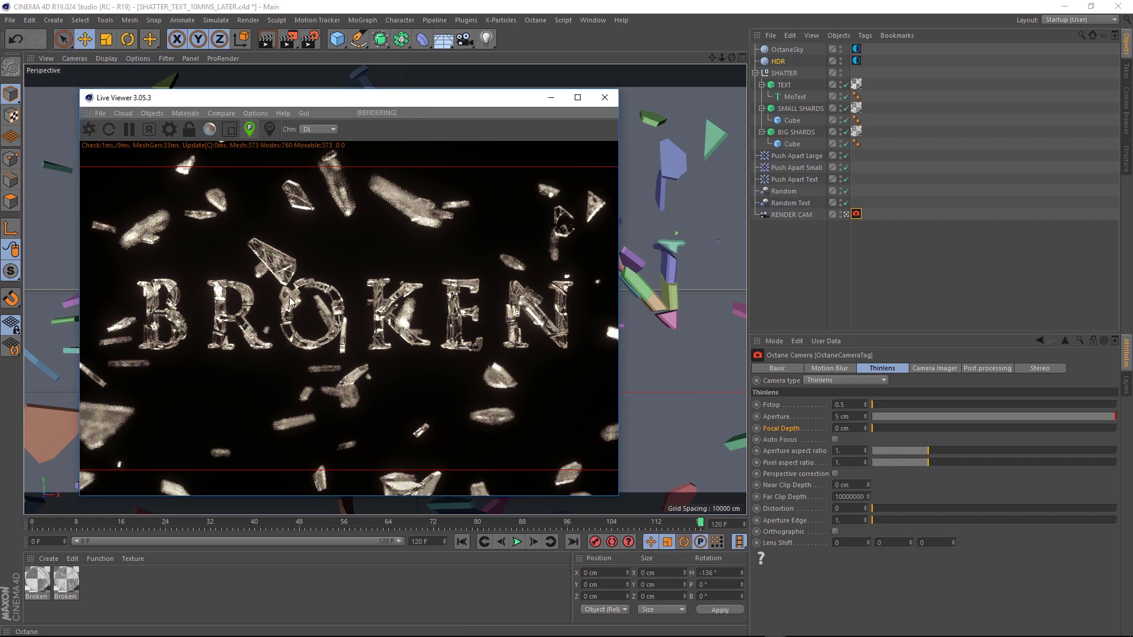
pyautogui.click(289, 334)
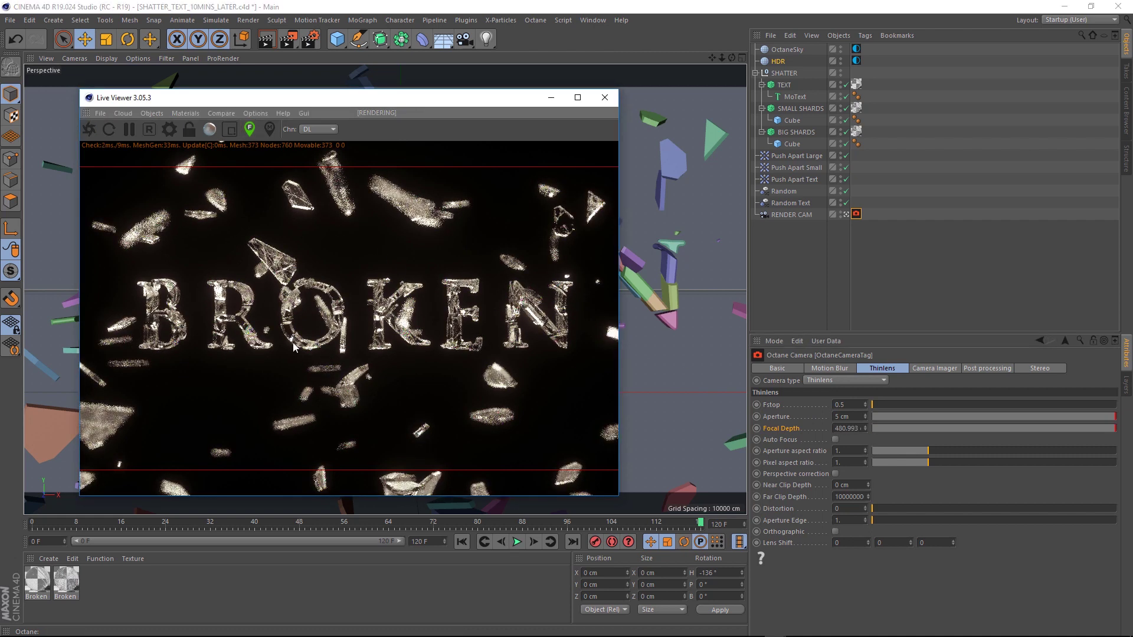